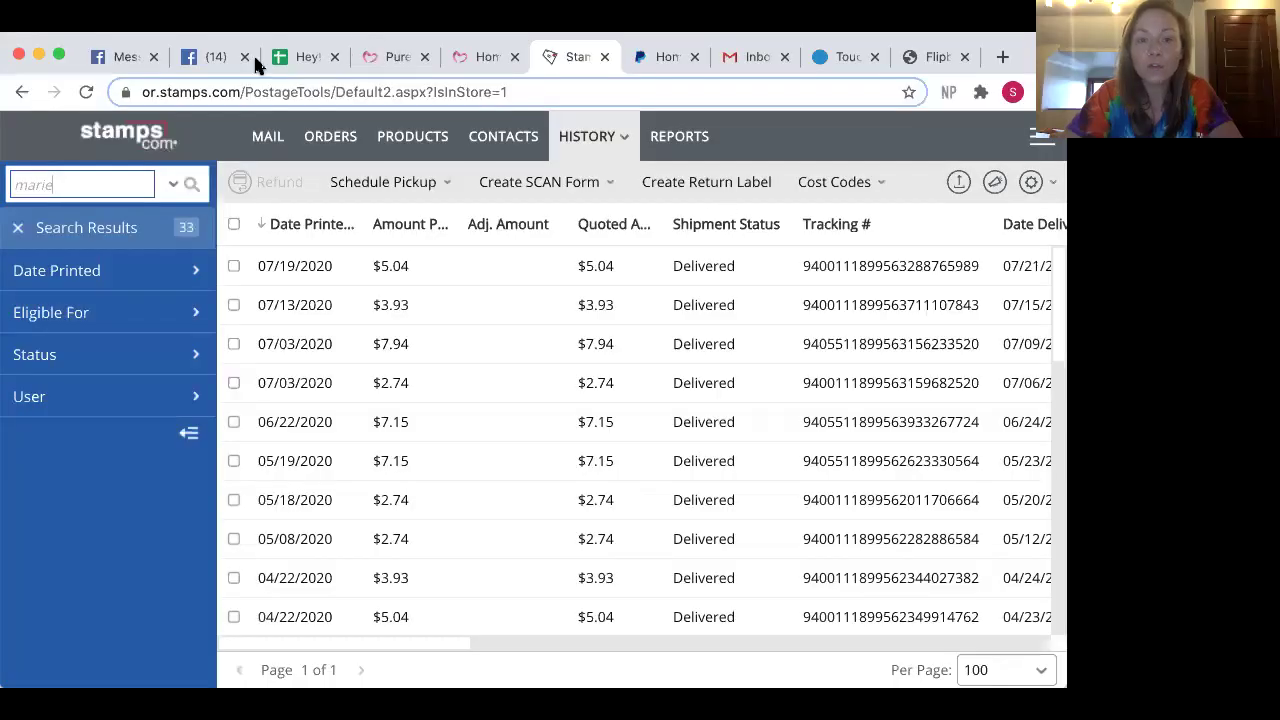
Switch to the Pure Romance website and log in to the consultant account.
left_click(465, 60)
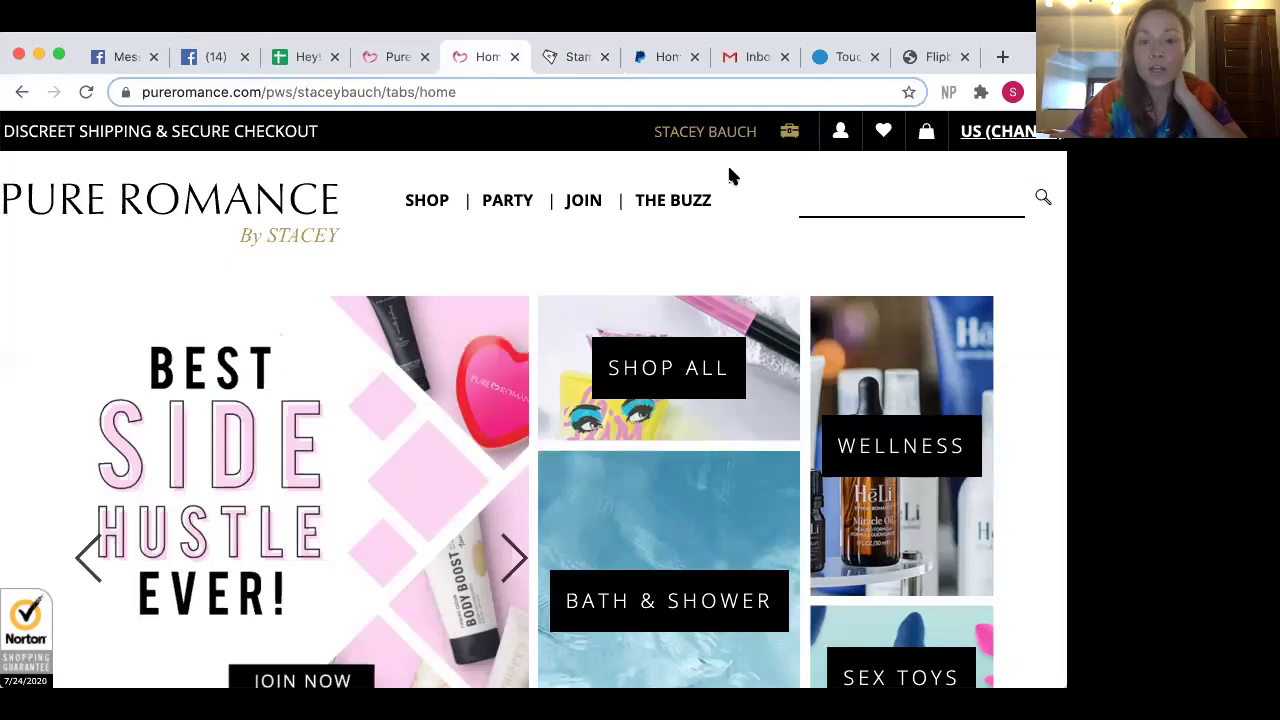
left_click(842, 138)
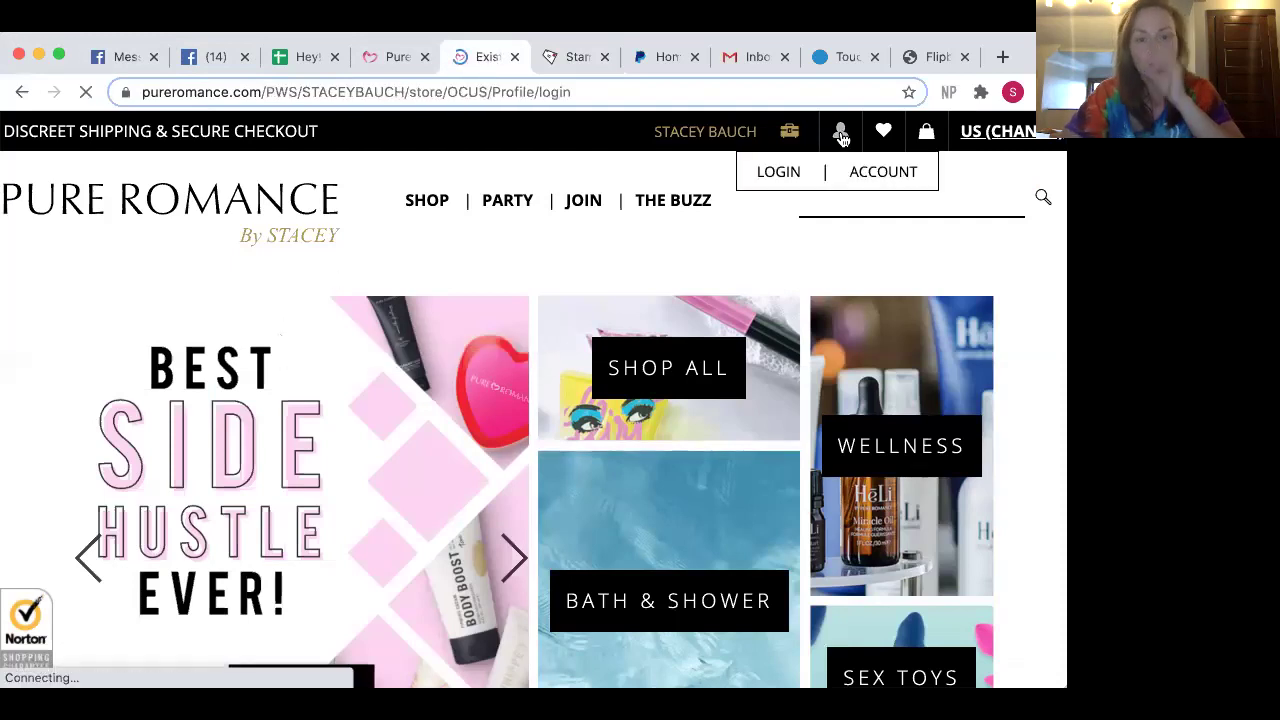
left_click(536, 607)
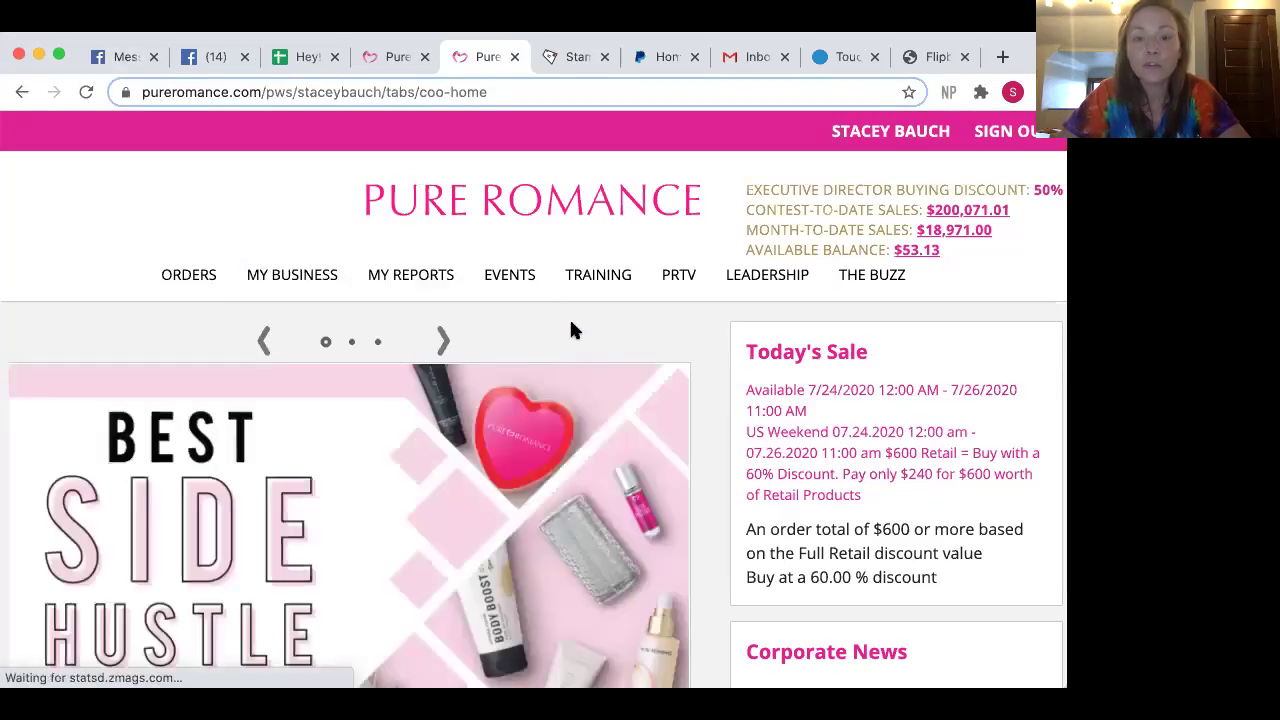
Go to the Media Center page of the consultant site and enter the Pure Romance Media Center.
mouse_move(430, 287)
mouse_move(314, 272)
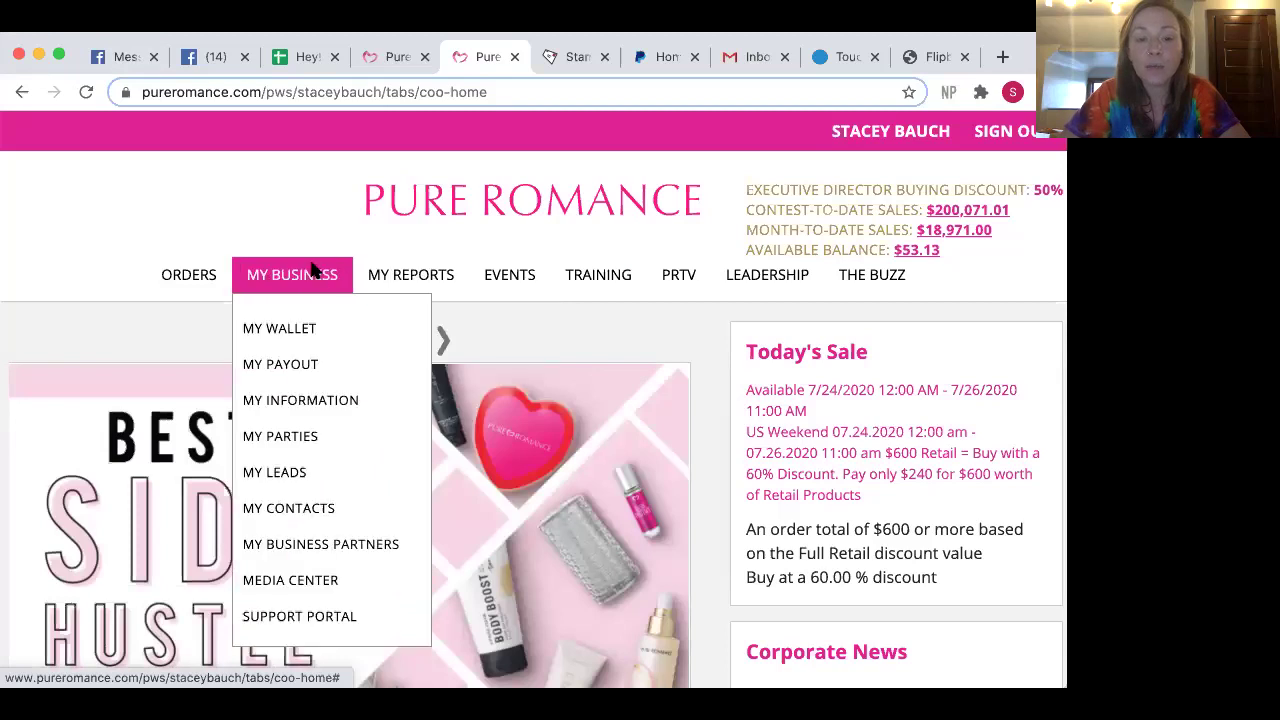
left_click(331, 582)
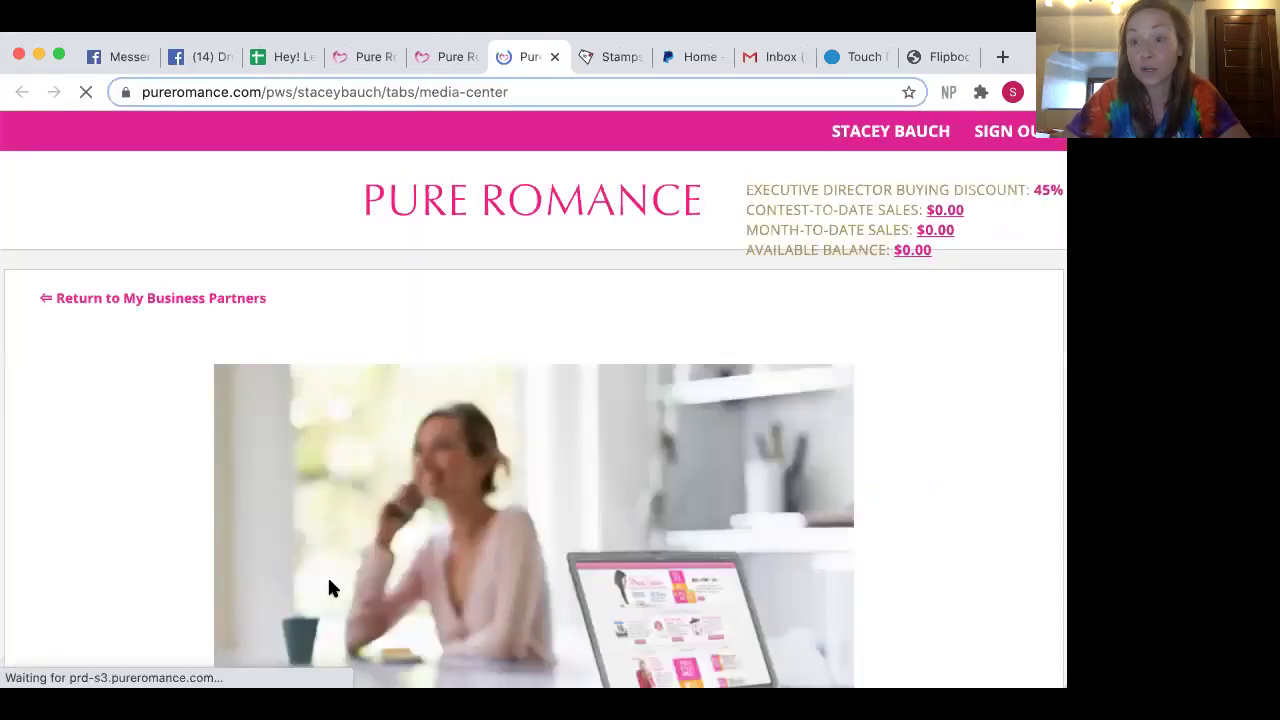
scroll(583, 522, "down", 3)
scroll(580, 525, "down", 4)
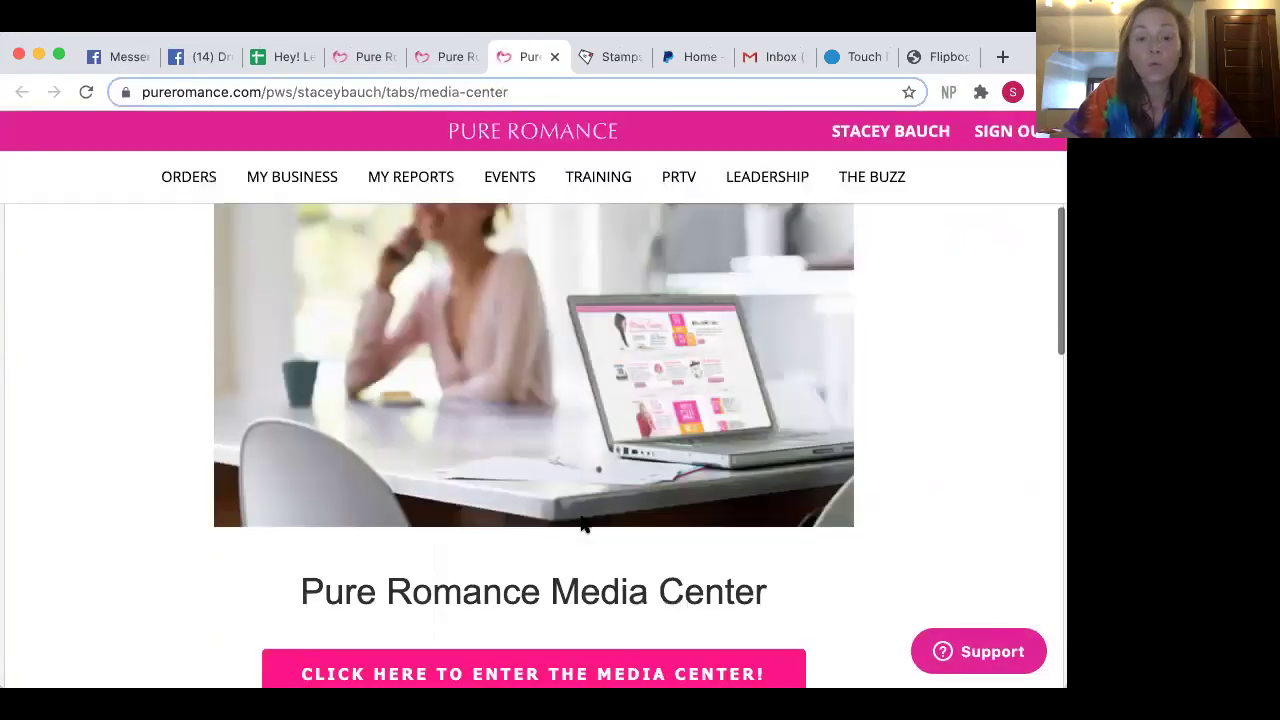
left_click(570, 573)
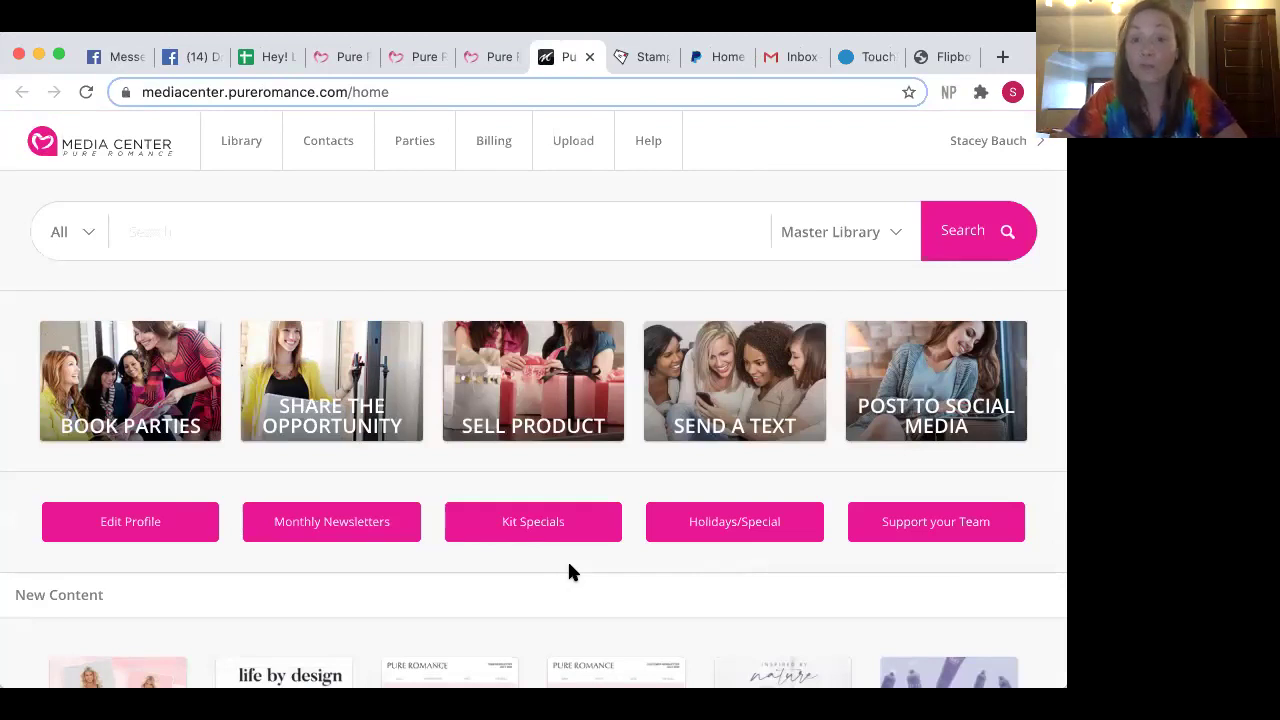
Open the Book Parties collection from the Media Center home page and add Ecard to the type filter.
scroll(387, 583, "down", 3)
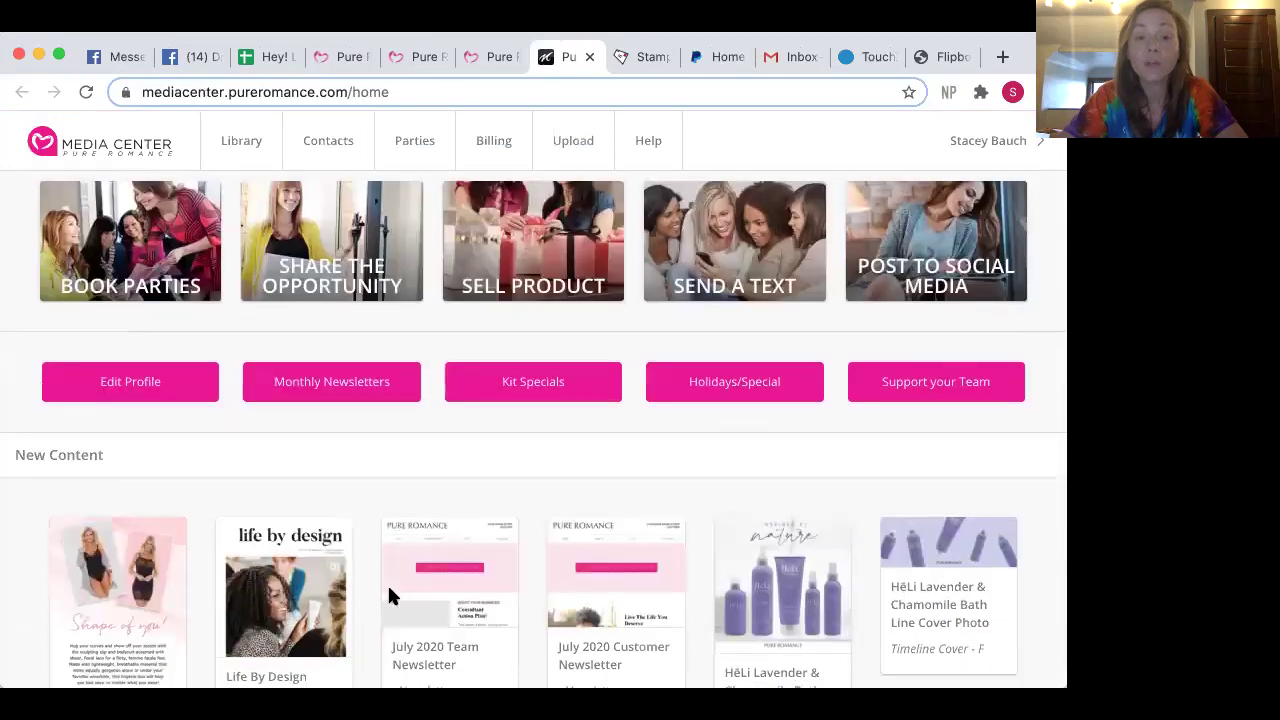
scroll(387, 583, "up", 3)
scroll(500, 506, "down", 7)
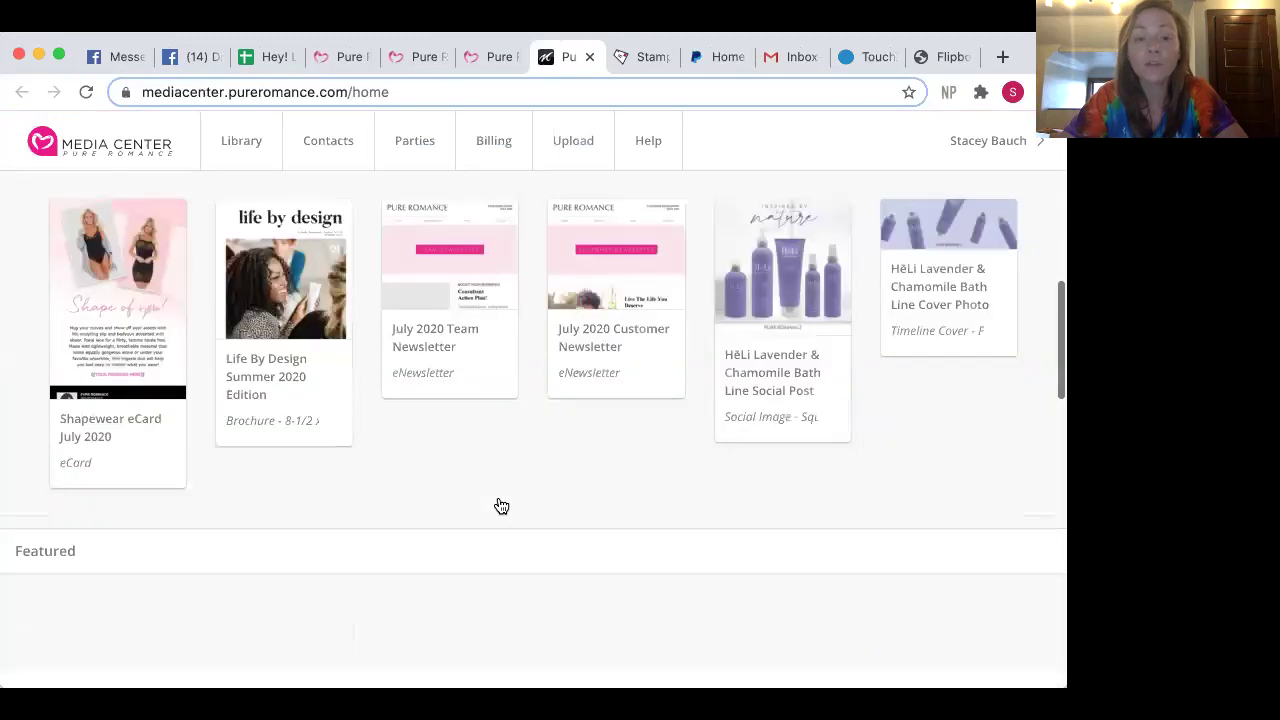
scroll(497, 500, "up", 8)
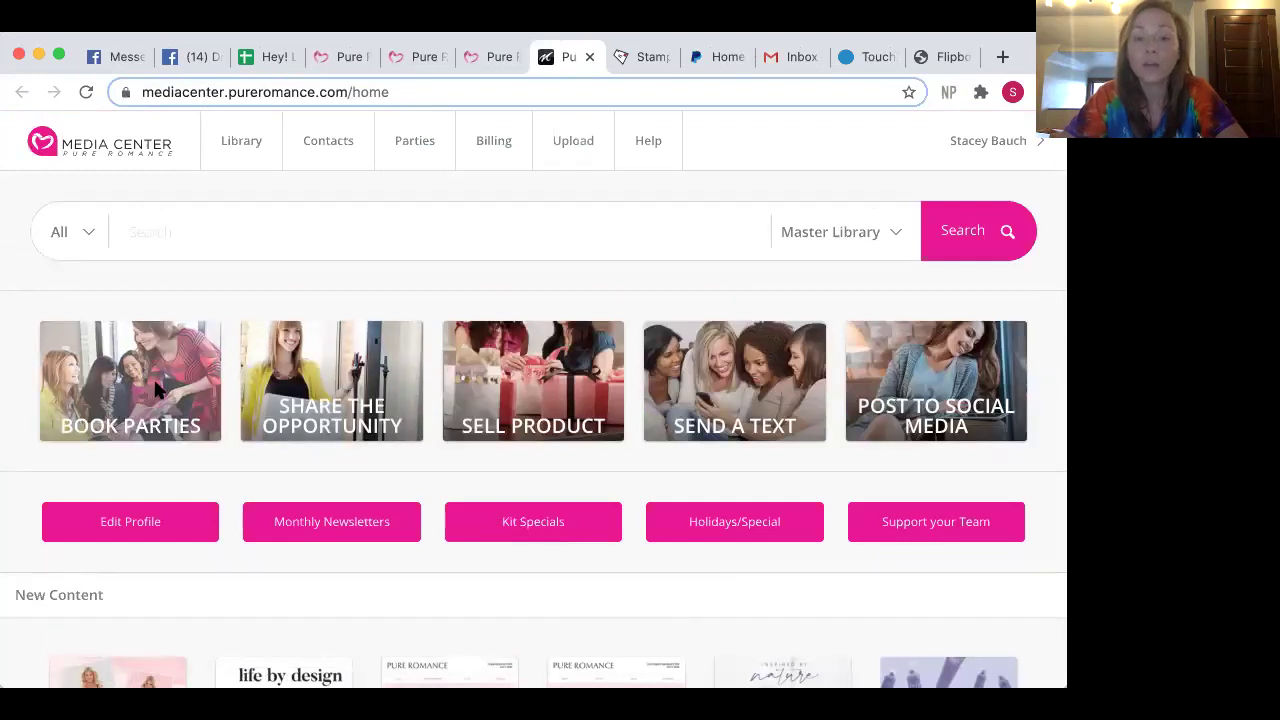
left_click(155, 390)
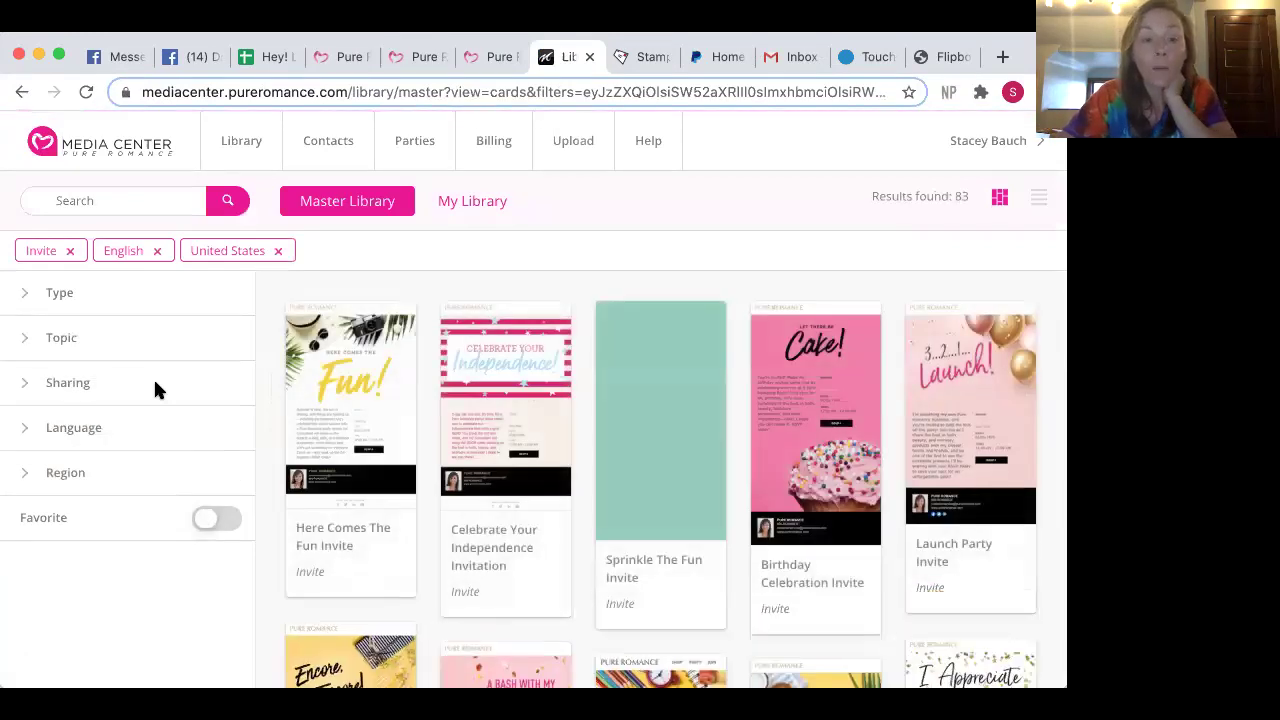
left_click(55, 303)
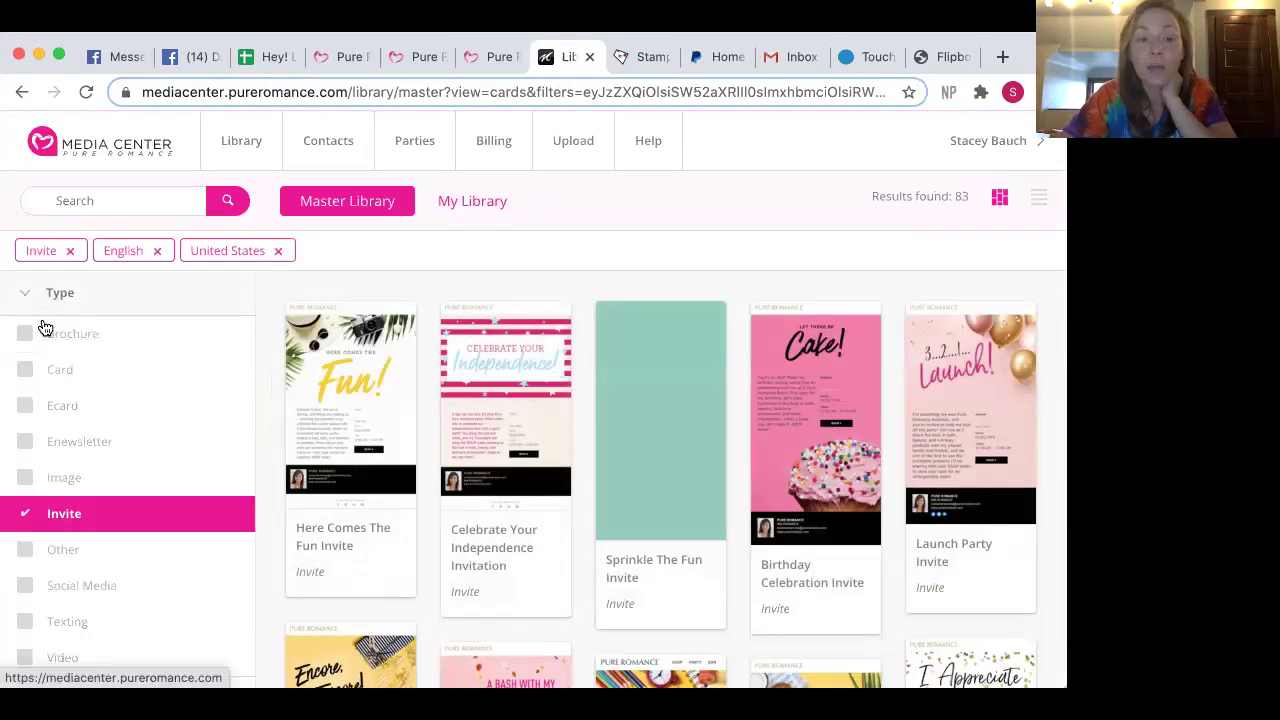
left_click(25, 405)
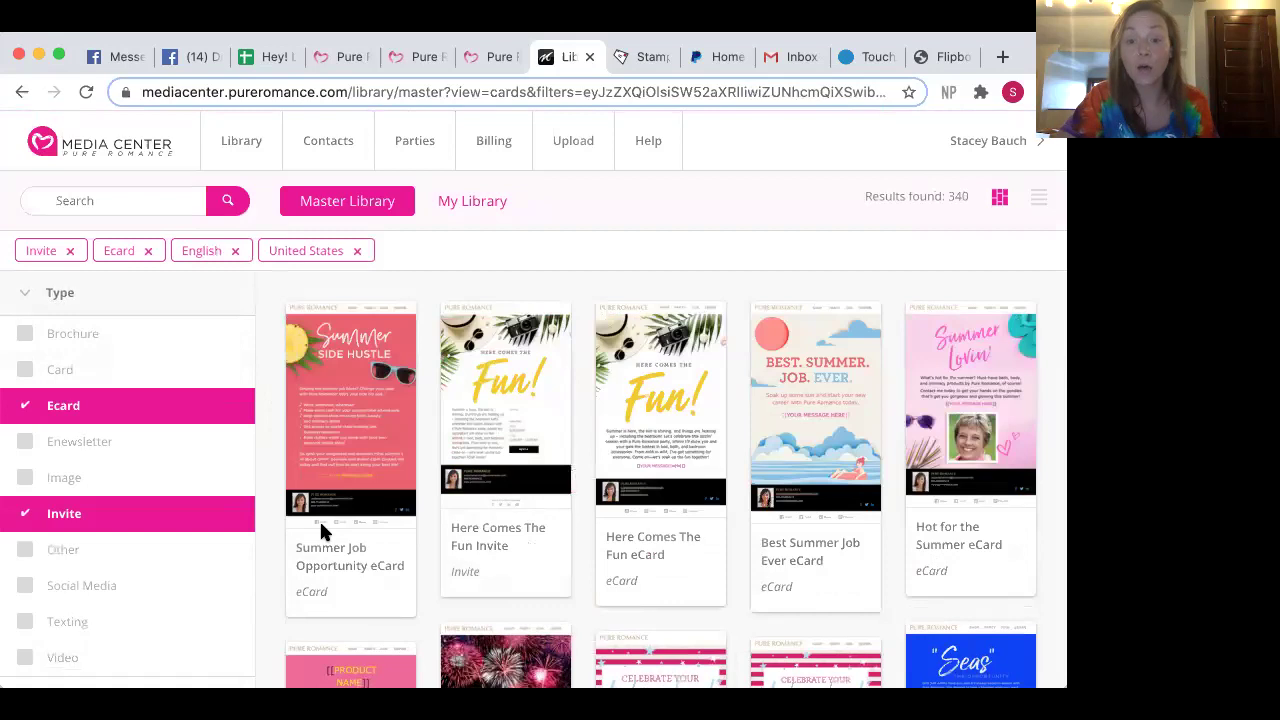
Browse the filtered invites and eCards, open the Life of the Party eCard and review its details.
scroll(506, 551, "down", 5)
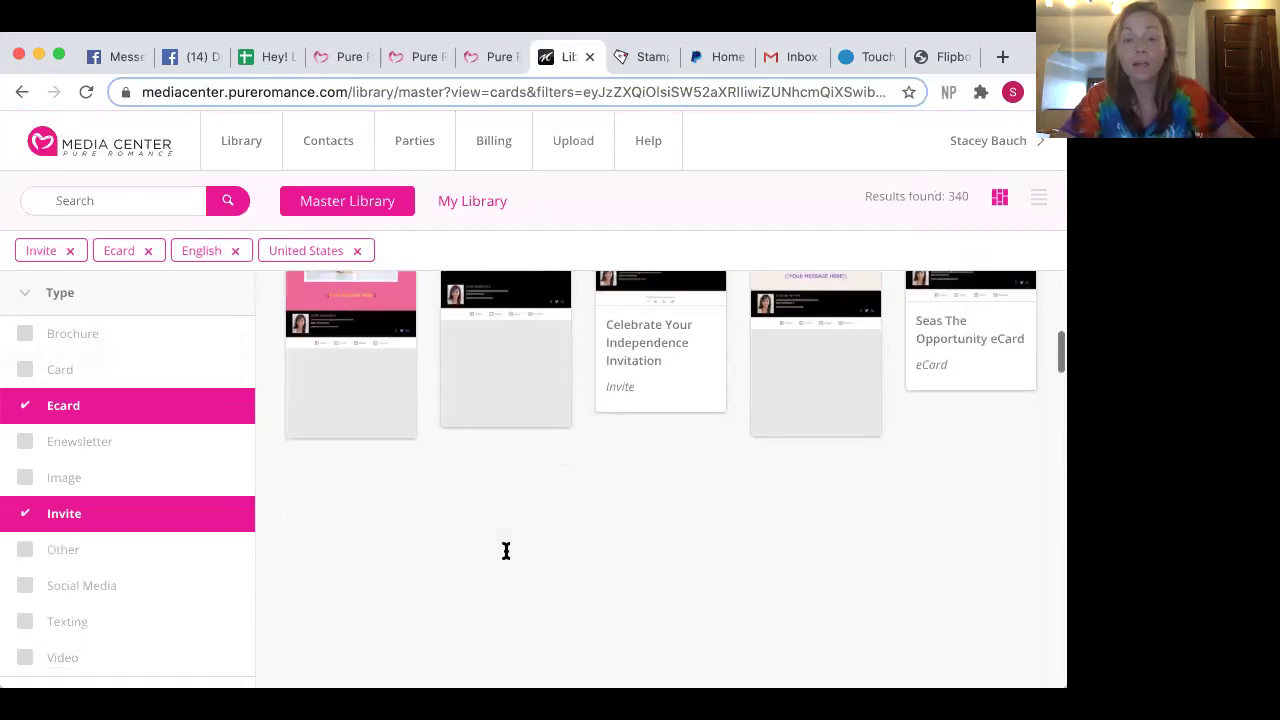
scroll(506, 551, "up", 4)
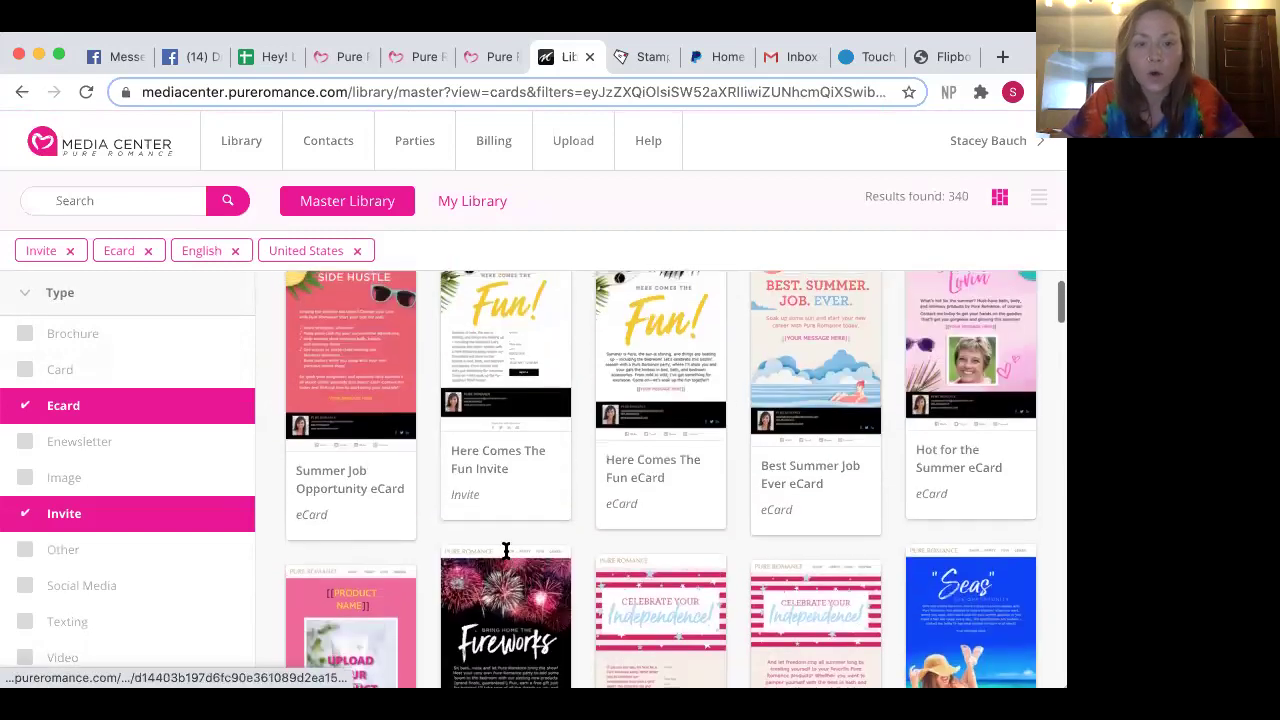
scroll(506, 551, "up", 1)
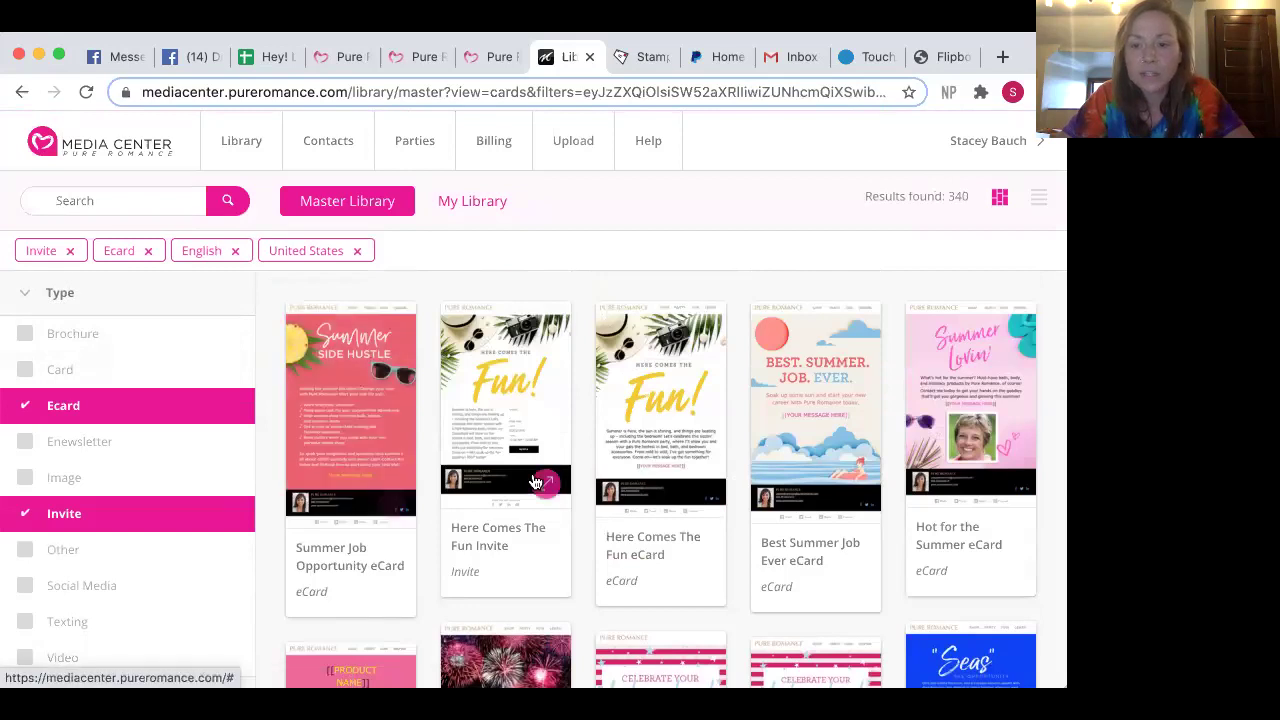
scroll(536, 483, "down", 5)
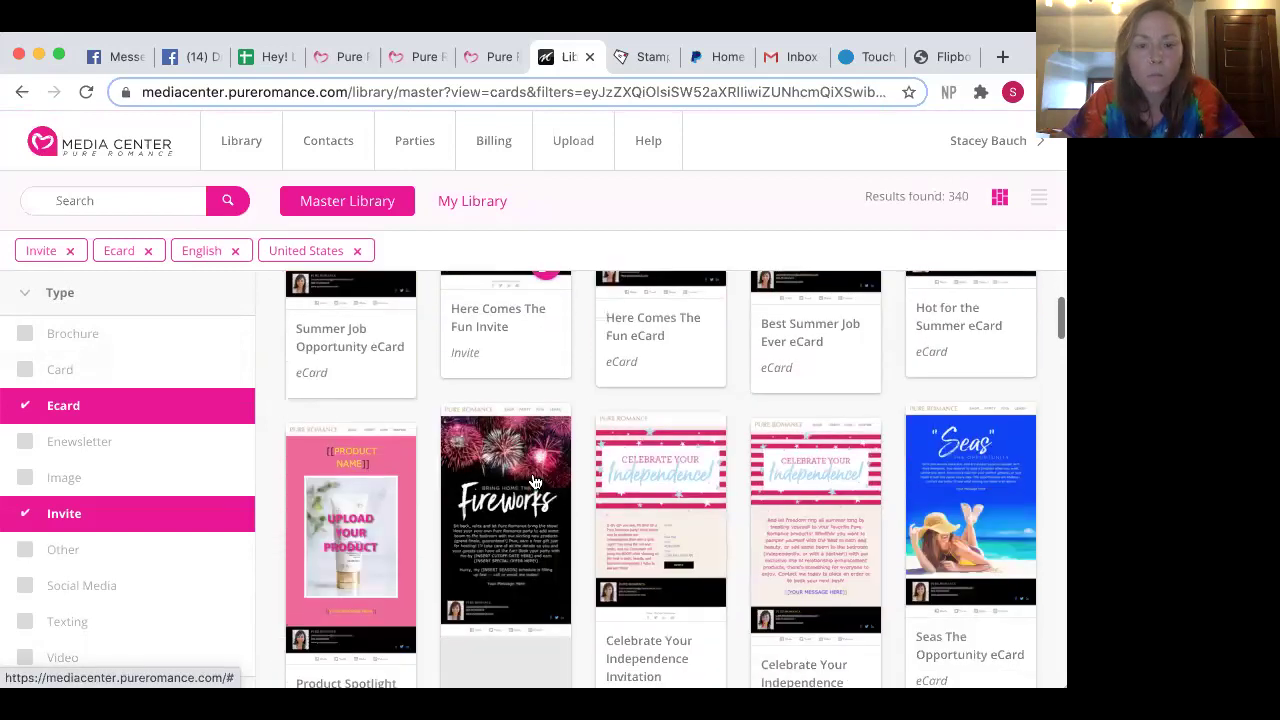
scroll(536, 483, "down", 5)
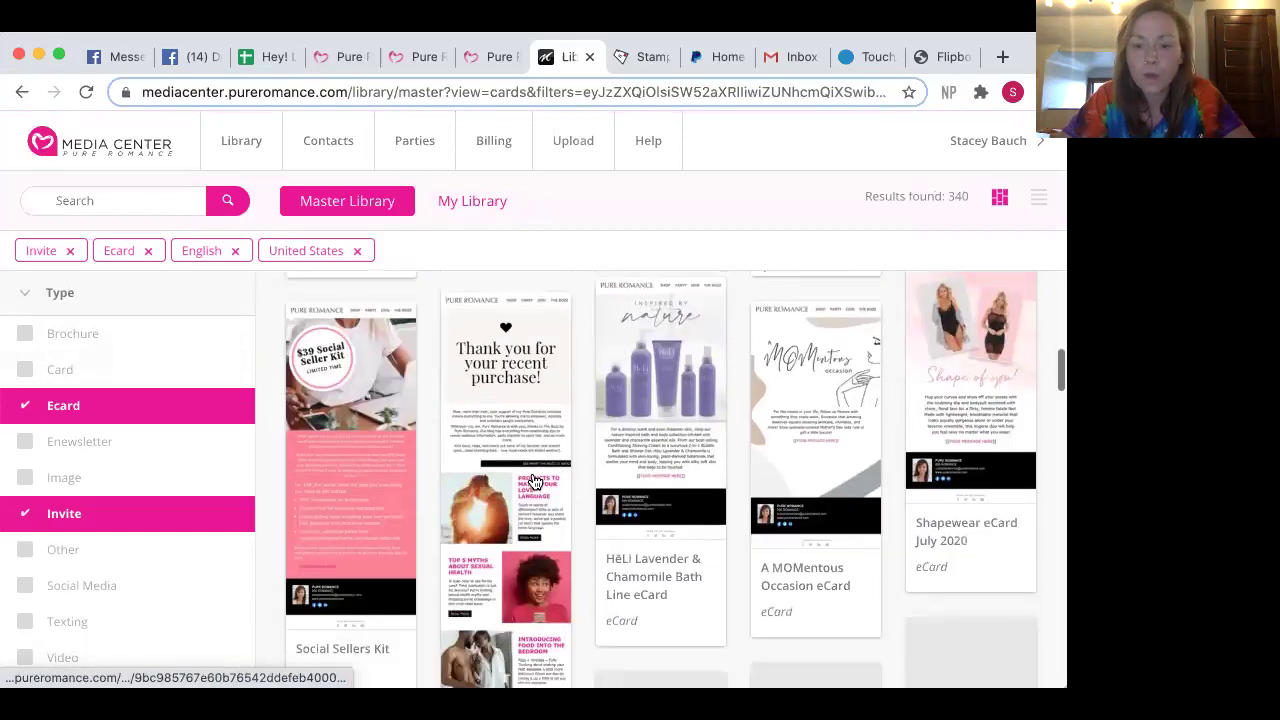
scroll(536, 483, "down", 3)
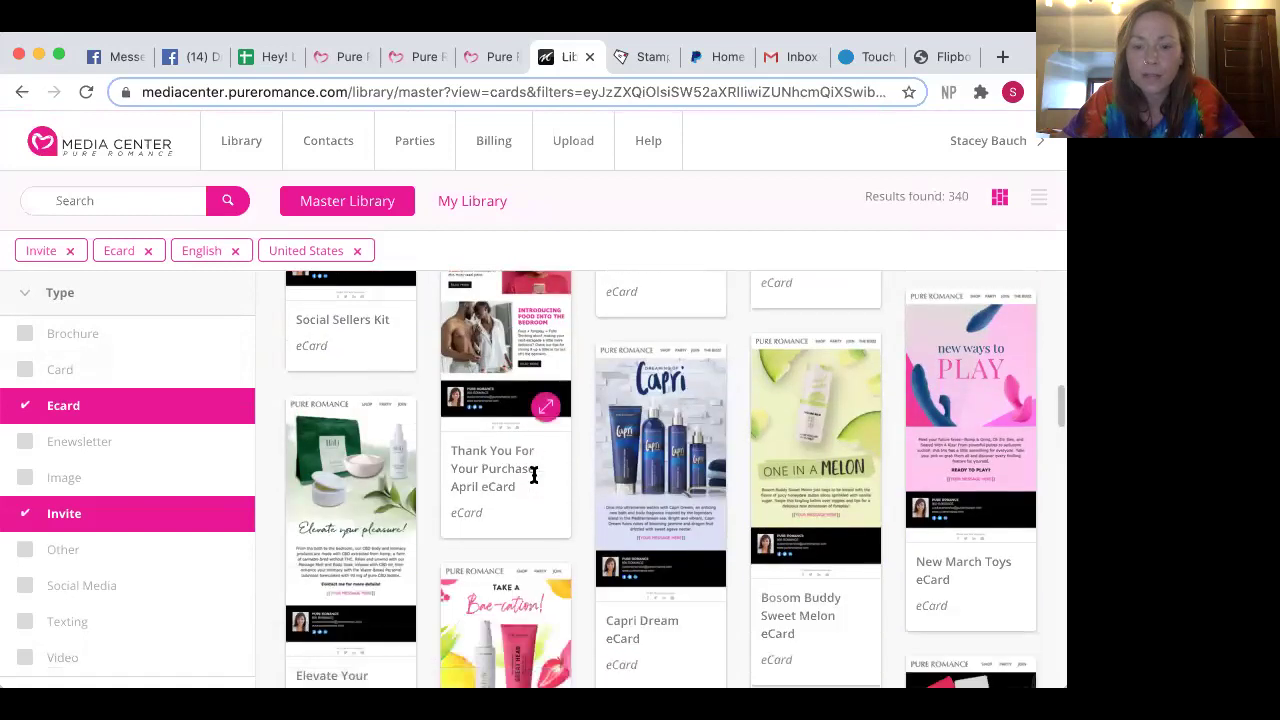
scroll(536, 483, "down", 5)
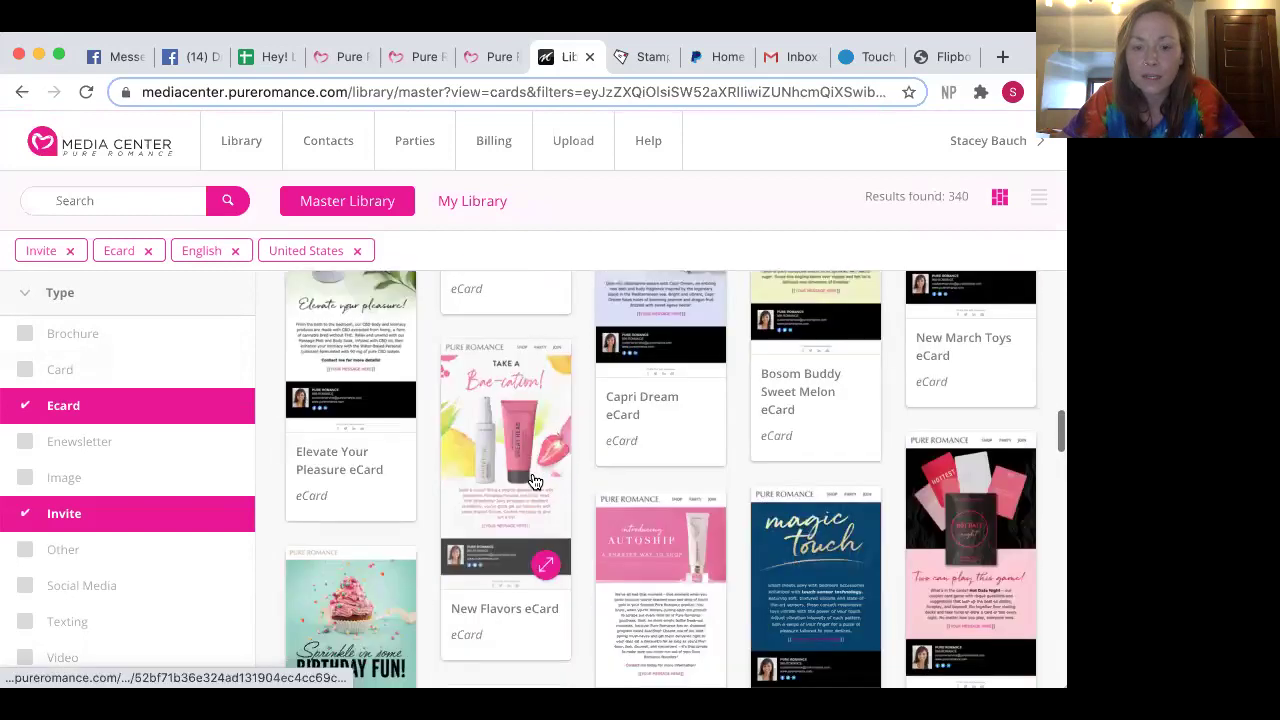
scroll(536, 483, "down", 9)
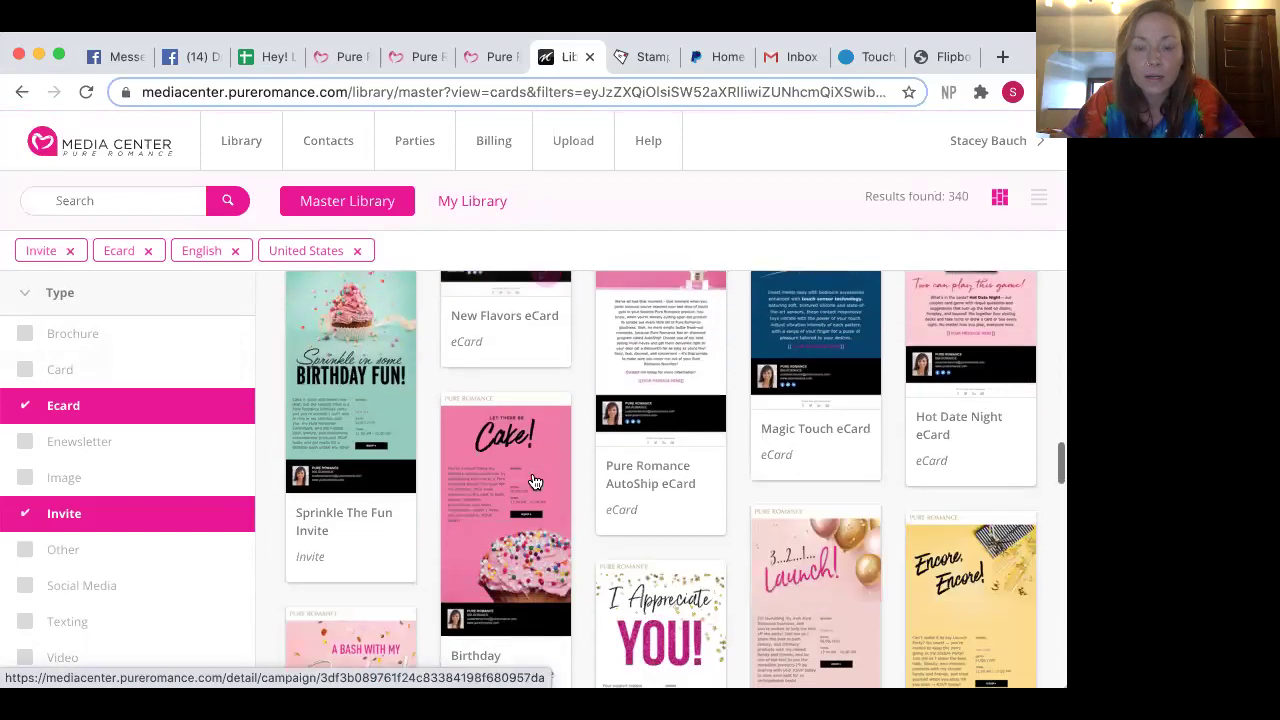
scroll(536, 483, "down", 10)
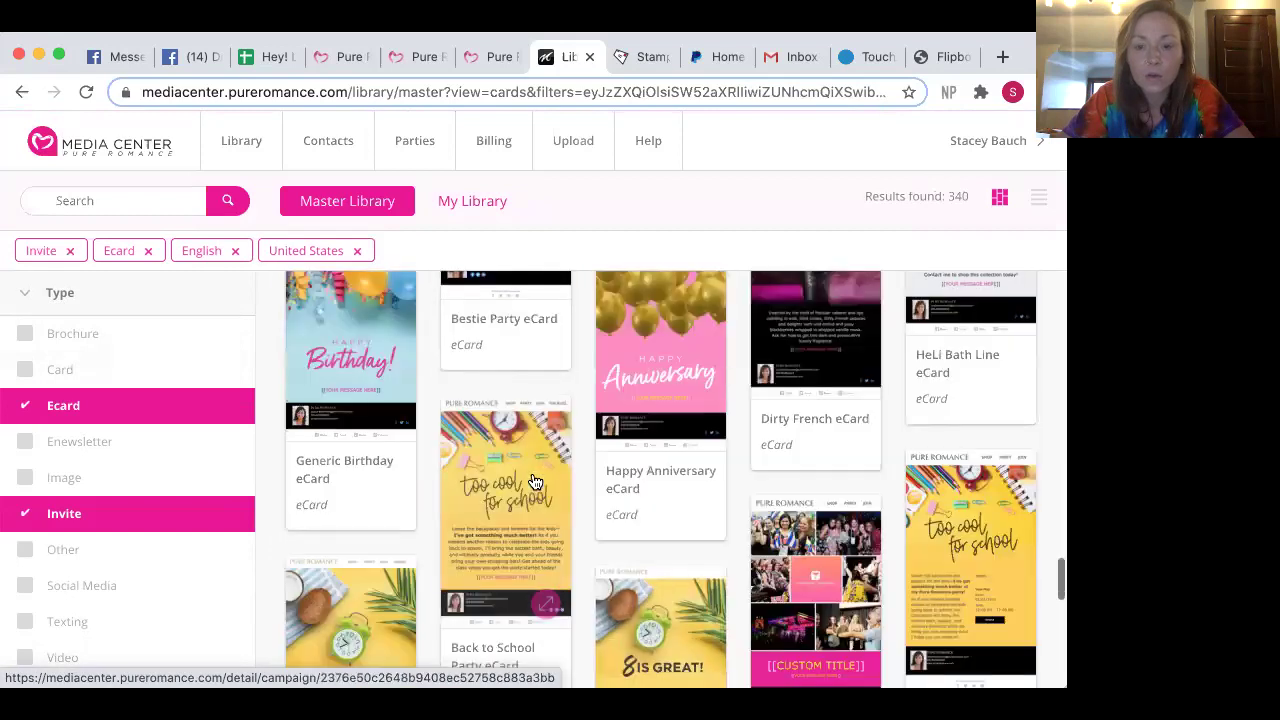
scroll(535, 482, "down", 5)
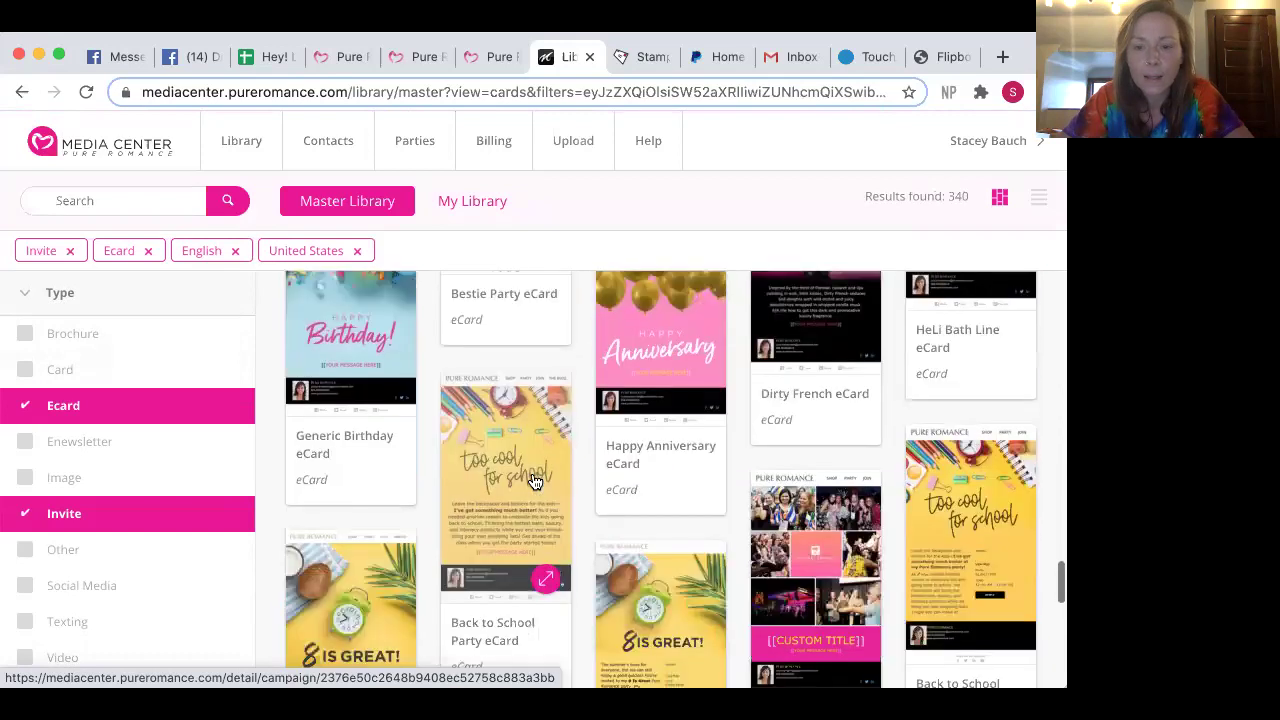
scroll(535, 482, "down", 2)
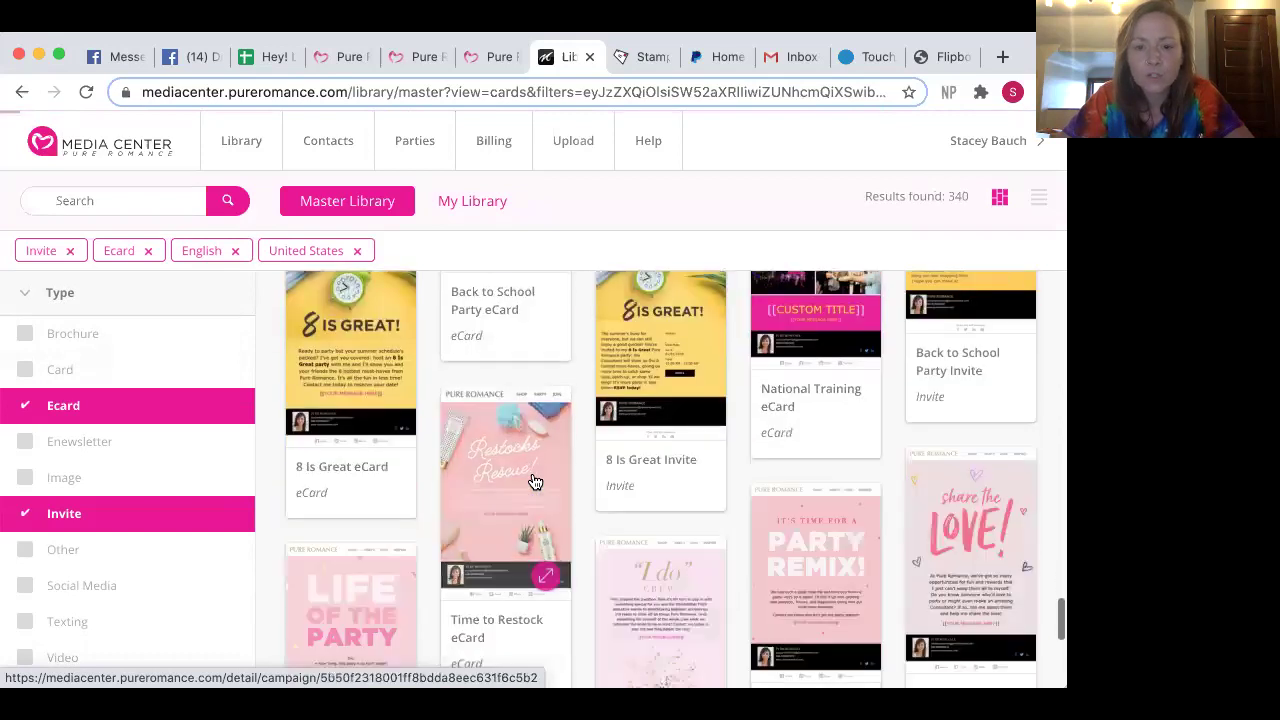
scroll(535, 482, "down", 3)
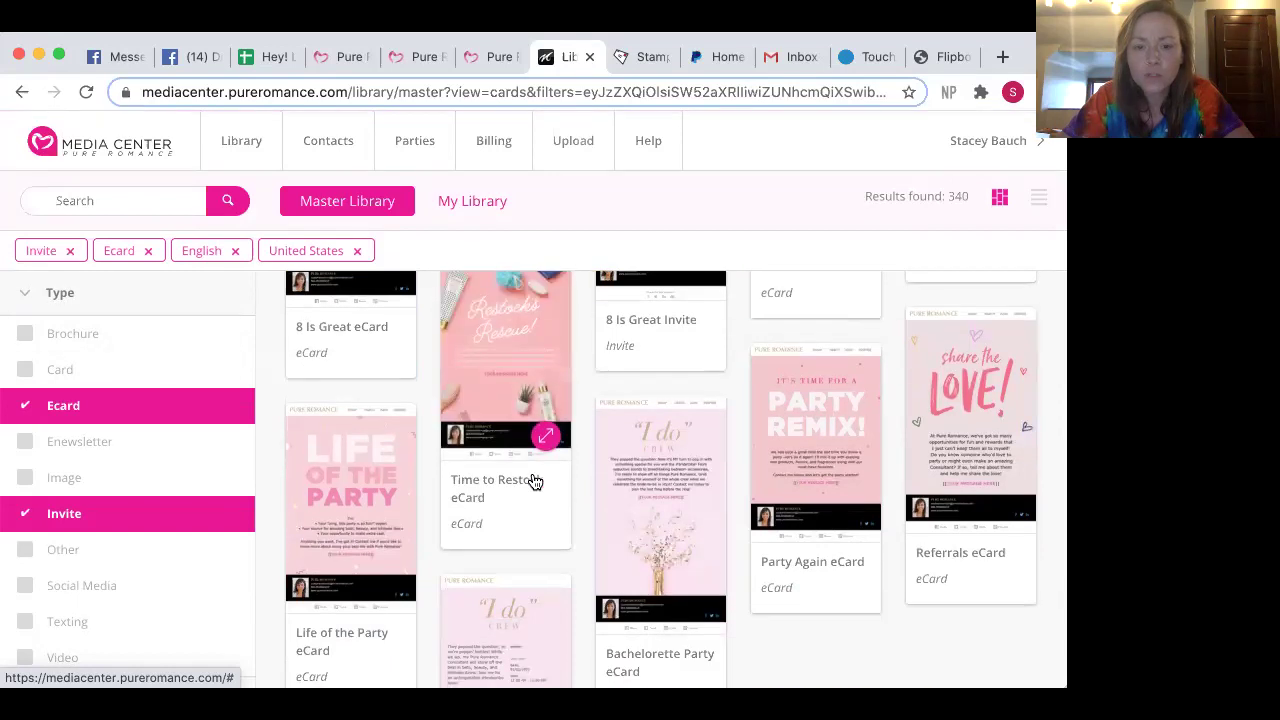
left_click(356, 507)
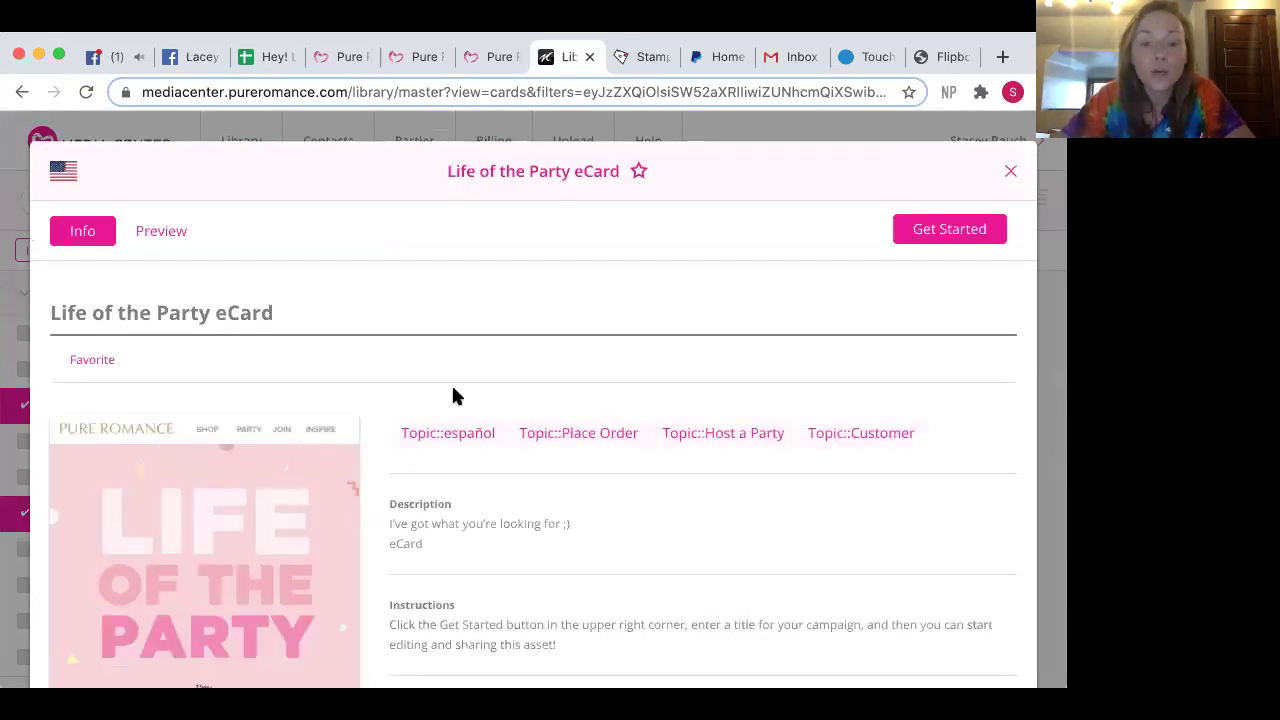
scroll(453, 392, "down", 3)
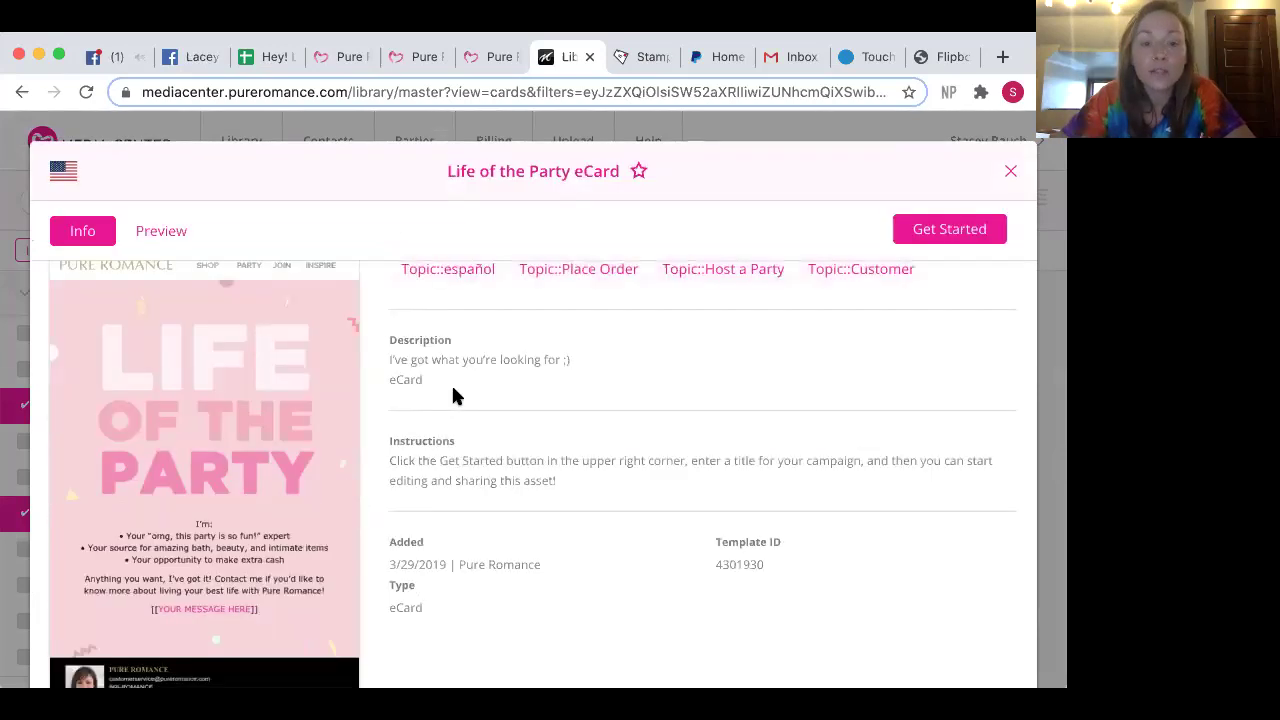
Start a campaign from the Life of the Party eCard with the title "Booking Challenge July".
left_click(949, 231)
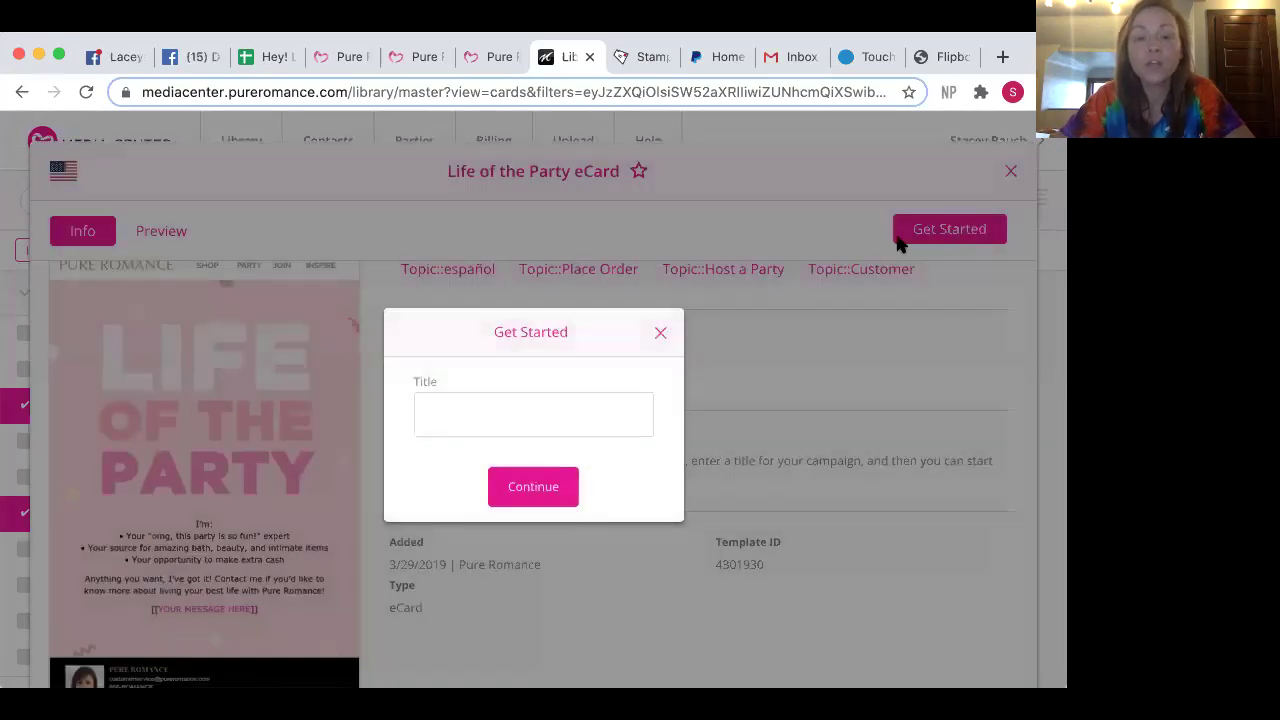
left_click(536, 414)
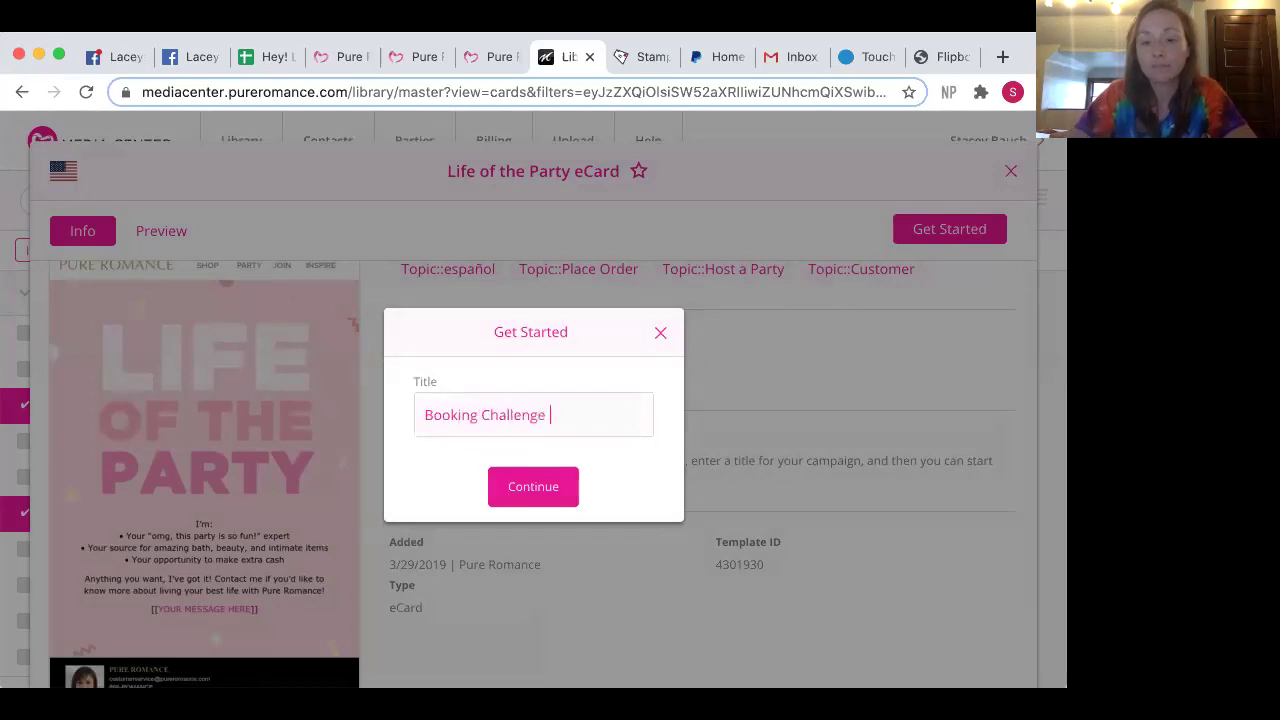
type("Booking Challenge July")
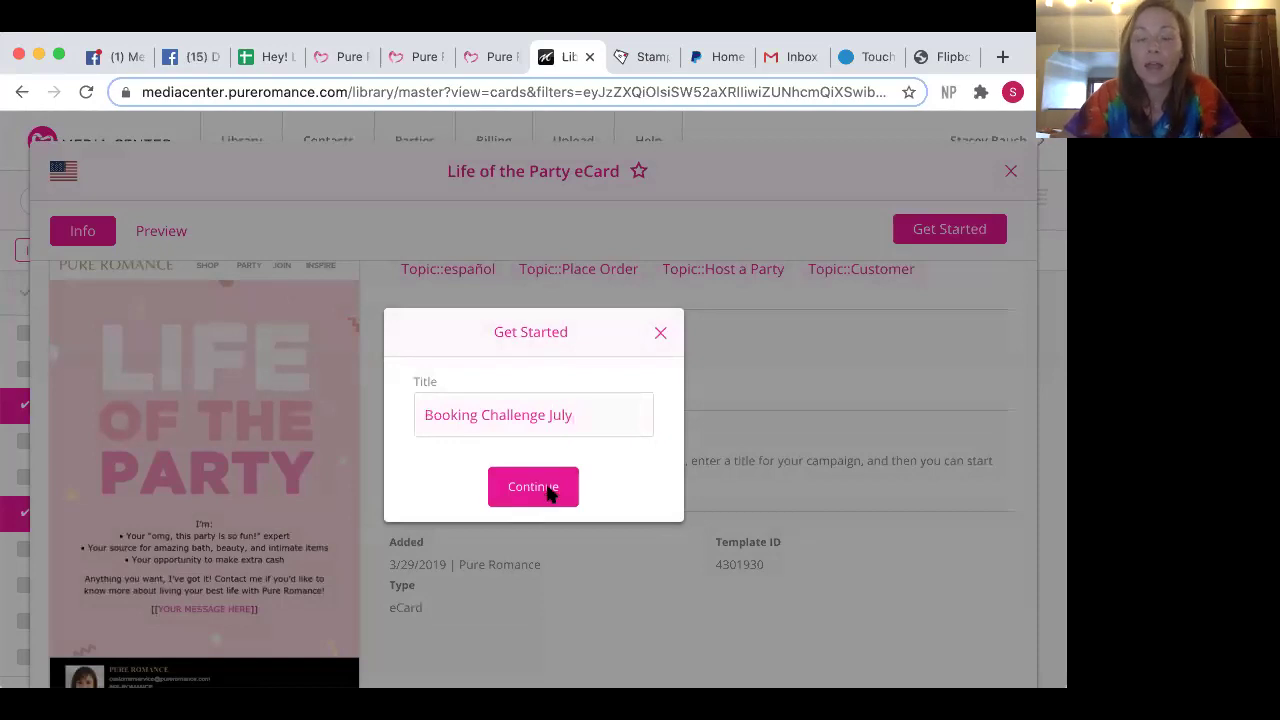
left_click(549, 493)
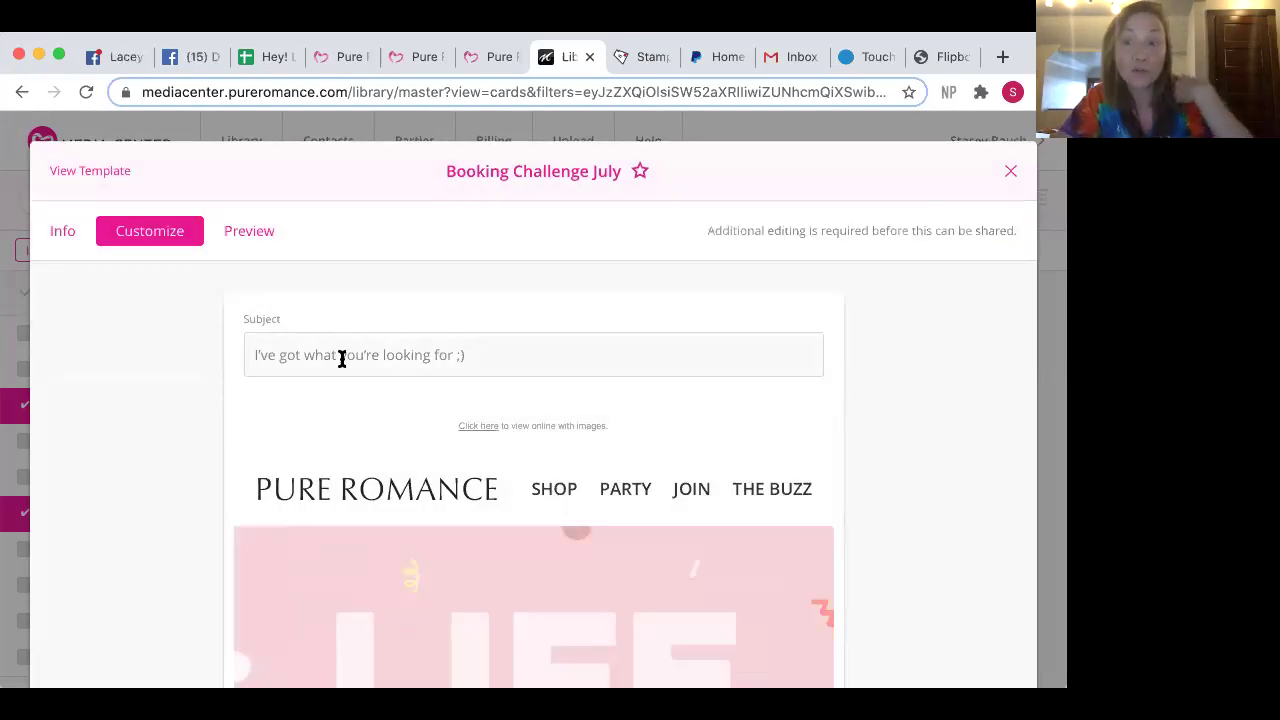
Replace the eCard's "[[YOUR MESSAGE HERE]]" placeholder with "I am in a challenge and am looking for fun women like you to".
scroll(430, 357, "down", 4)
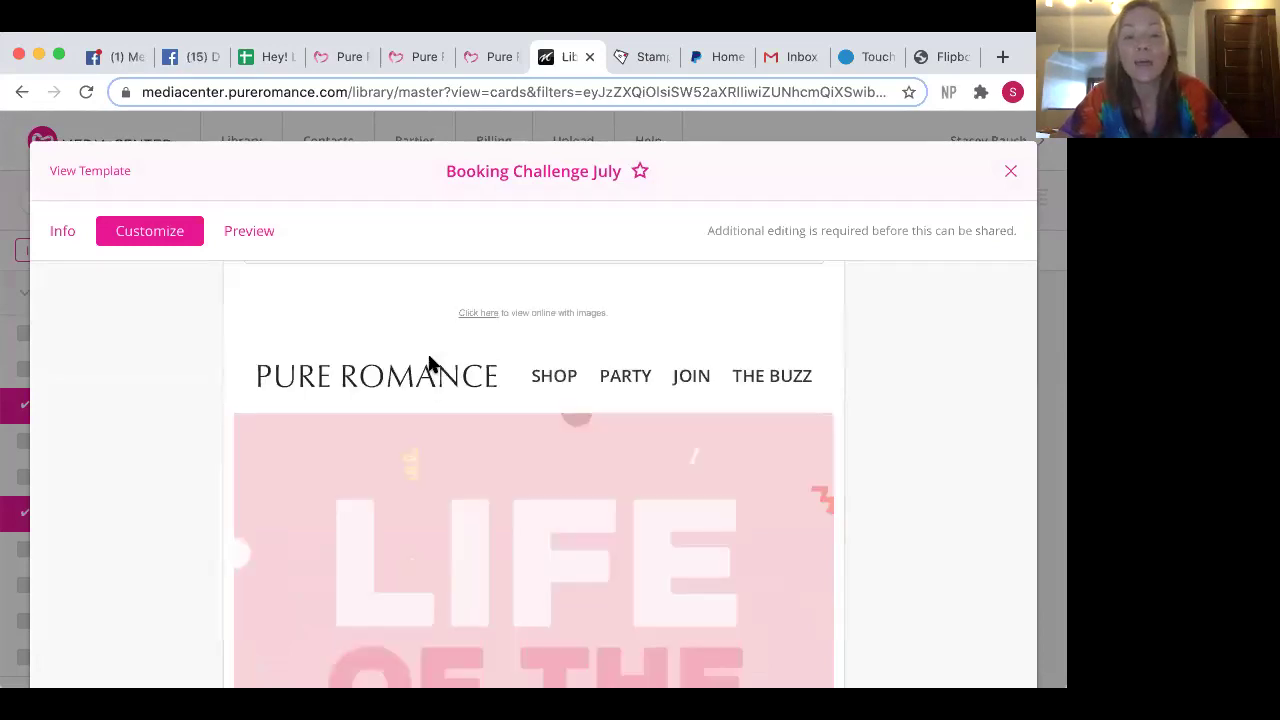
scroll(517, 508, "down", 6)
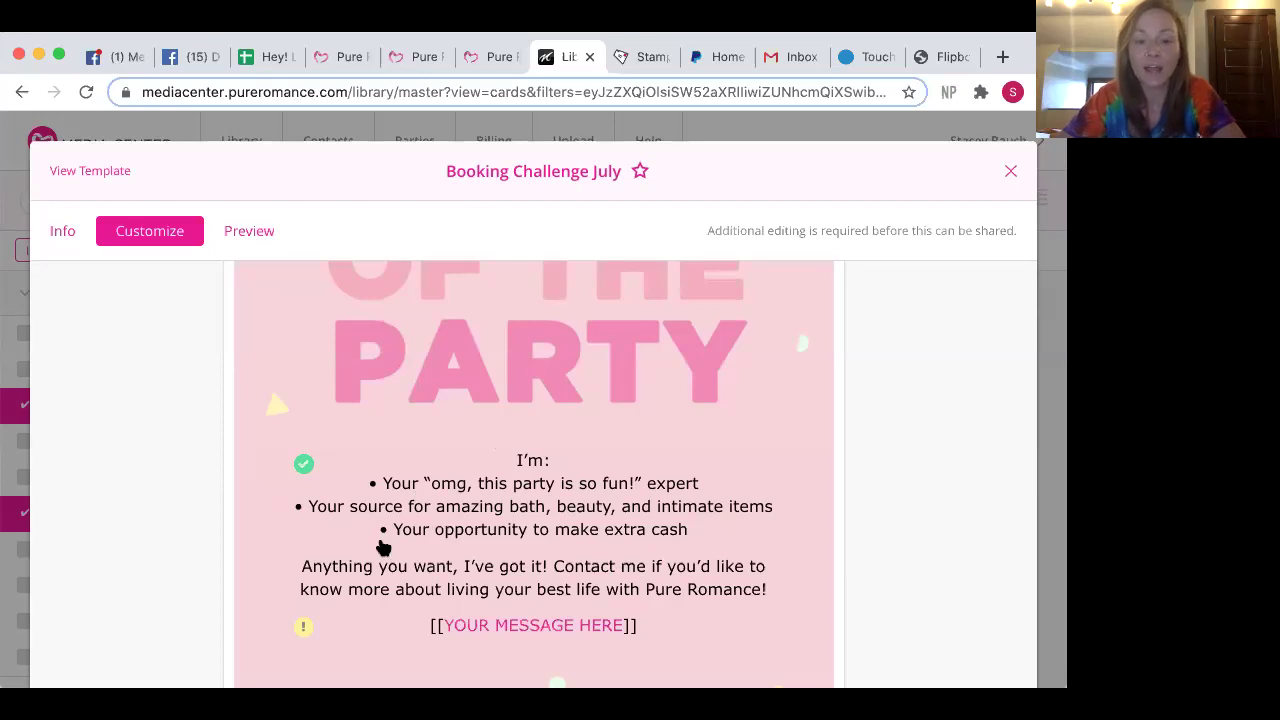
scroll(594, 591, "down", 2)
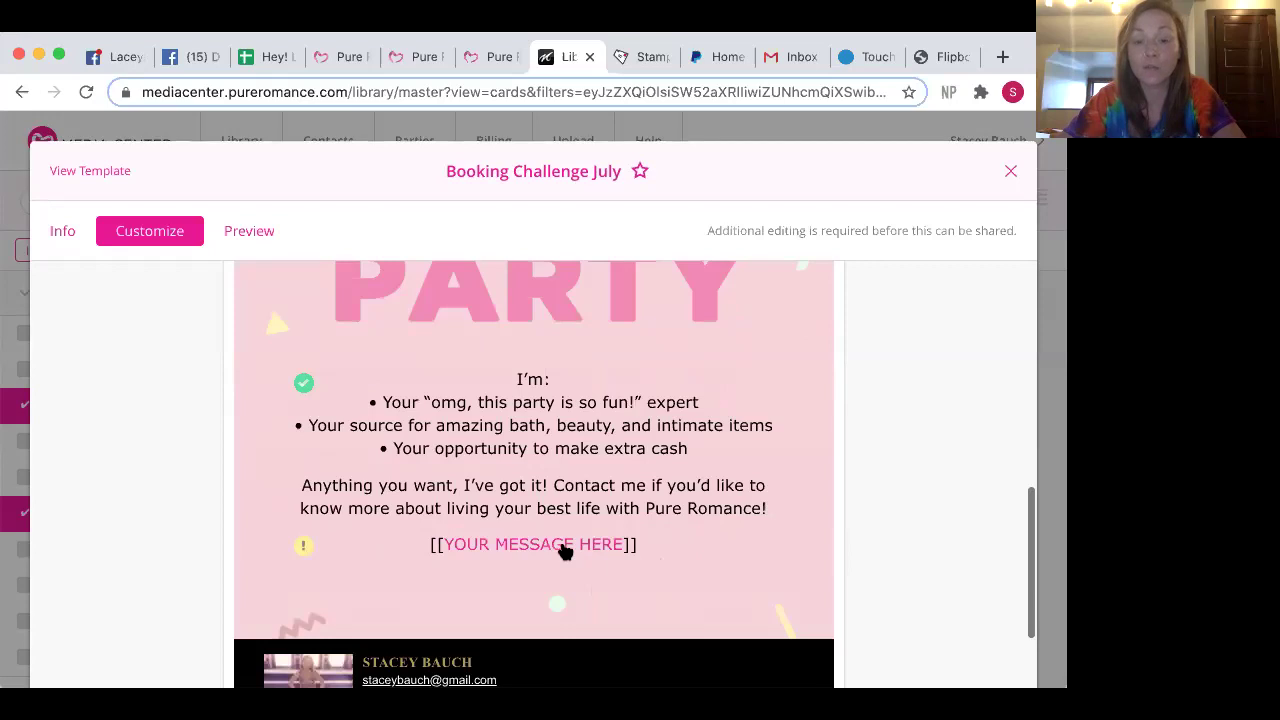
left_click(564, 544)
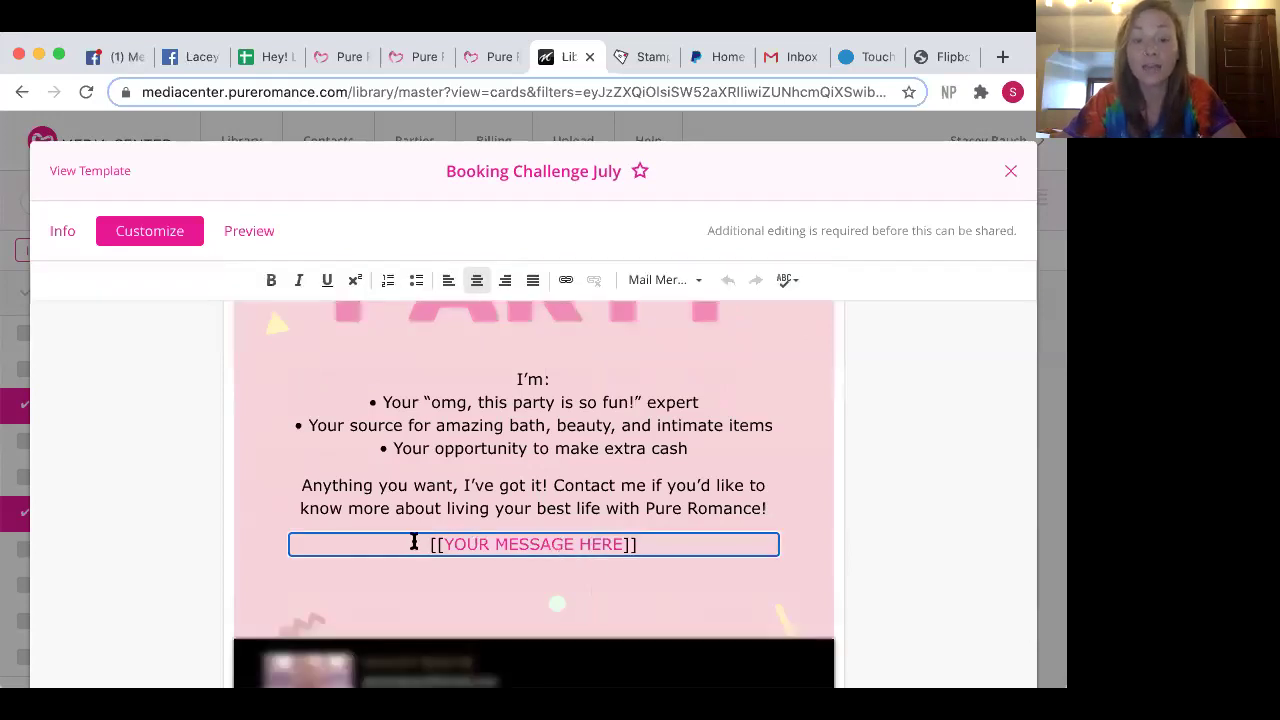
left_click_drag(414, 544, 674, 544)
key("BackSpace")
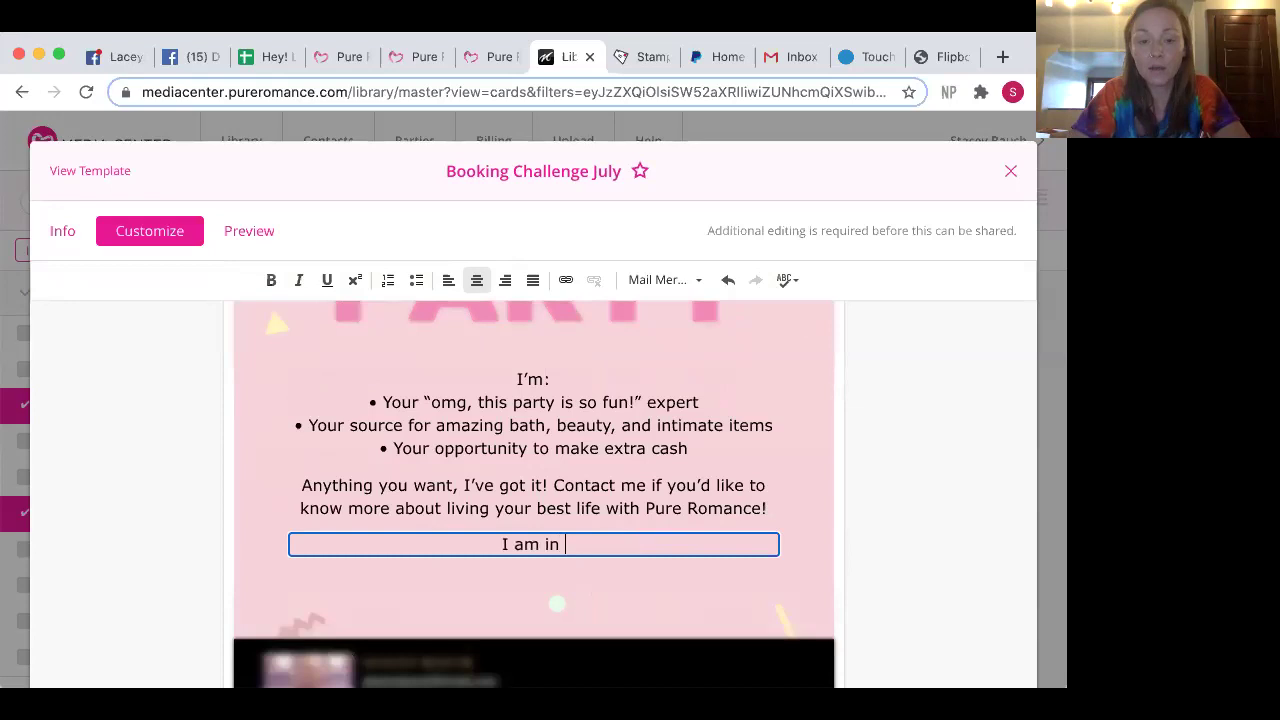
type("I am in a challenge ")
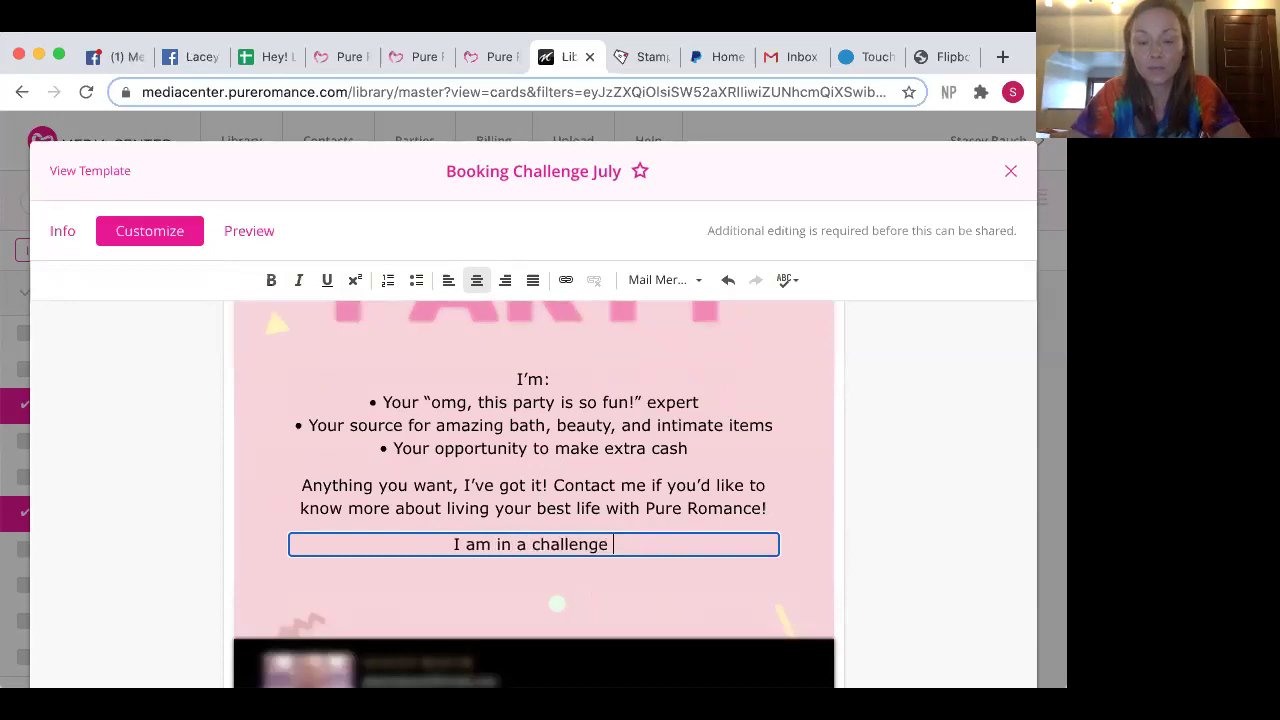
type("and ")
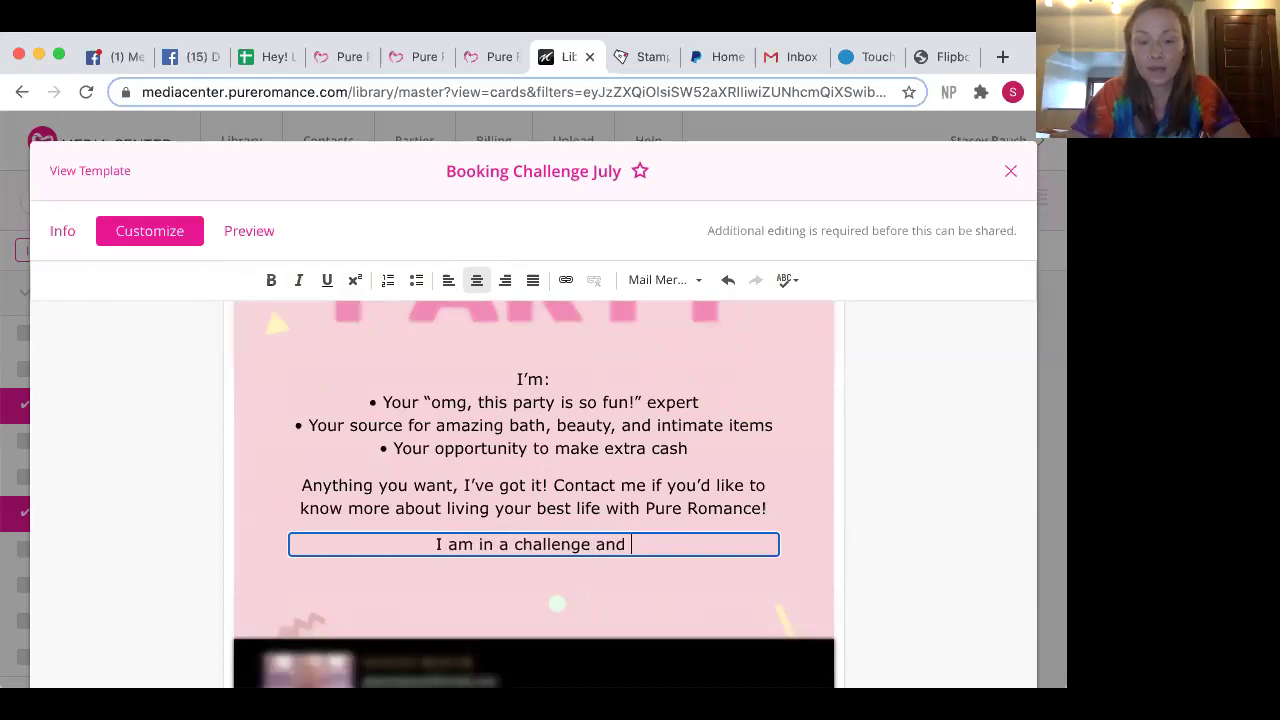
type("am looking f")
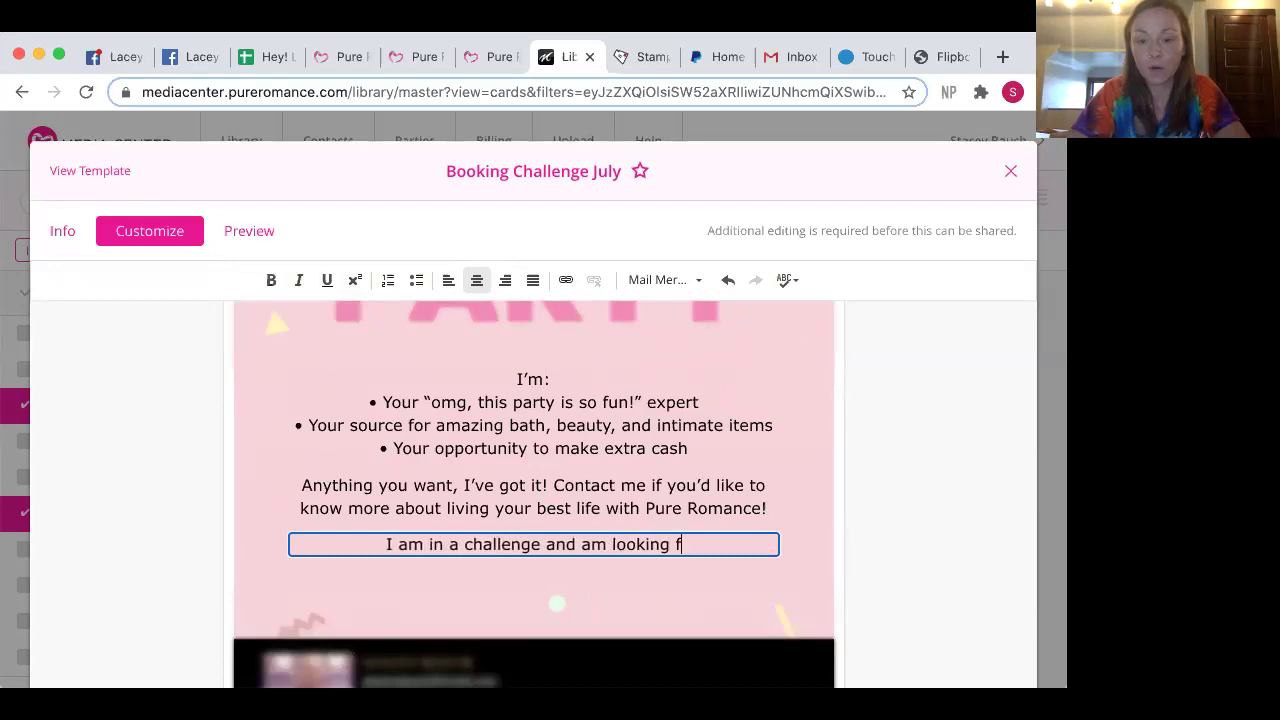
type("or fun")
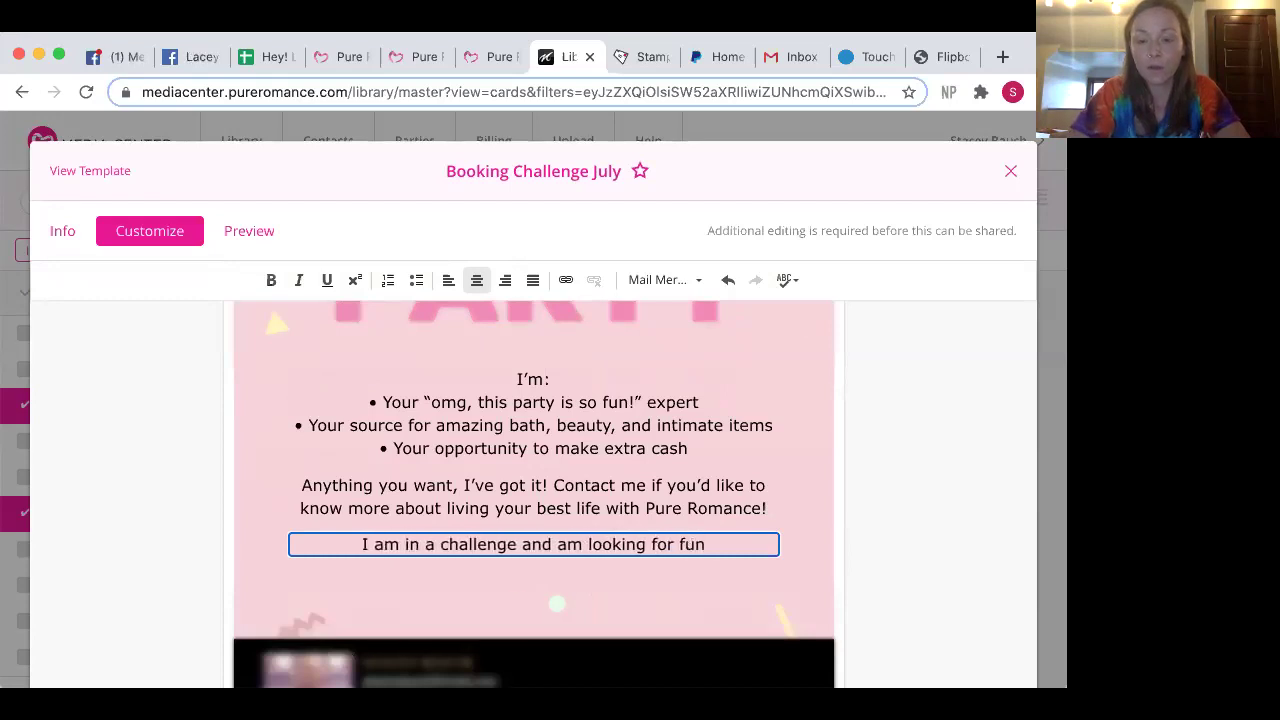
type(" women like")
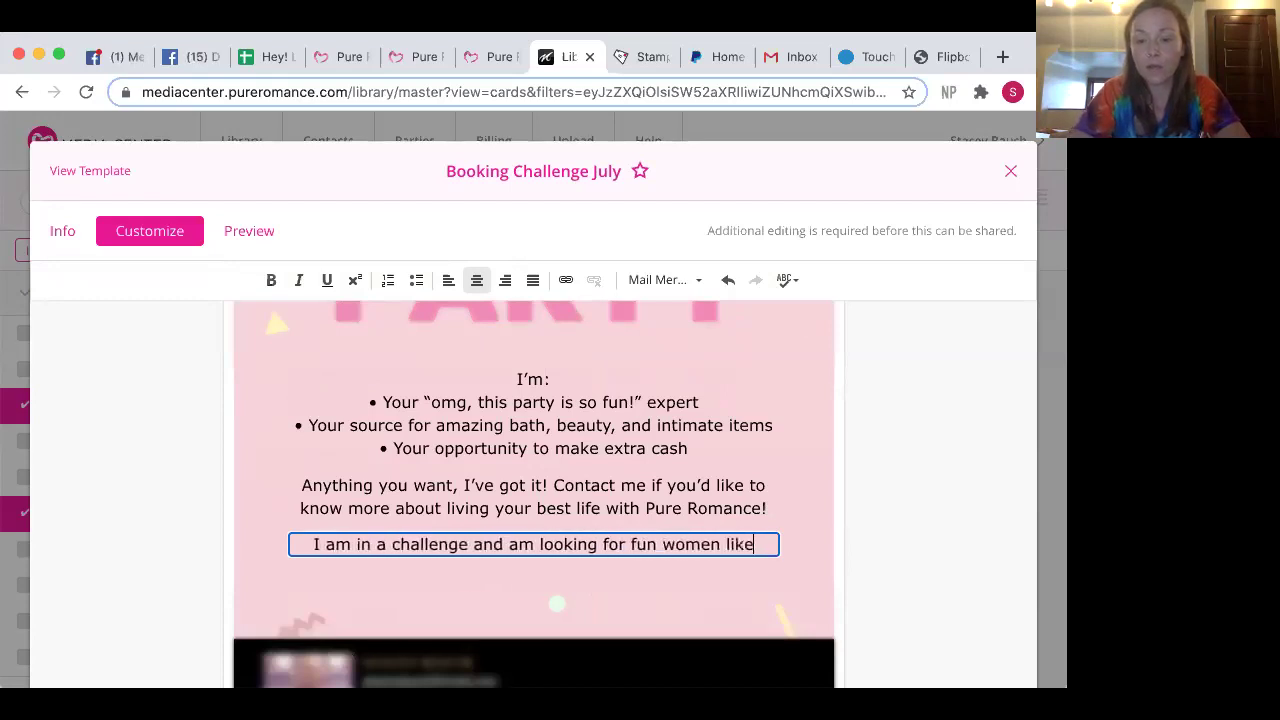
type(" you to")
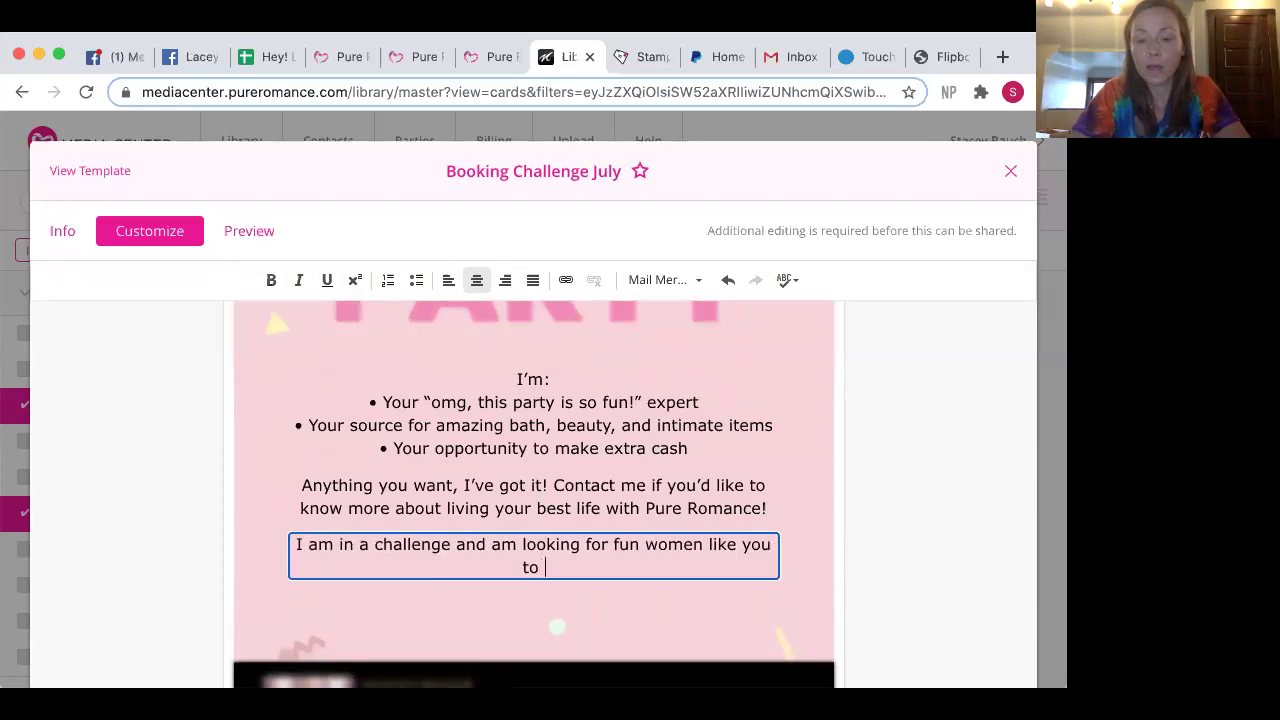
Continue the custom message after "women like you to" with the words "get some free products".
type(" have ")
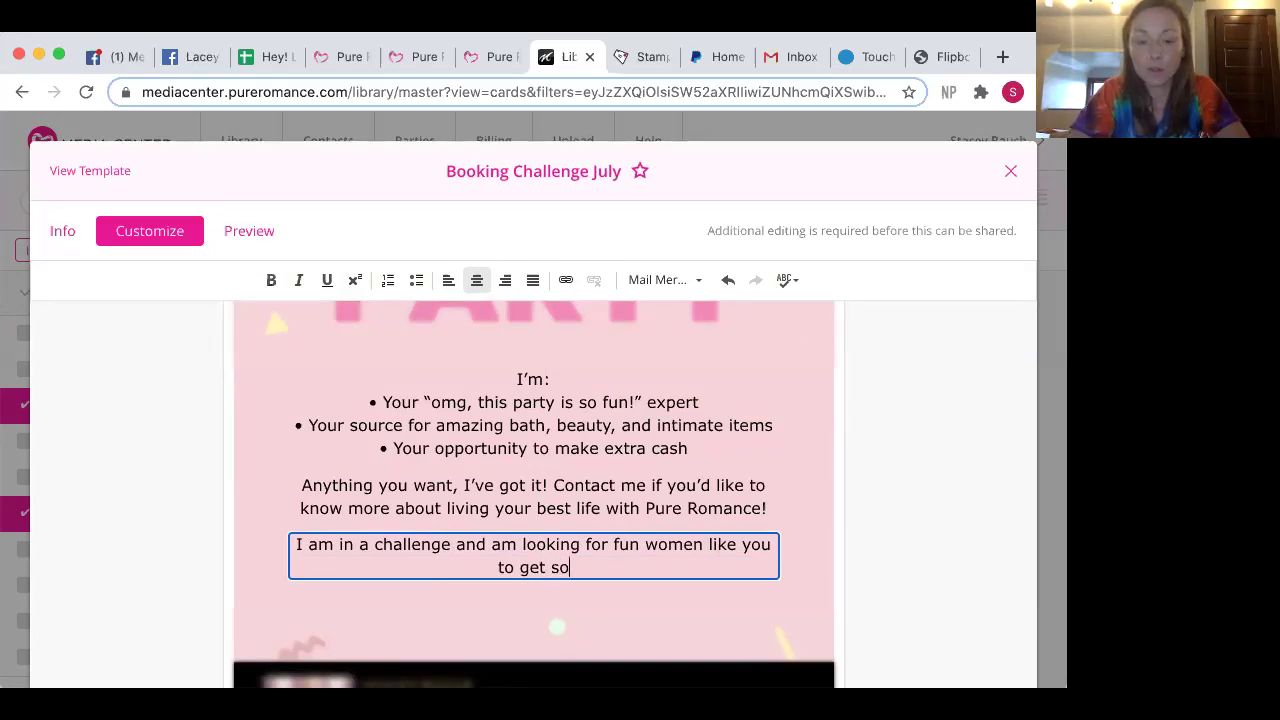
type("freebies")
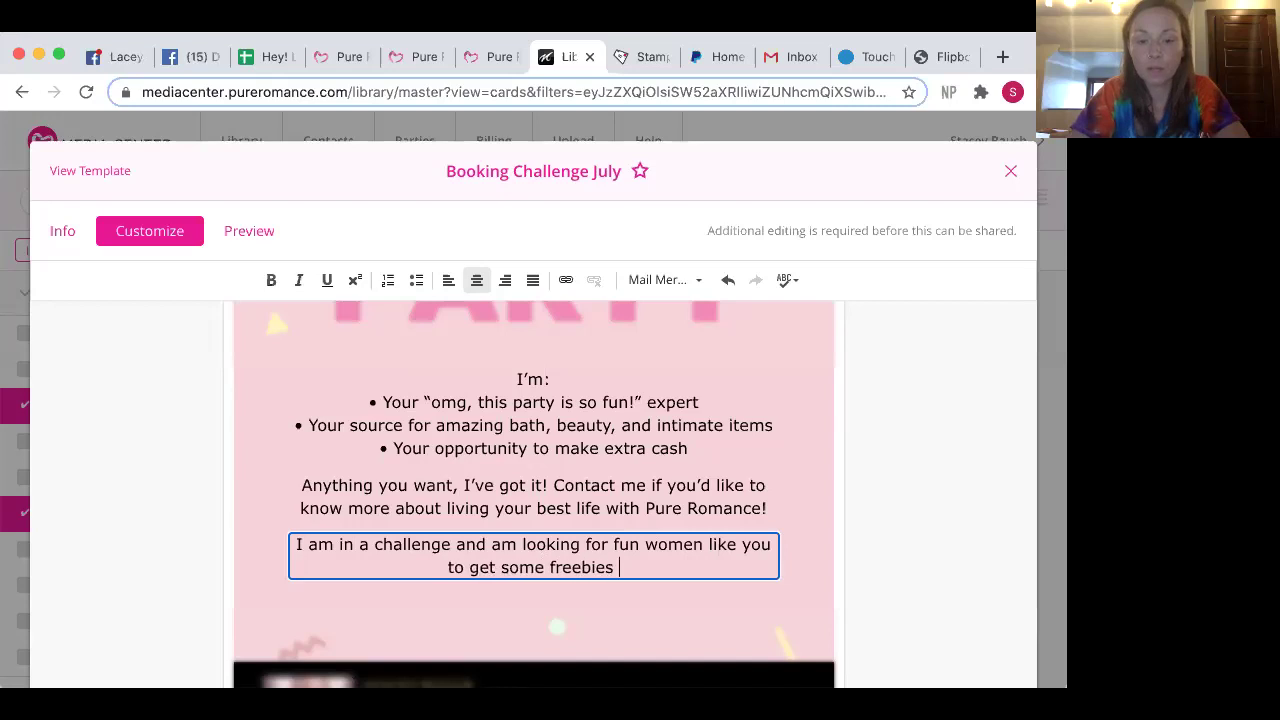
key("BackSpace")
key("BackSpace")
key("BackSpace")
key("BackSpace")
type("prod")
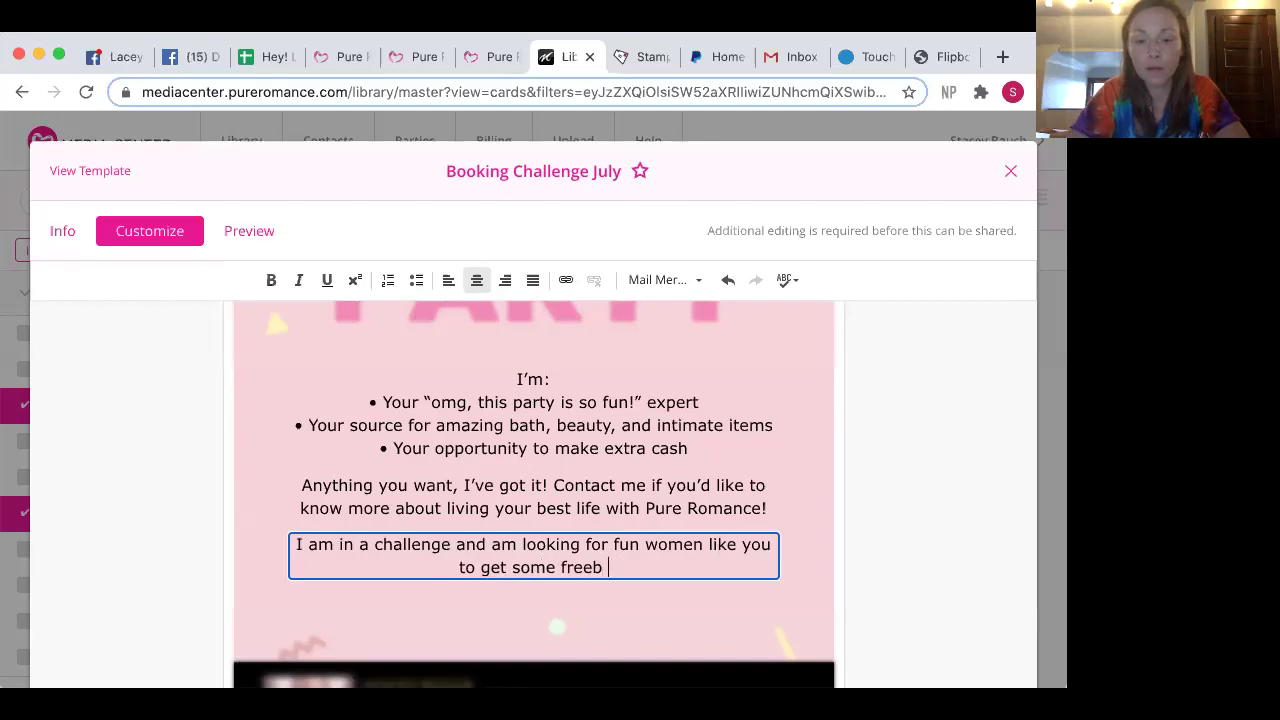
type("ucts")
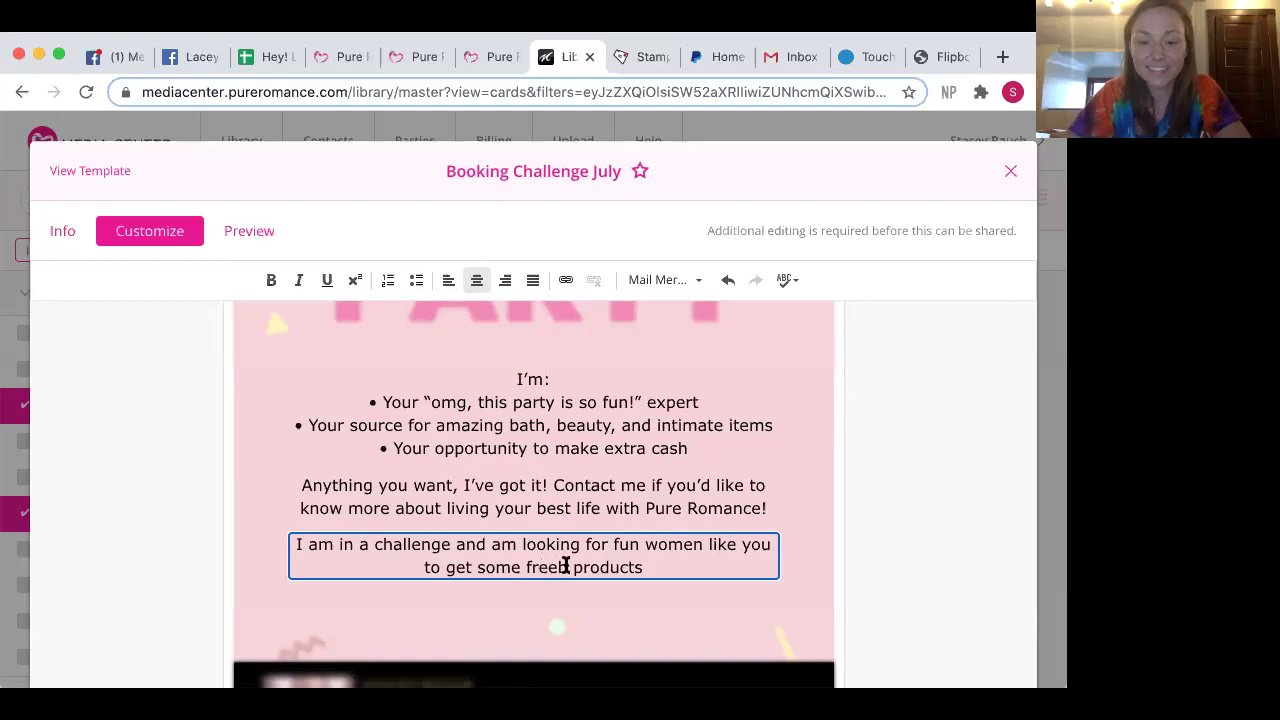
key("BackSpace")
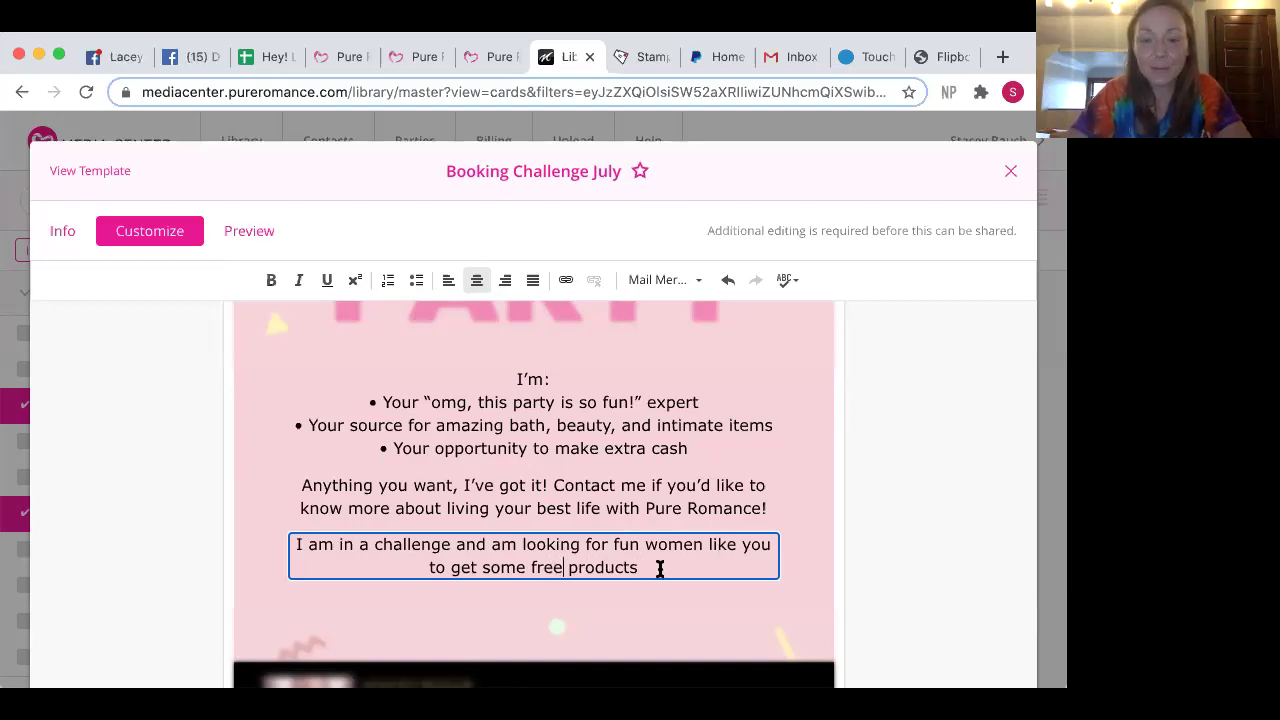
Extend the custom message after "free products" with "from me for getting your friends together".
left_click(659, 568)
type("from m")
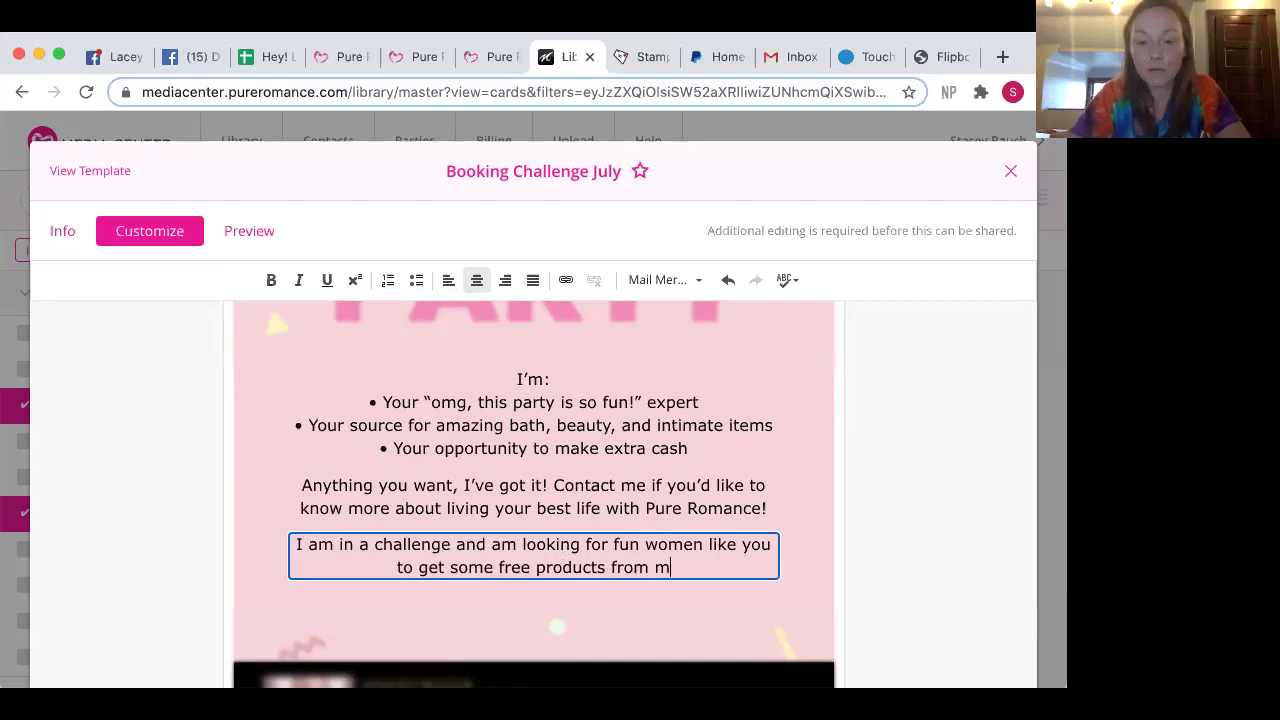
type("e for getting your ")
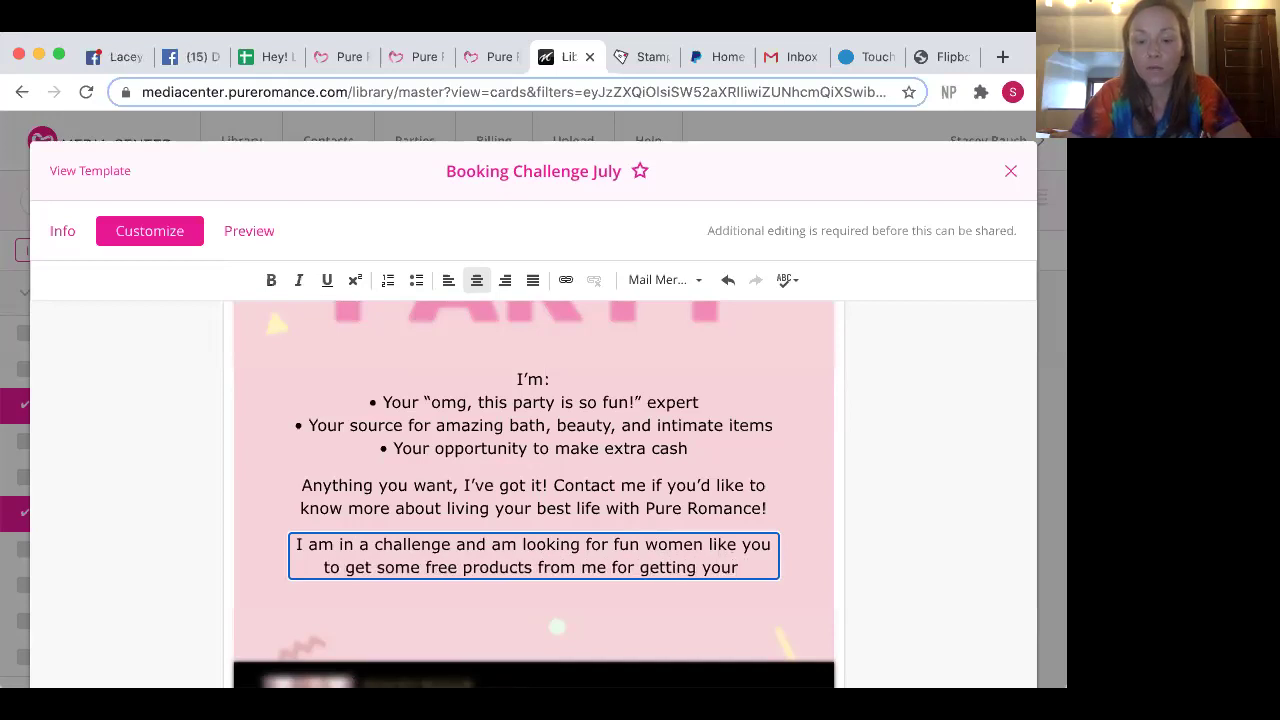
type("friends togeh")
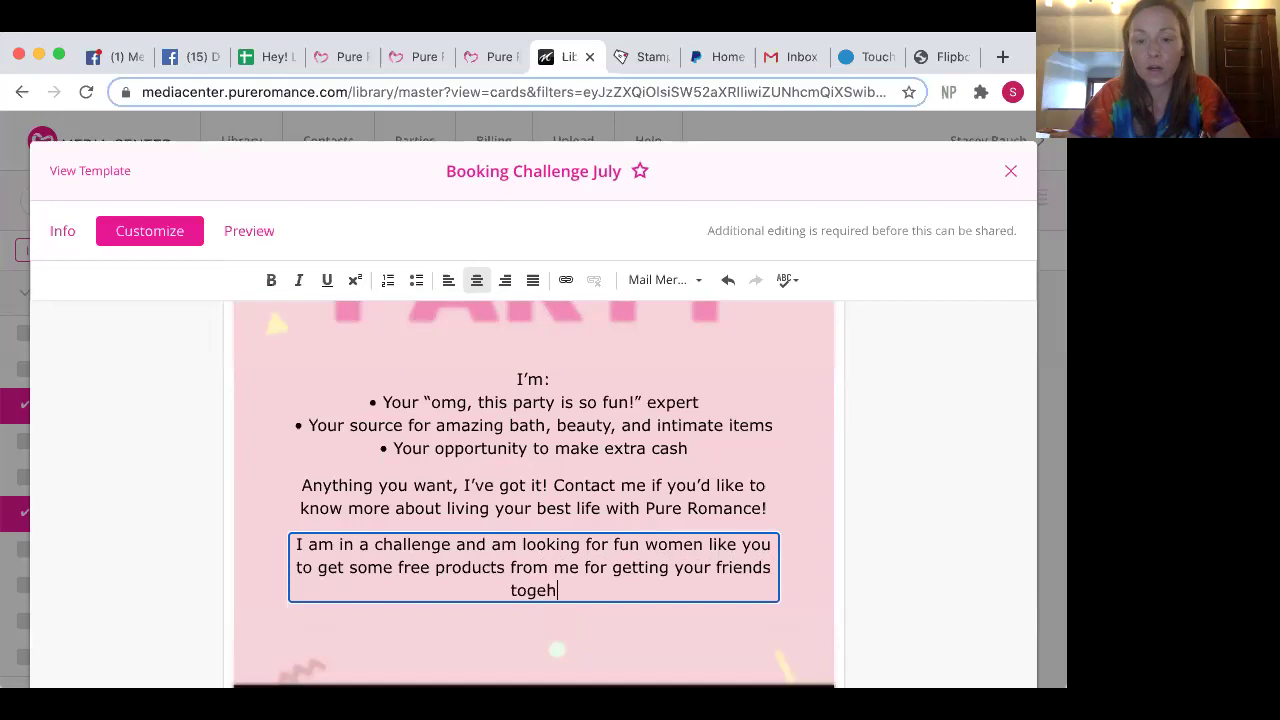
type("er")
key("BackSpace")
key("BackSpace")
key("BackSpace")
key("BackSpace")
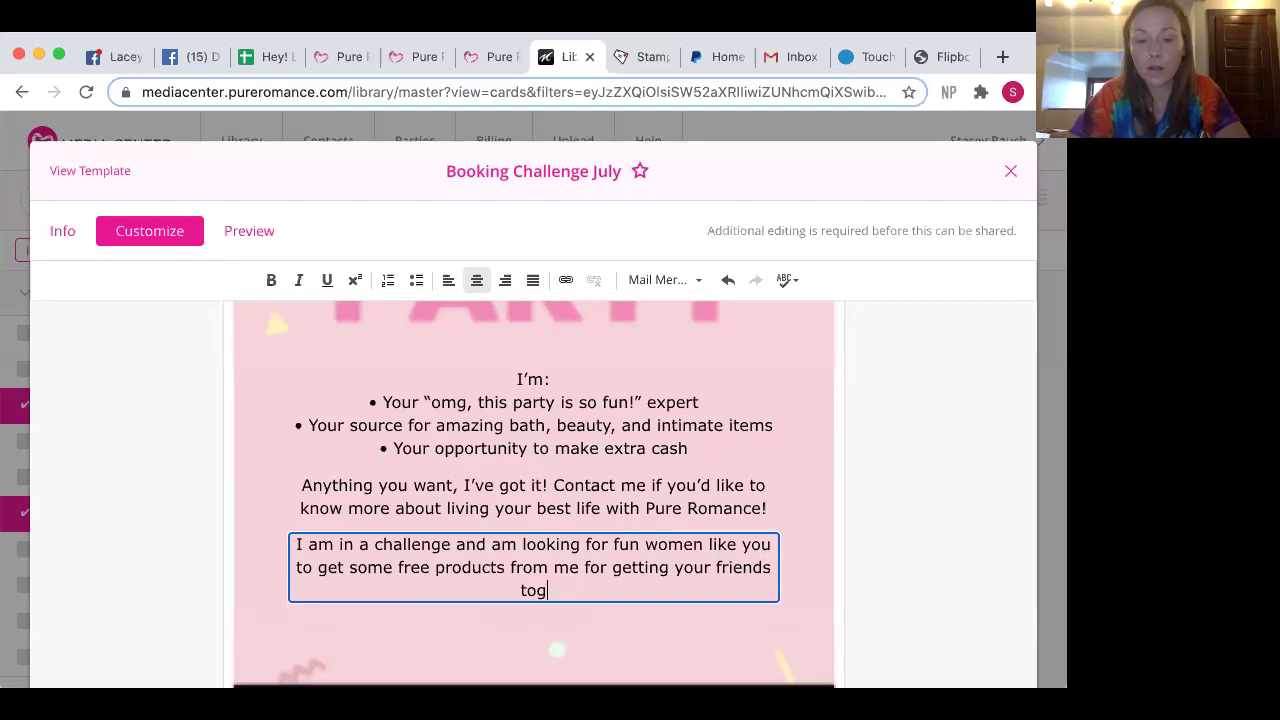
type("ether")
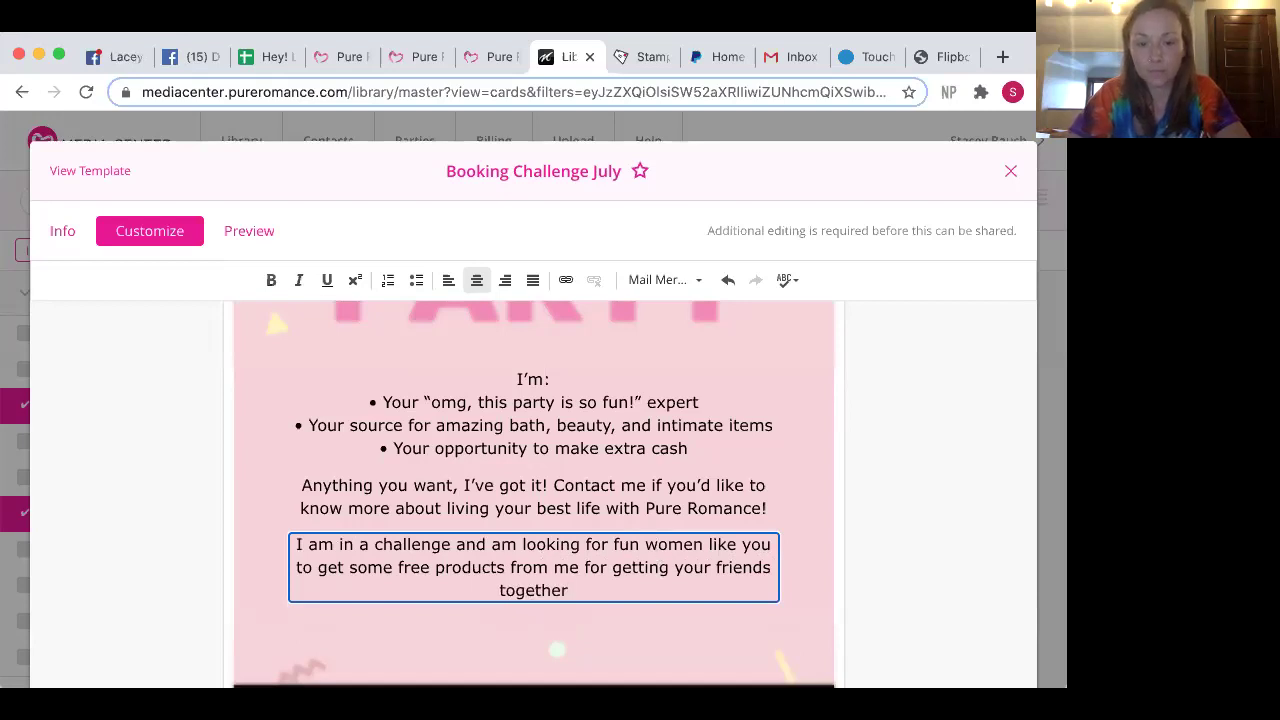
type("! Wo")
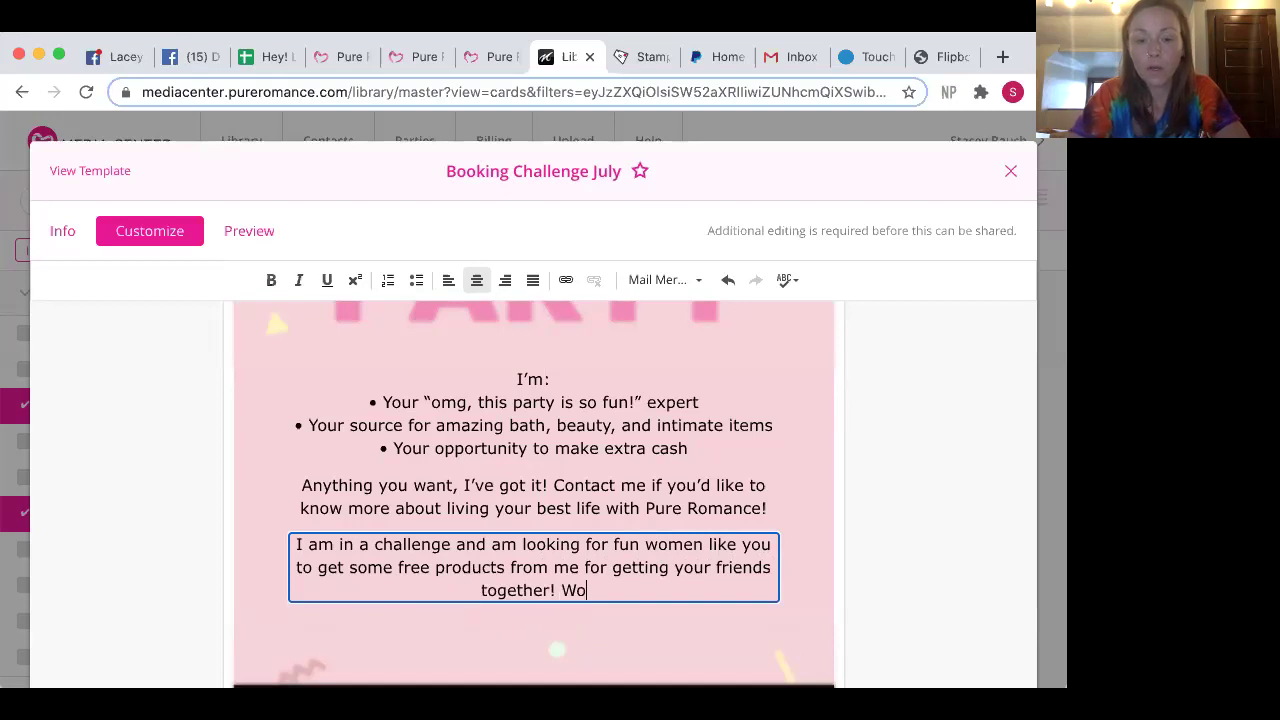
type("uld you like to")
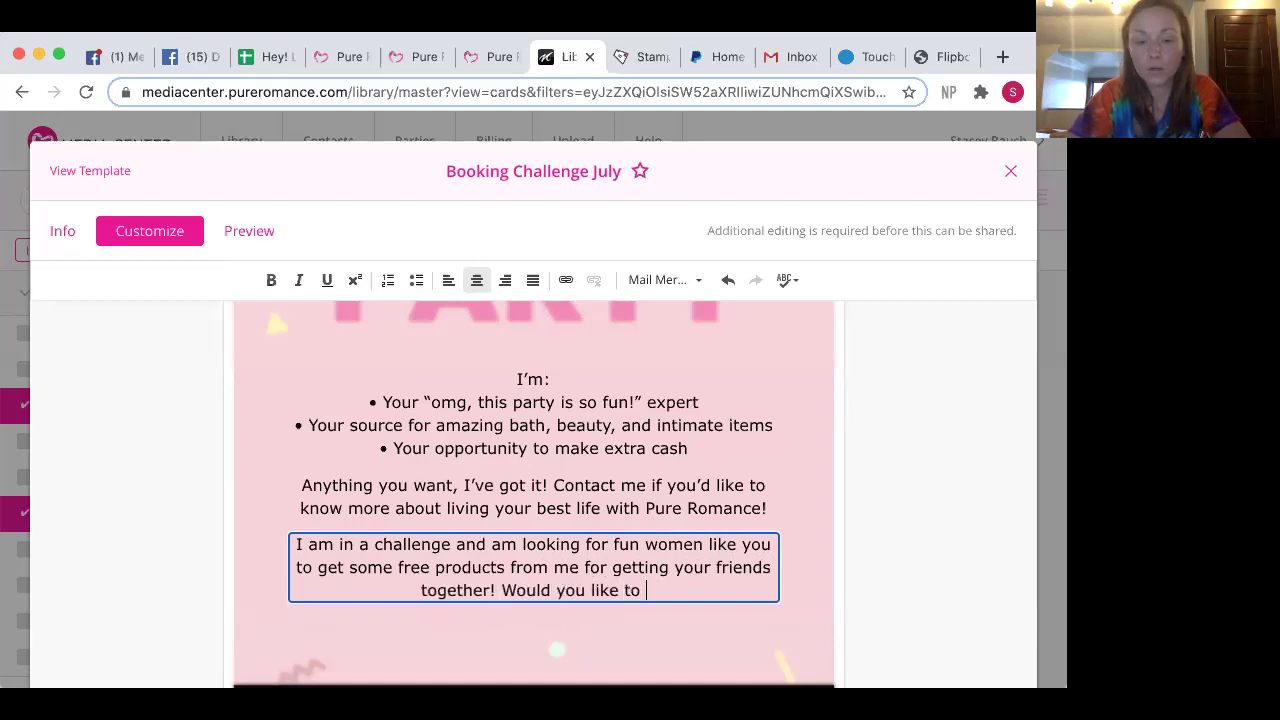
key("BackSpace")
key("BackSpace")
key("BackSpace")
key("BackSpace")
key("BackSpace")
key("BackSpace")
key("BackSpace")
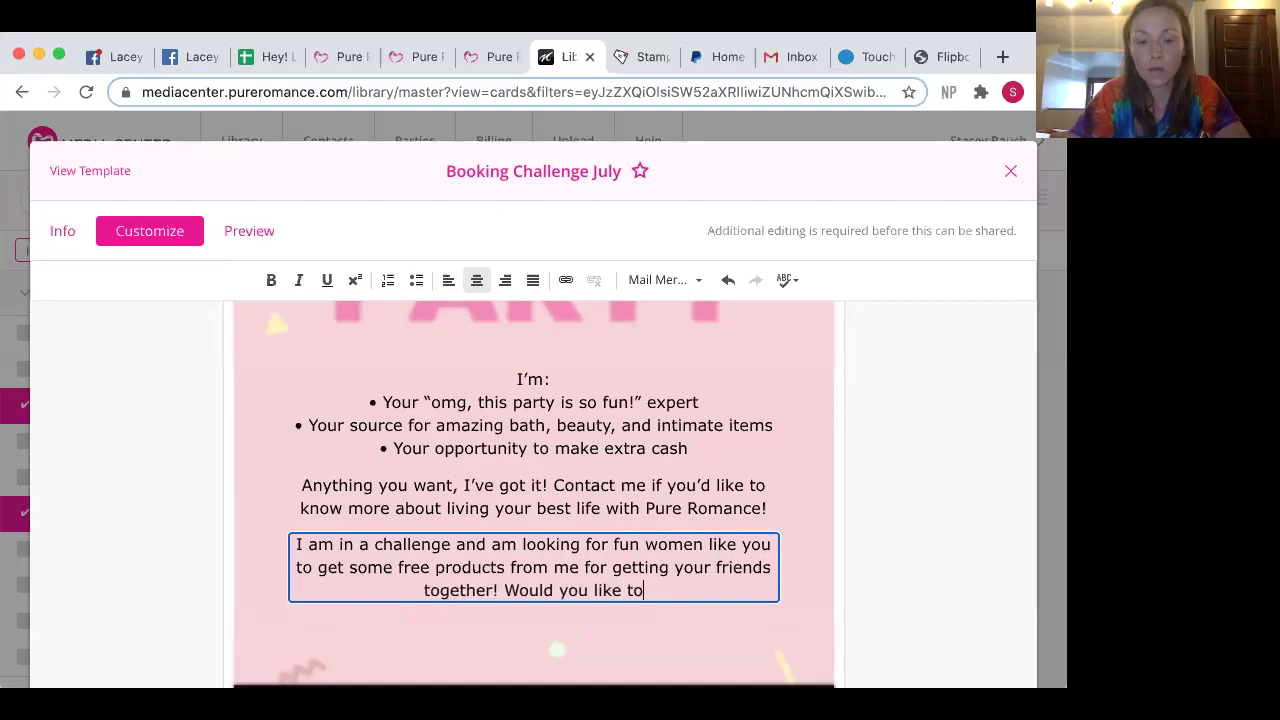
key("BackSpace")
key("BackSpace")
key("BackSpace")
key("BackSpace")
key("BackSpace")
key("BackSpace")
key("BackSpace")
key("BackSpace")
key("BackSpace")
key("BackSpace")
key("BackSpace")
key("BackSpace")
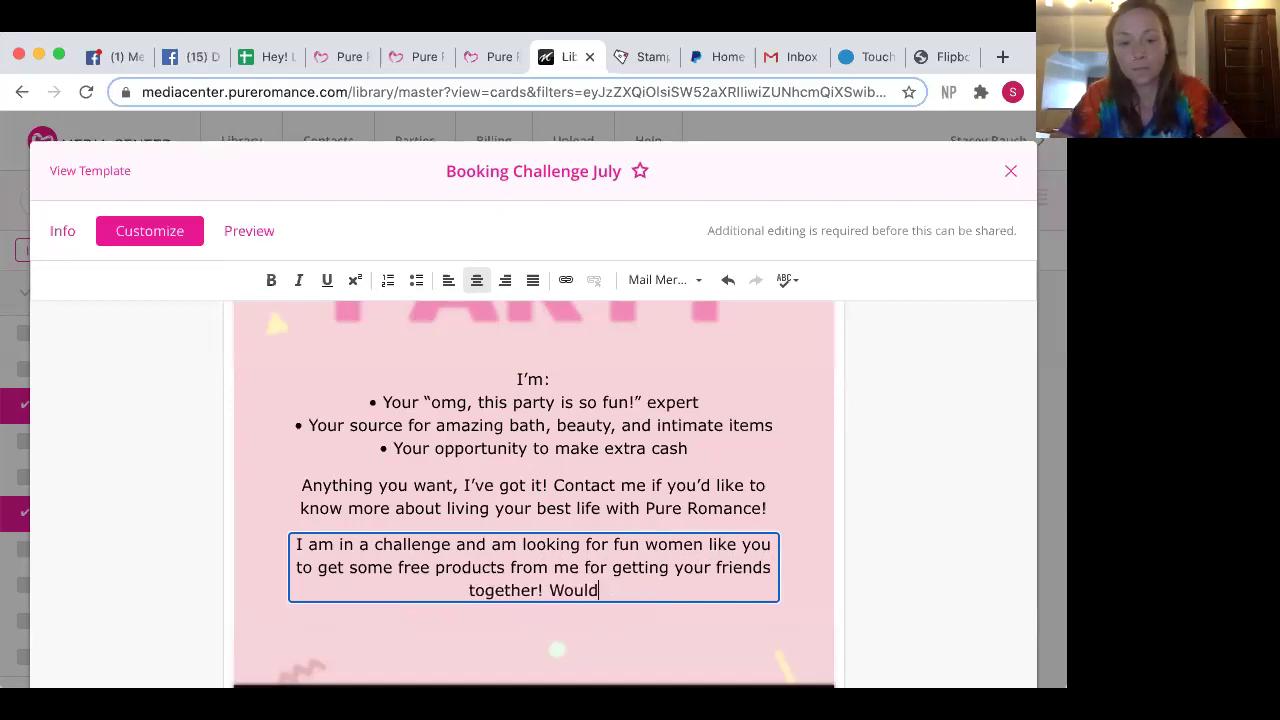
key("BackSpace")
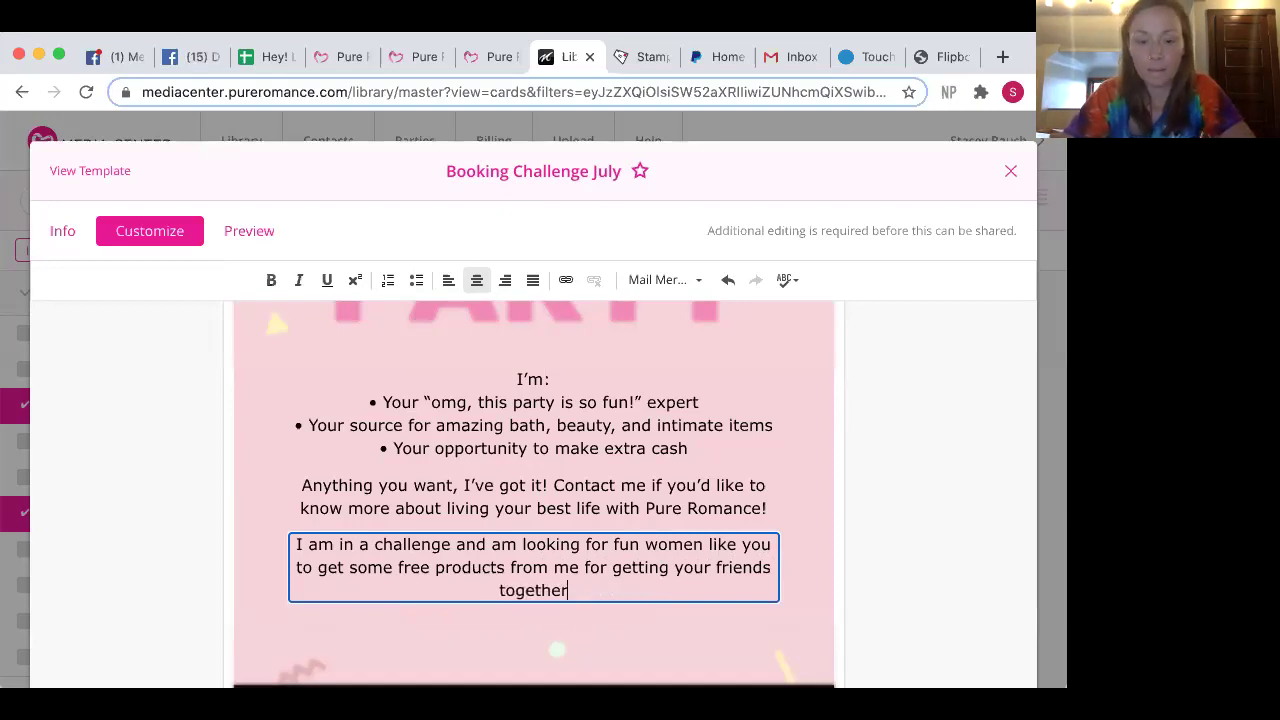
Continue the custom message after "together" with "! If you have an August party with me (virtual or in home)".
type("! If you ")
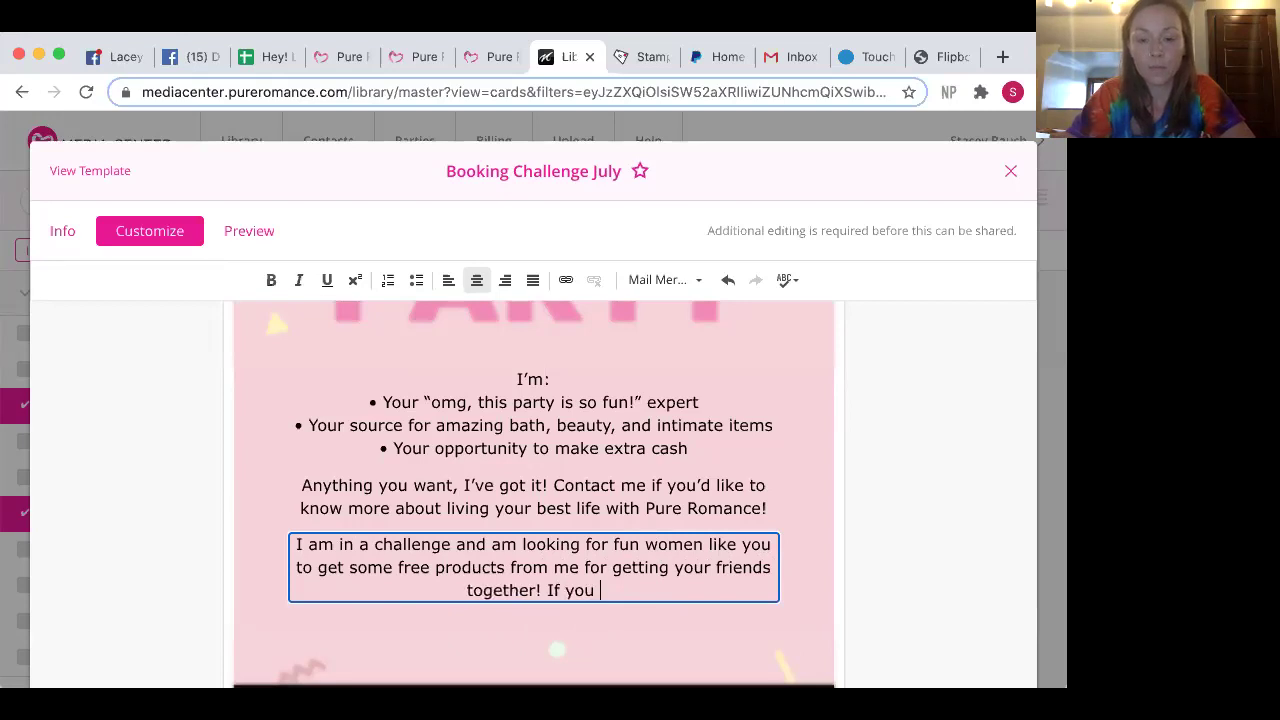
type("have ")
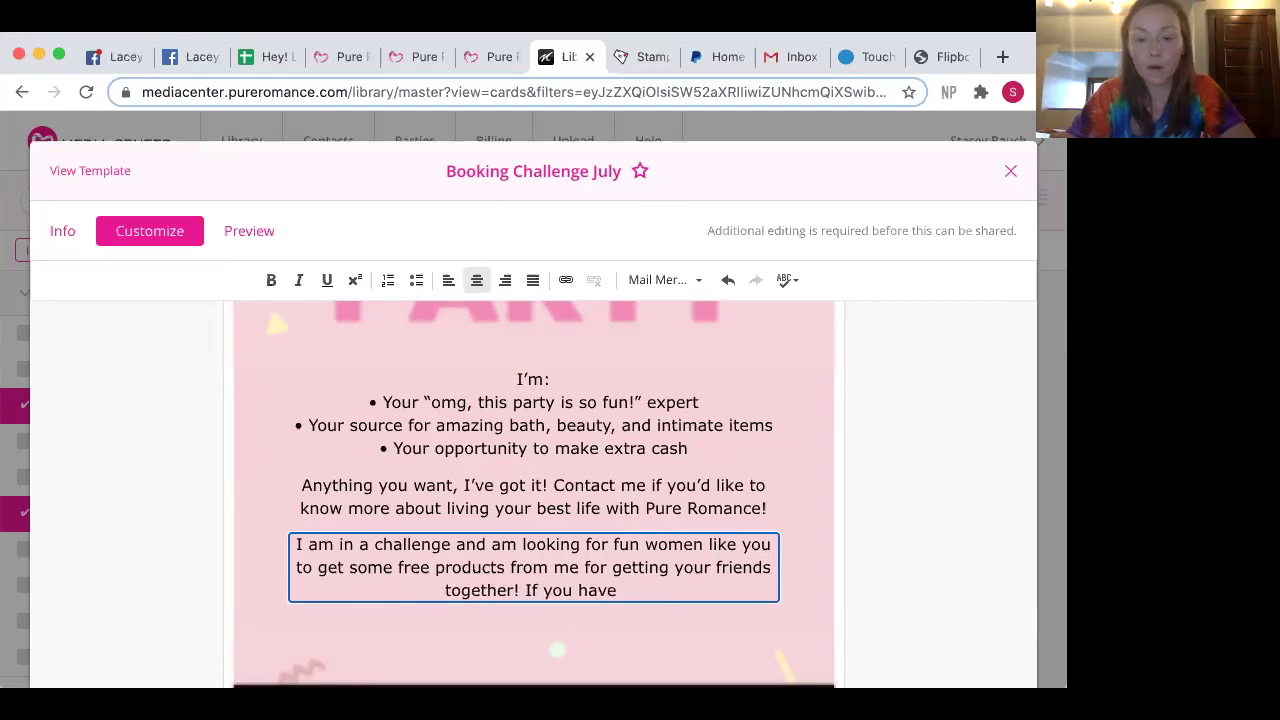
type("an August")
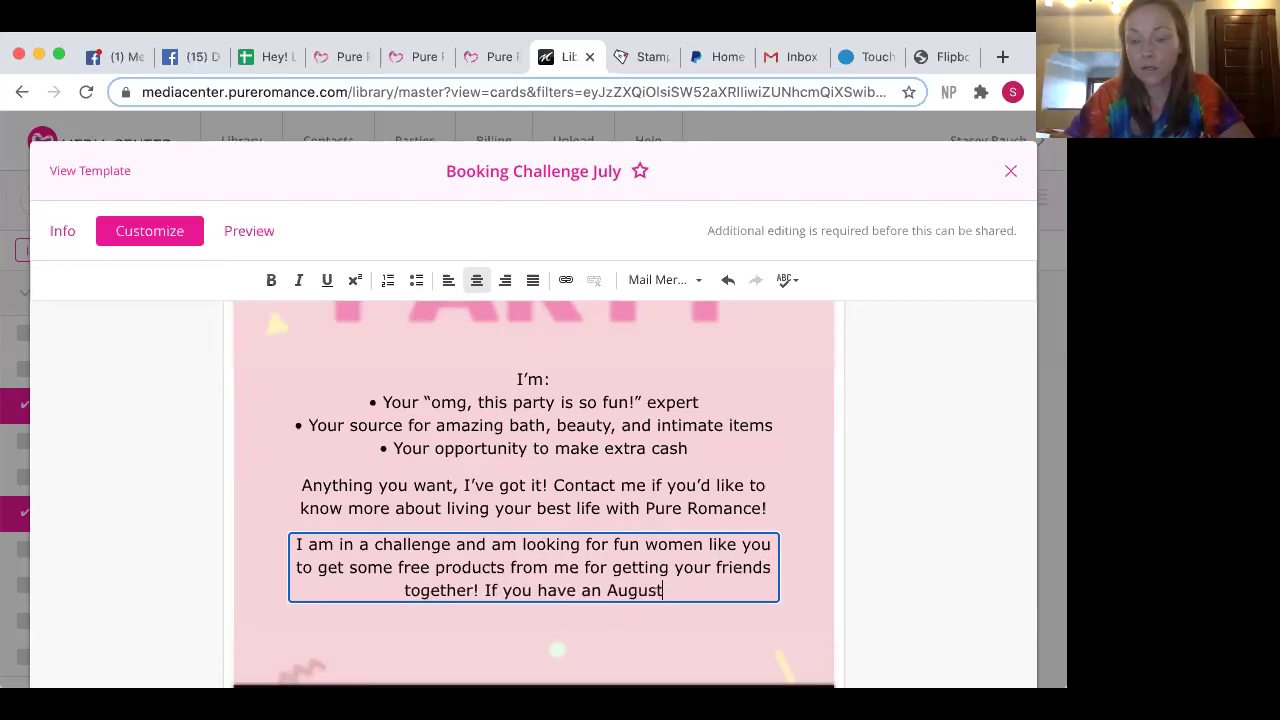
type(" party with m")
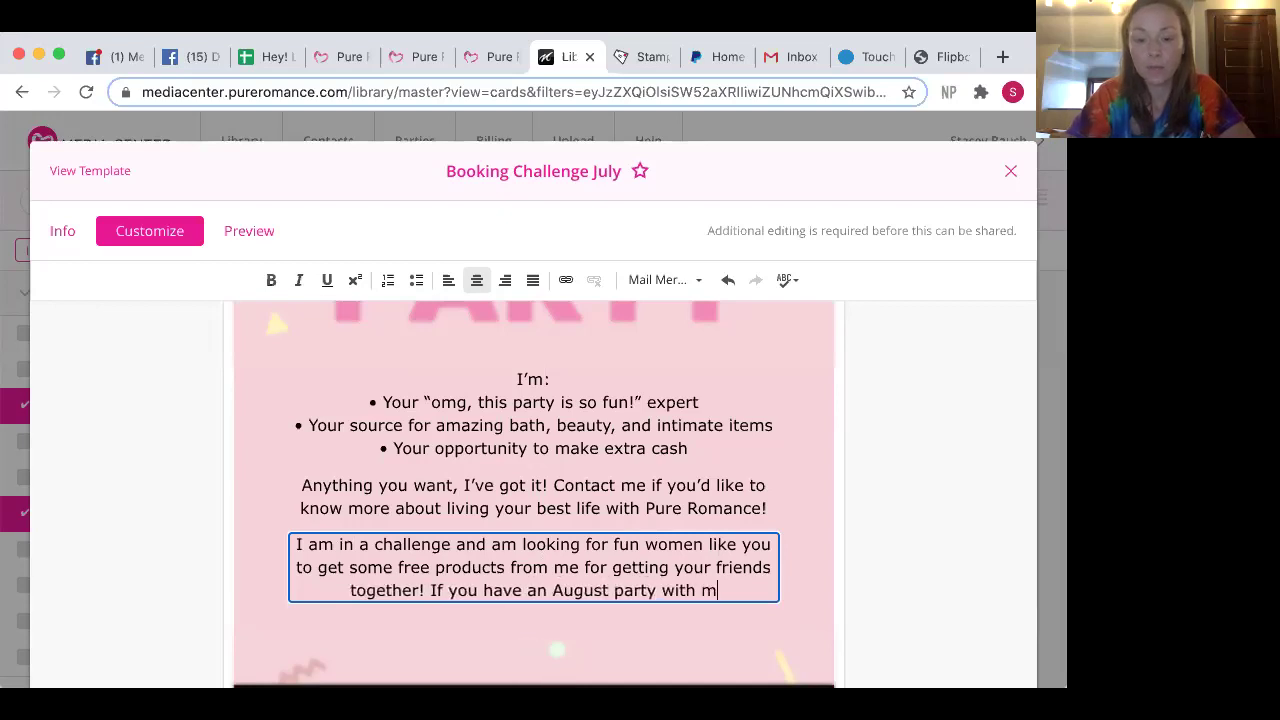
type("e (virt")
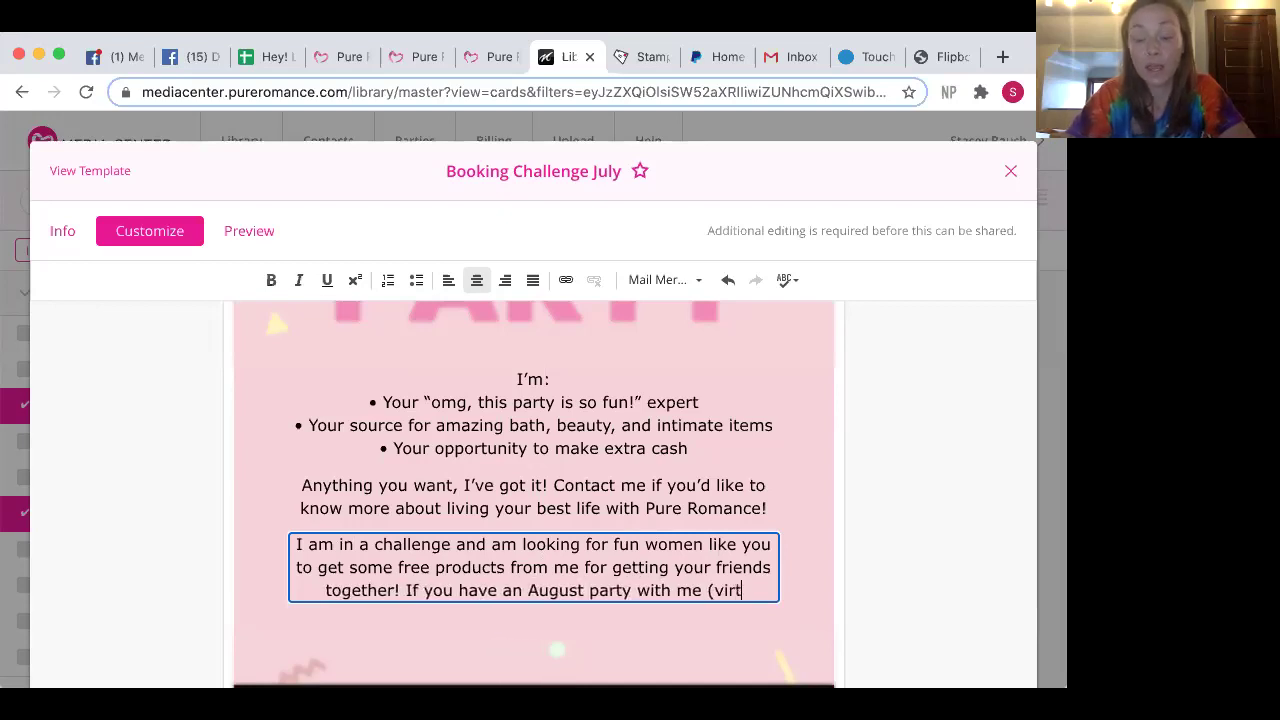
type("ual or in home)")
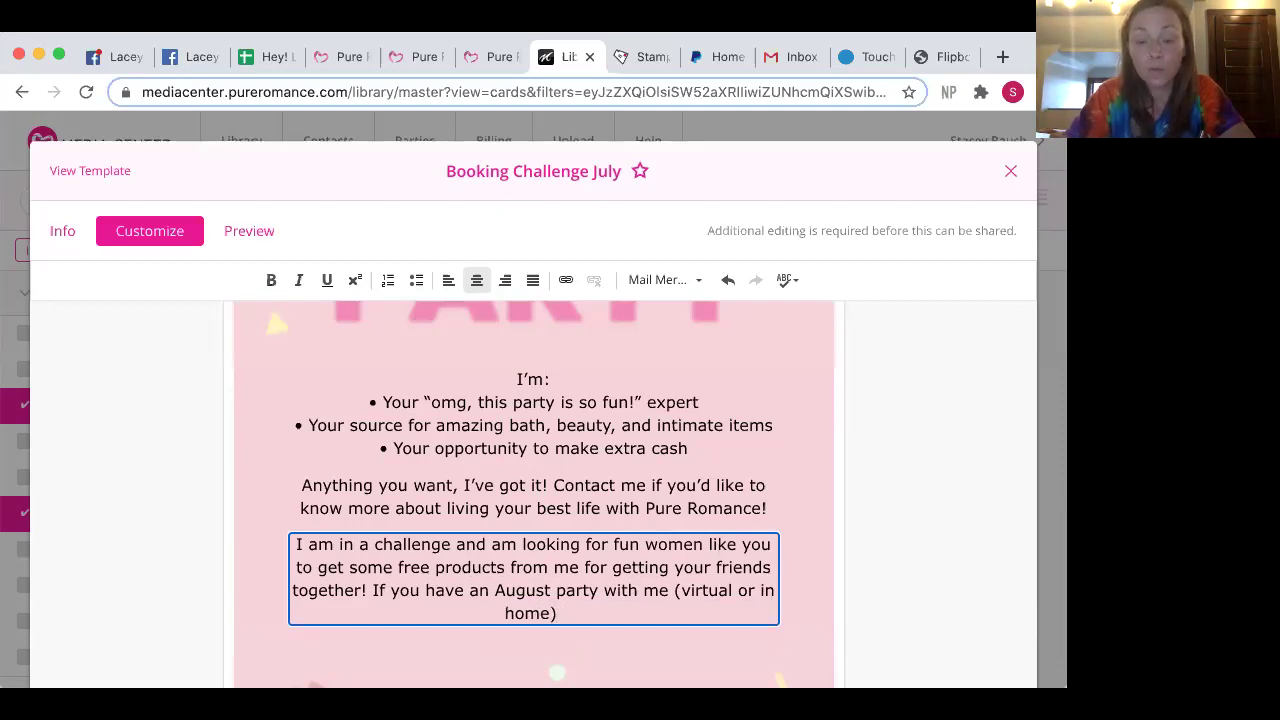
Add "you will get" after "(virtual or in home)" in the custom message, discarding the trial wording "an extra gift".
type("you will")
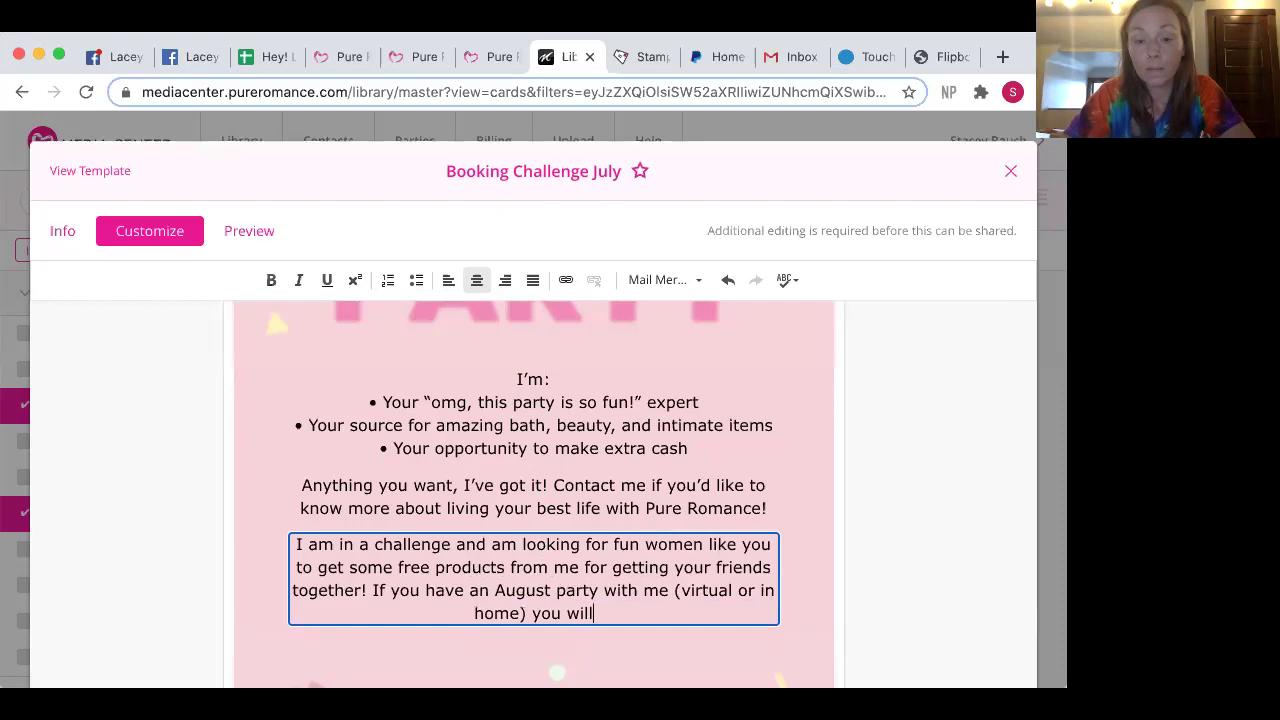
type(" get an extra")
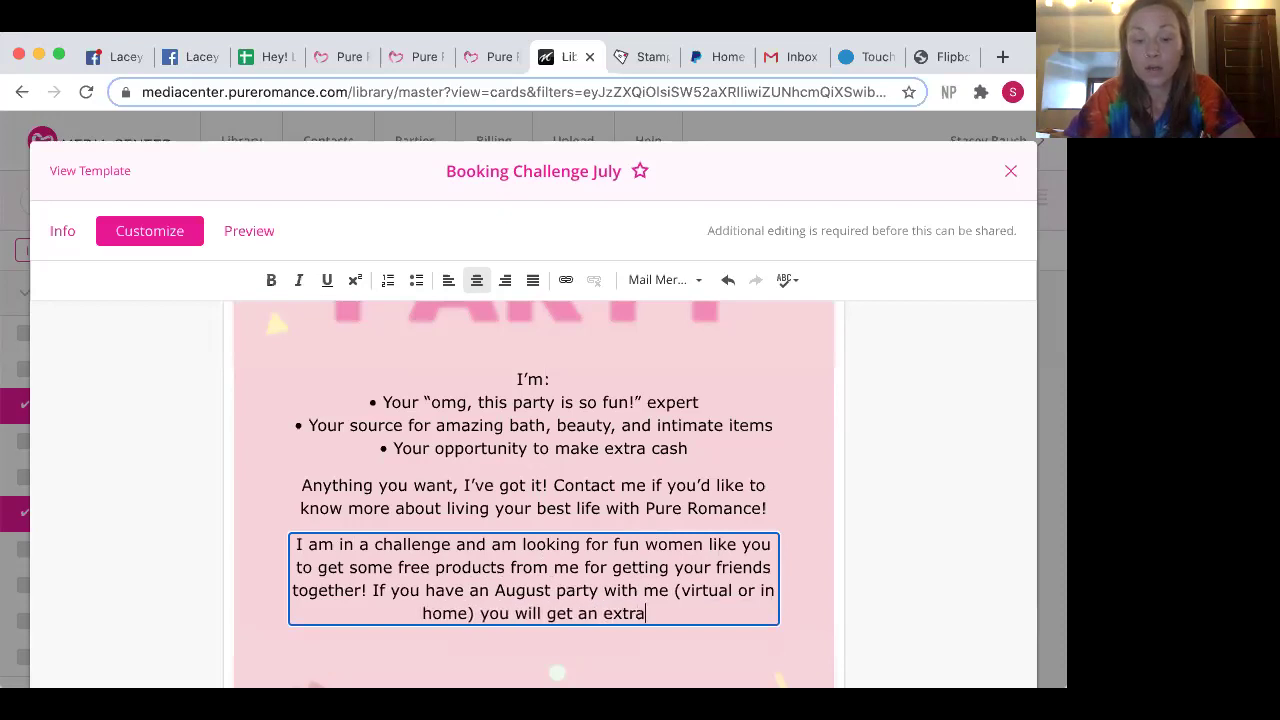
type(" gift")
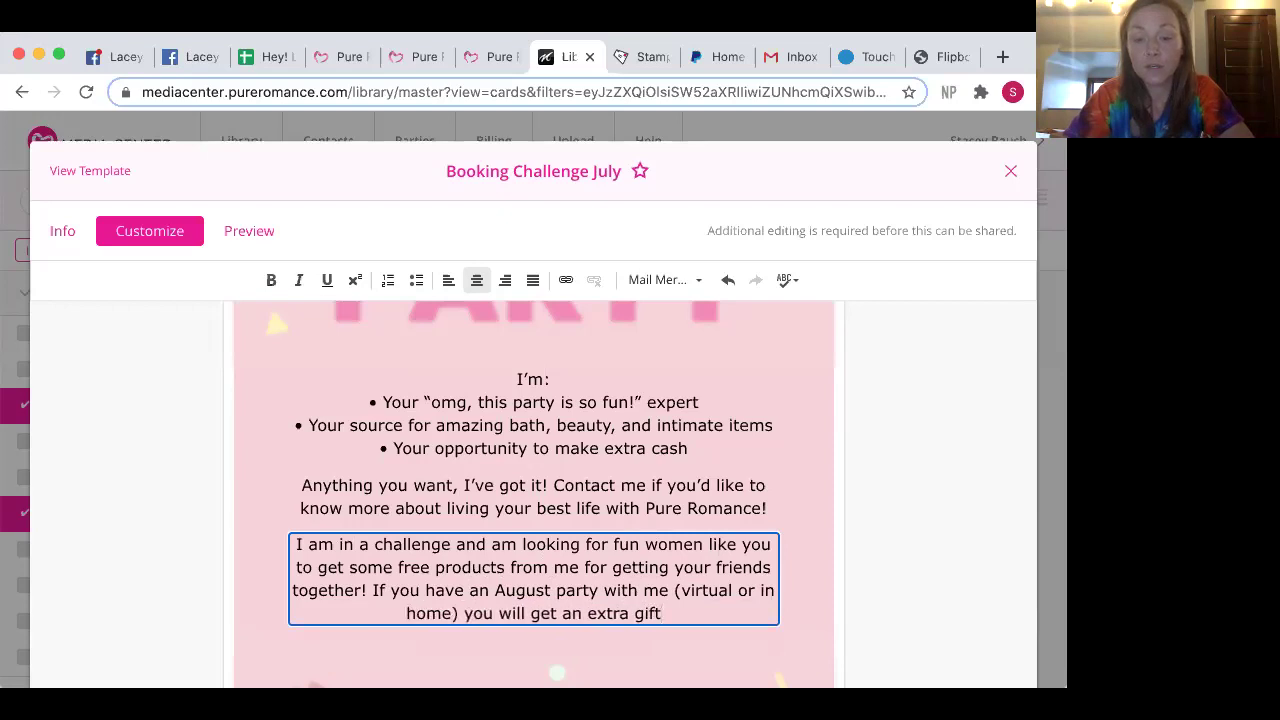
key("BackSpace")
key("BackSpace")
key("BackSpace")
key("BackSpace")
key("BackSpace")
key("BackSpace")
key("BackSpace")
key("BackSpace")
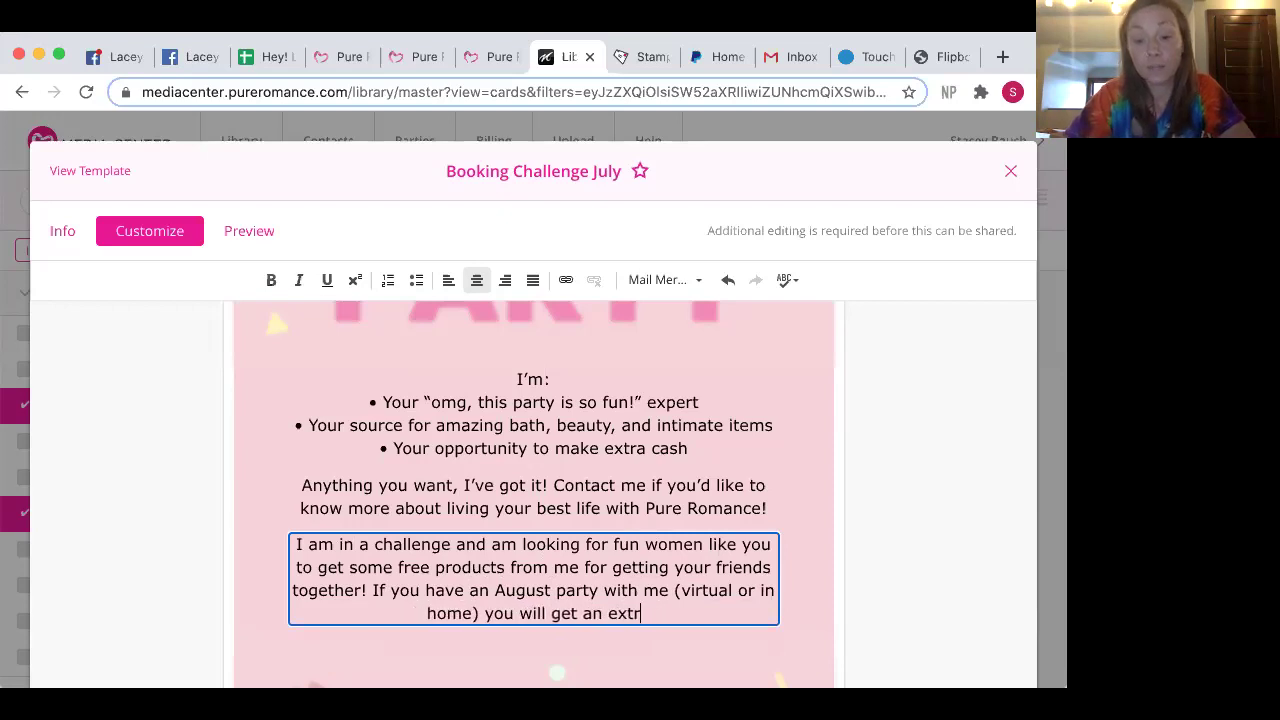
key("BackSpace")
key("BackSpace")
key("BackSpace")
key("BackSpace")
key("BackSpace")
key("BackSpace")
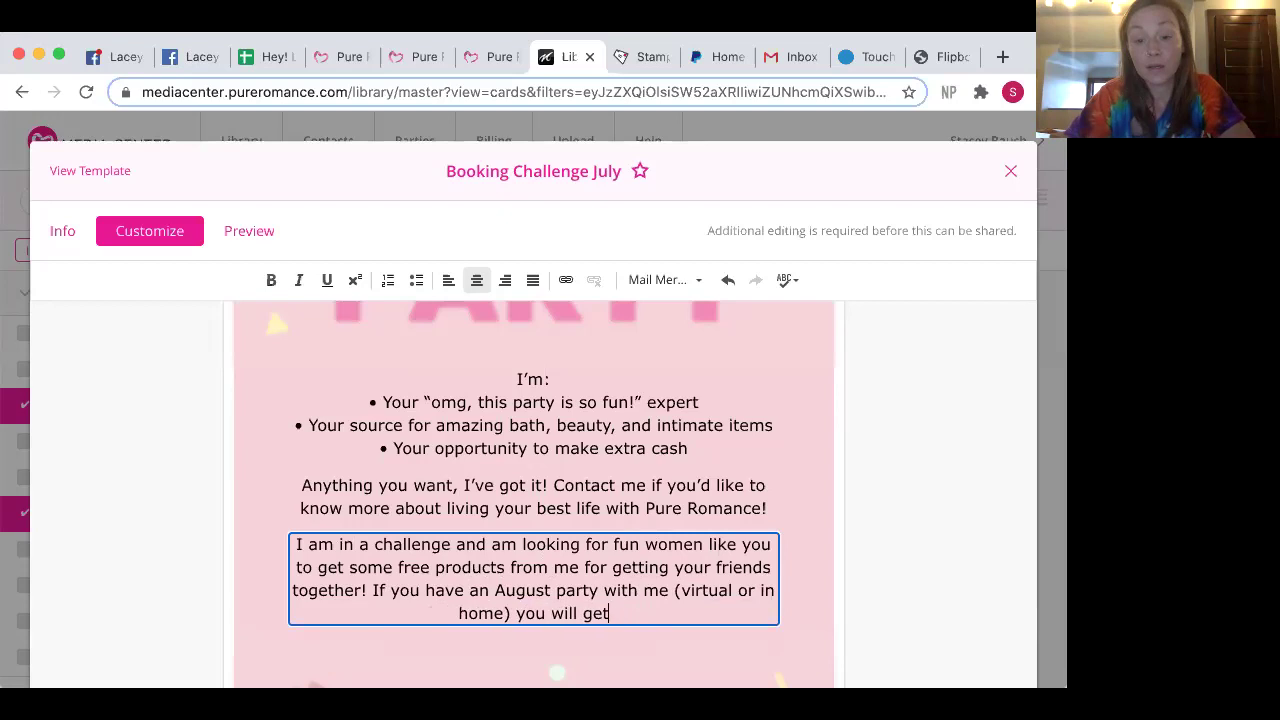
Continue the custom message after "you will get" with "our new scent of Coochy", capitalizing the product name.
type("our new")
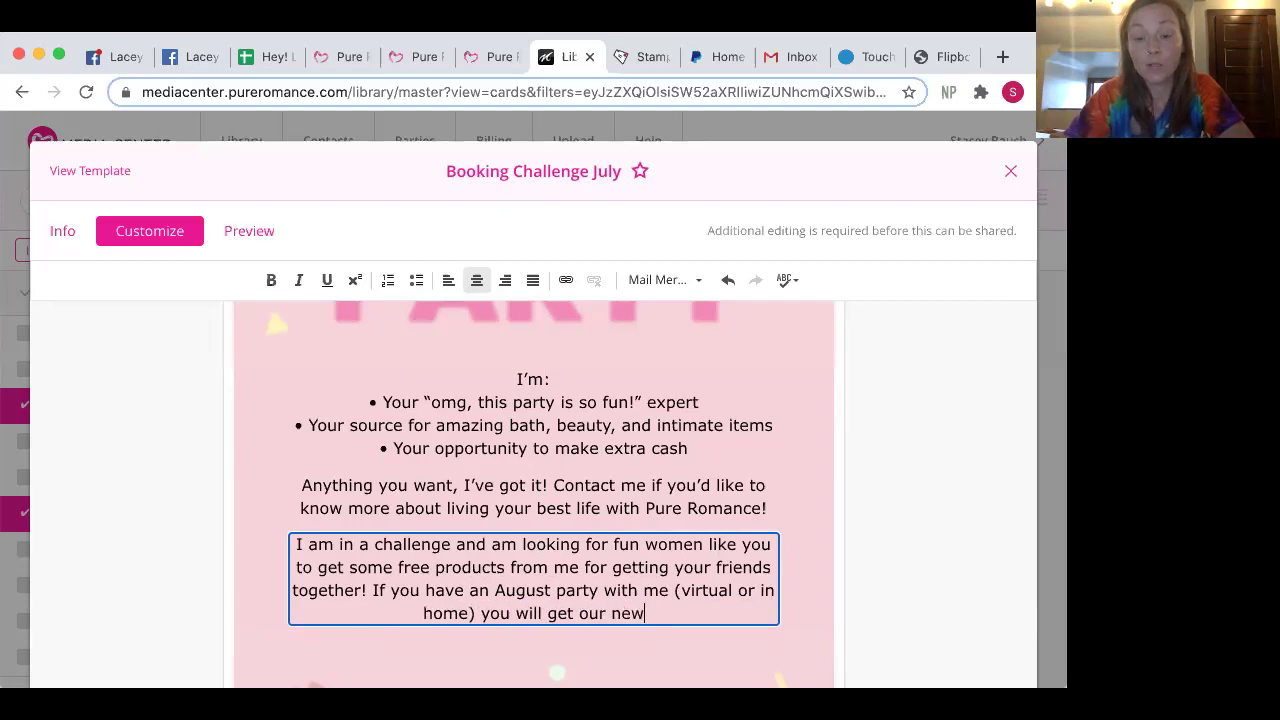
type(" scent of coochy")
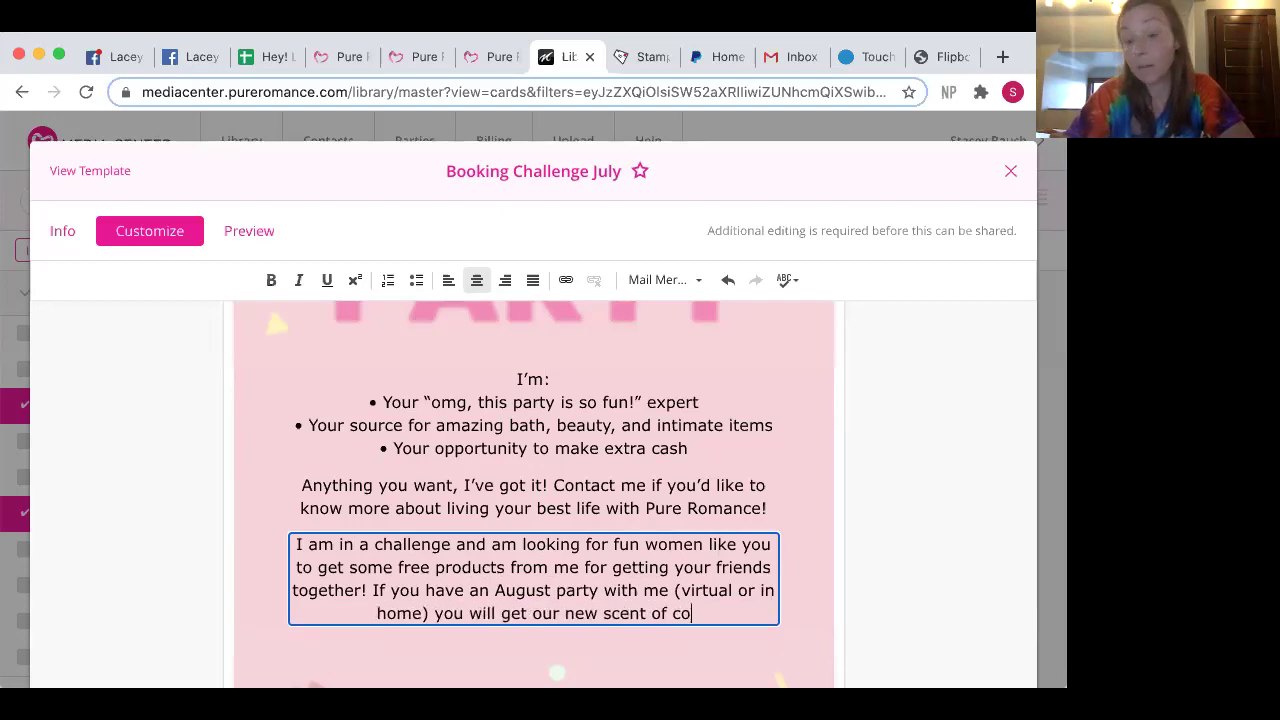
key("BackSpace")
key("BackSpace")
key("BackSpace")
key("BackSpace")
key("BackSpace")
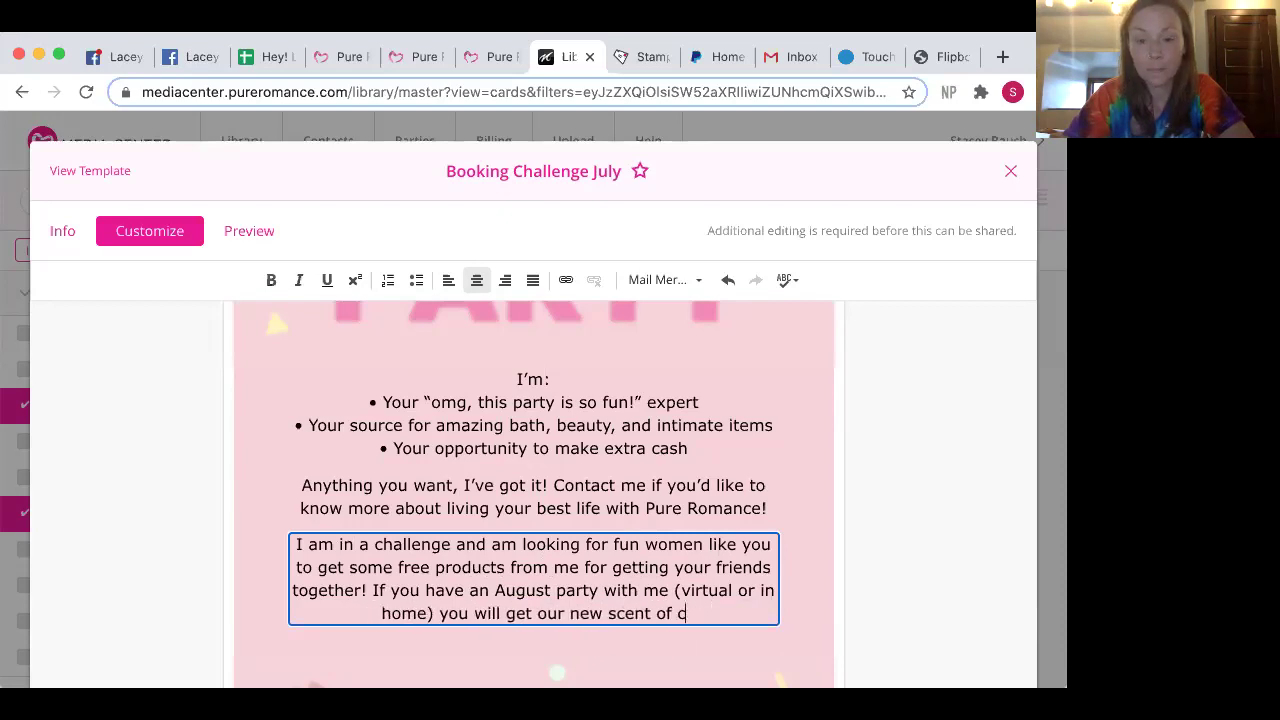
key("BackSpace")
type("Co")
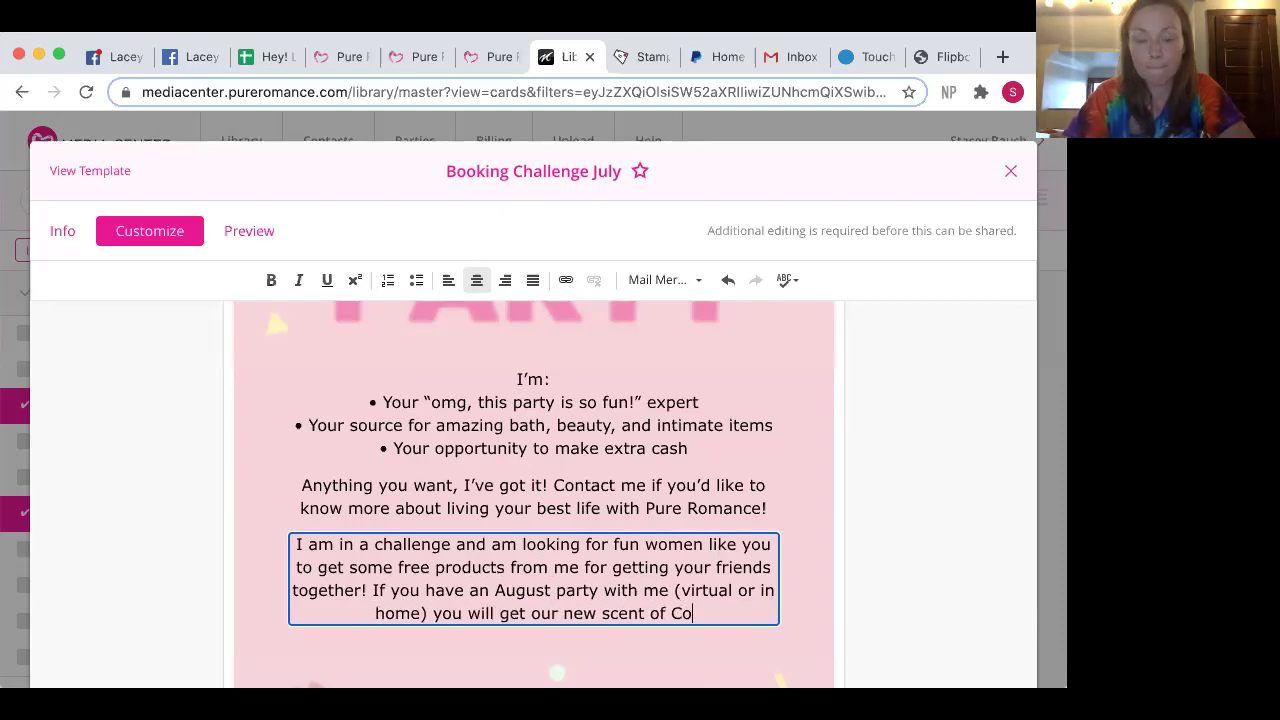
type("ochy")
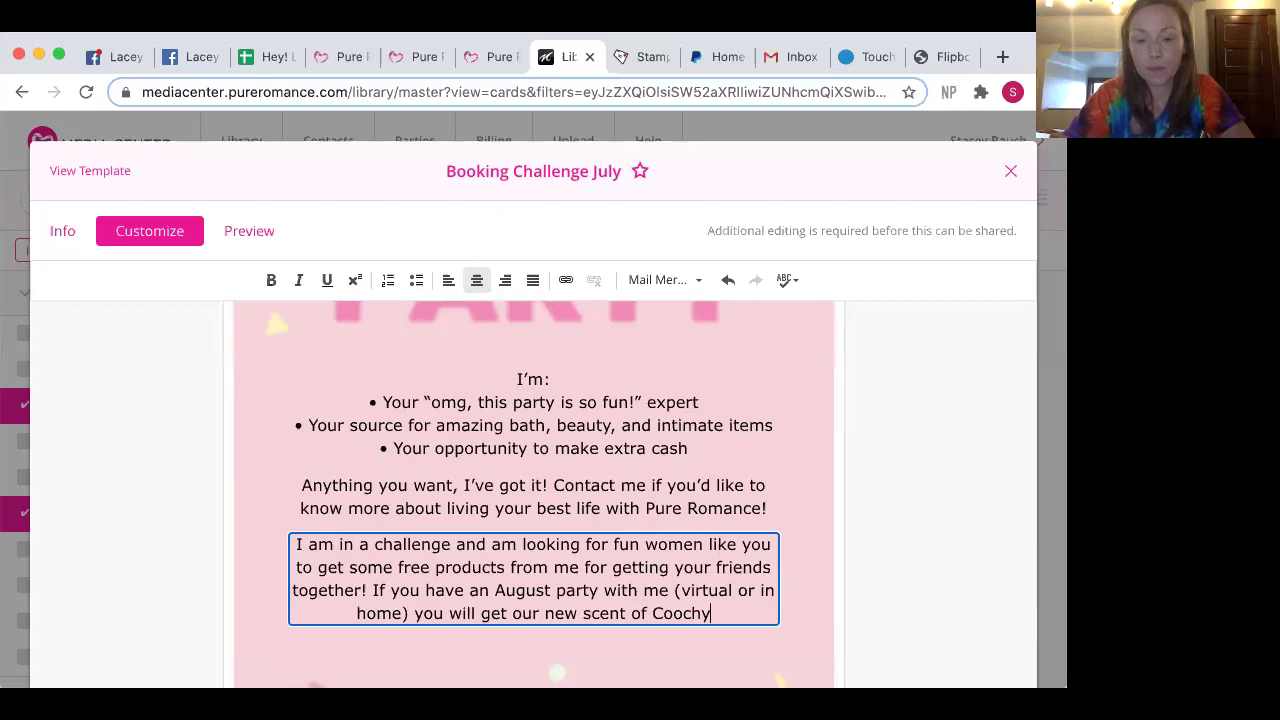
type(" just for h")
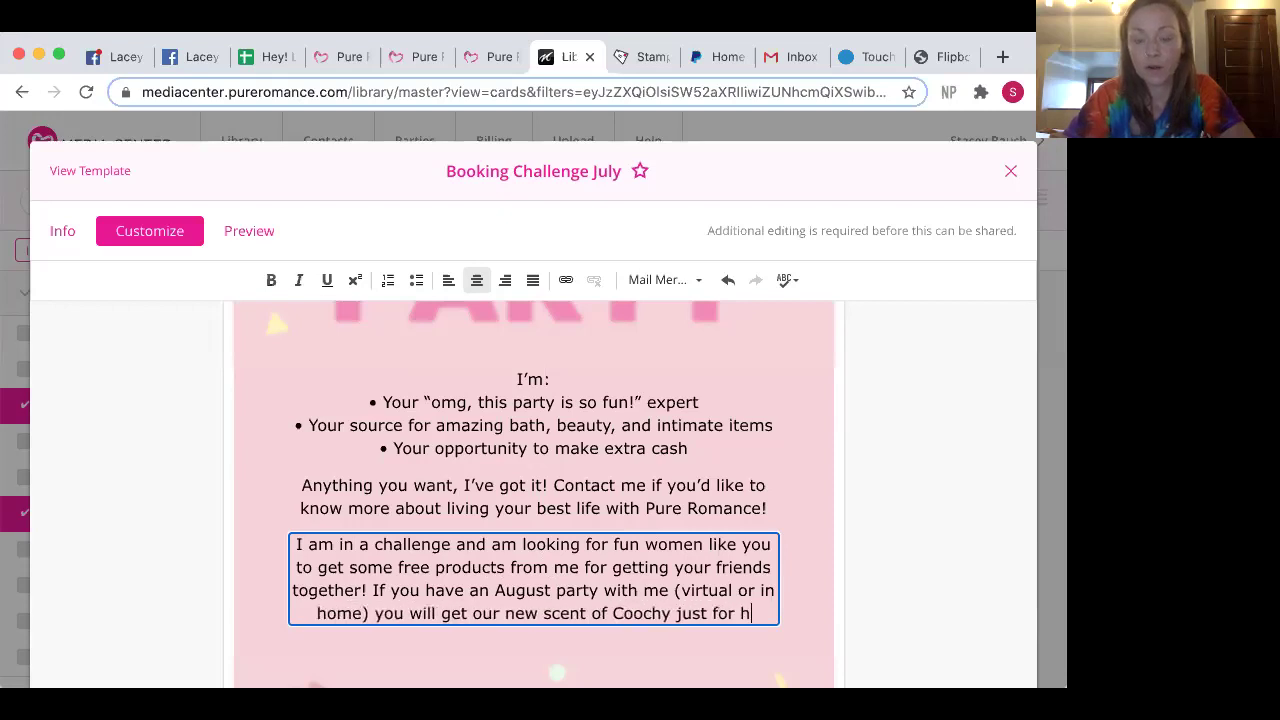
type("avin")
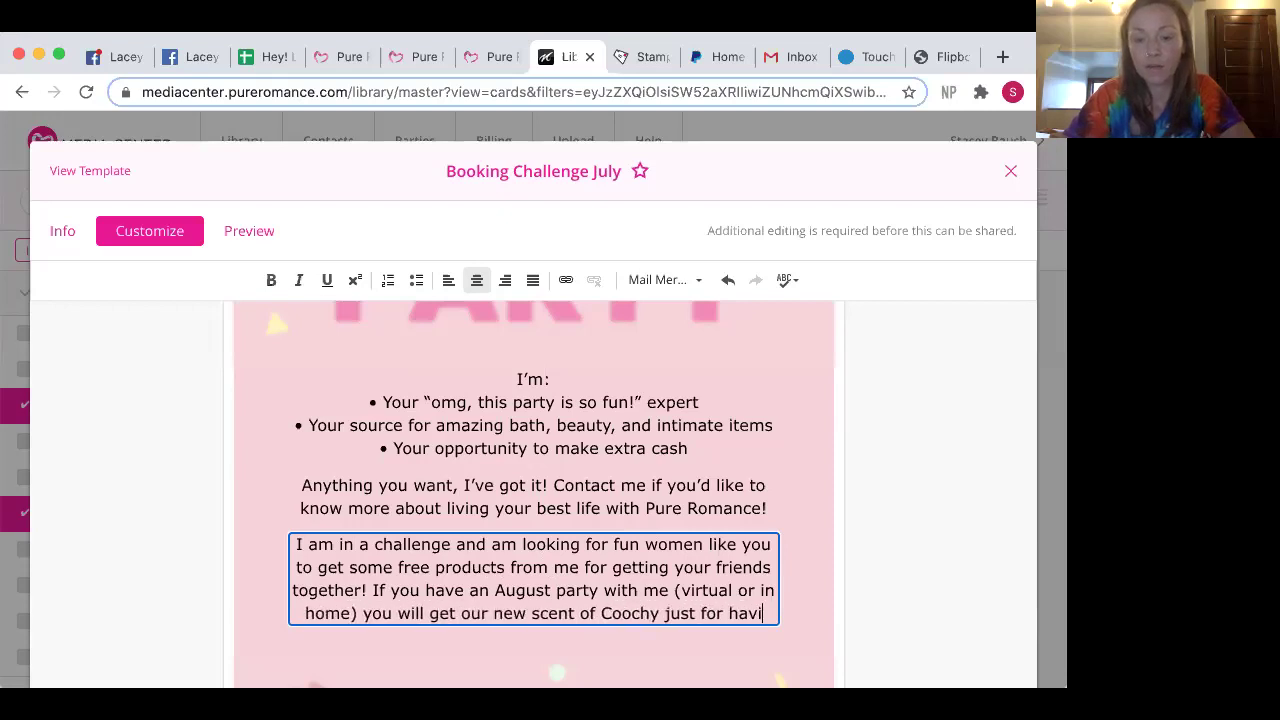
key("BackSpace")
key("BackSpace")
key("BackSpace")
key("BackSpace")
key("BackSpace")
key("BackSpace")
key("BackSpace")
key("BackSpace")
key("BackSpace")
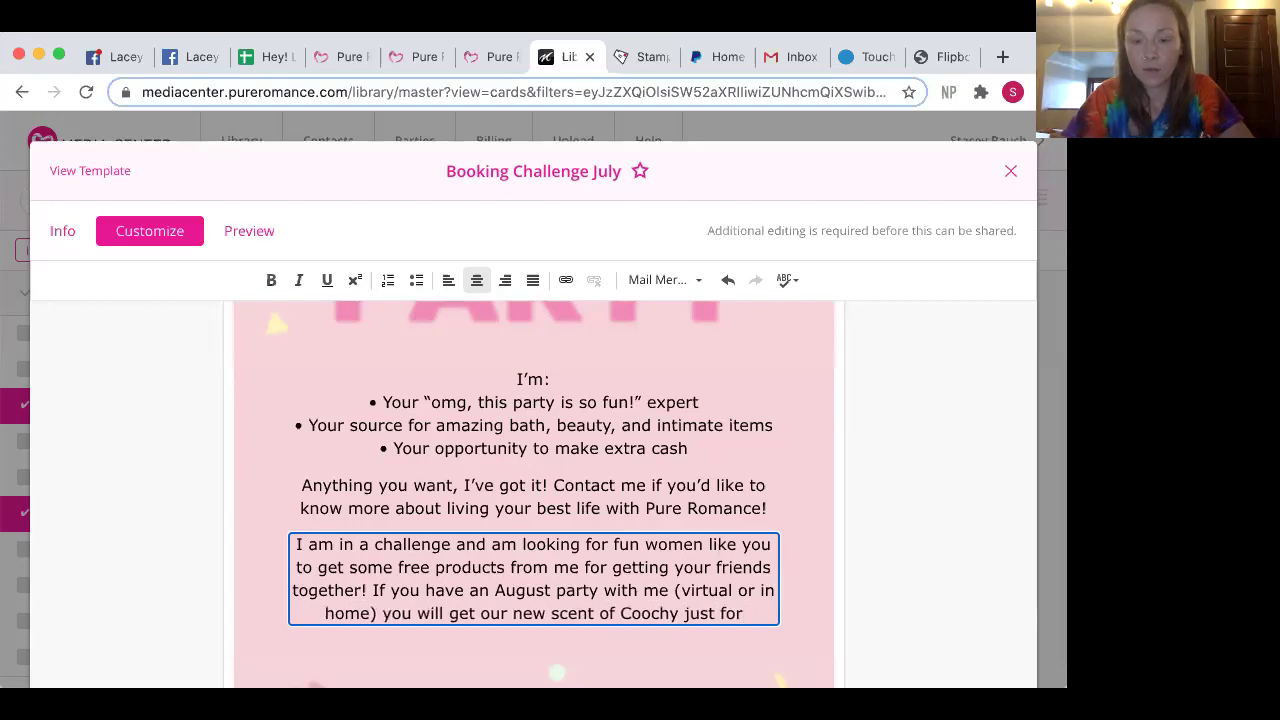
key("BackSpace")
key("BackSpace")
key("BackSpace")
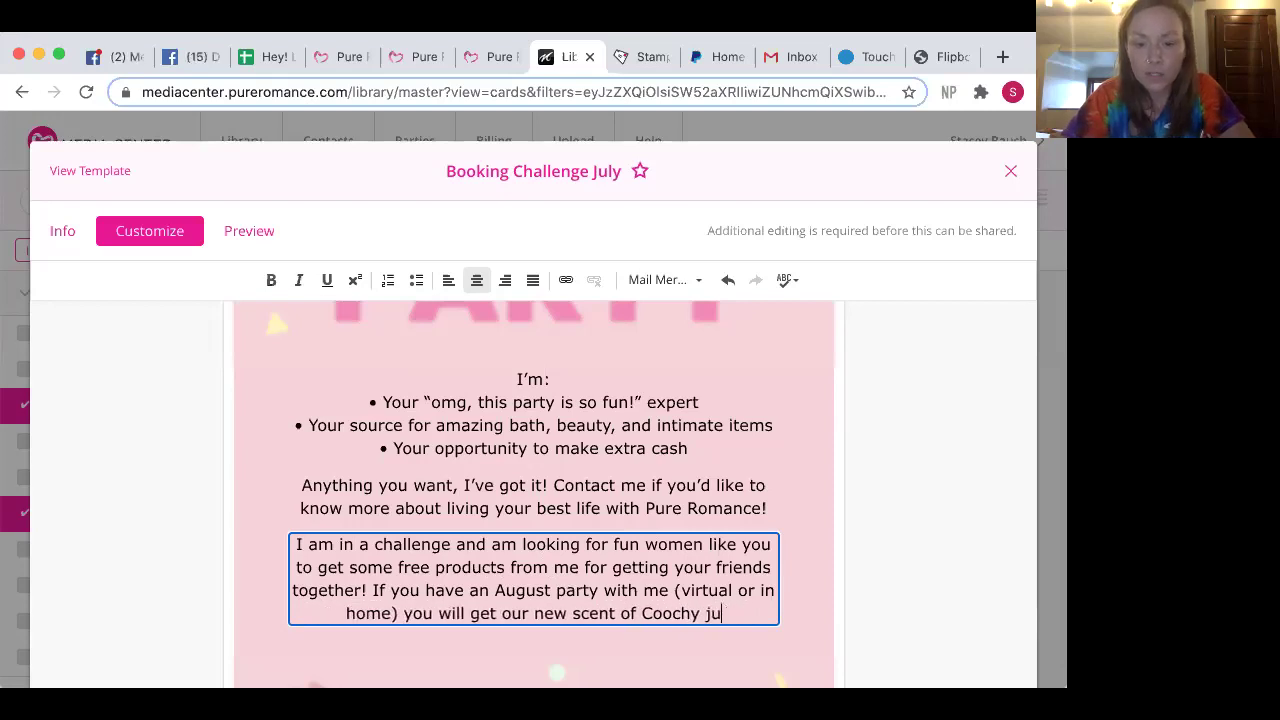
key("BackSpace")
key("BackSpace")
Complete the sentence about the new scent with "in addition to all of my other hostess perks!".
type("in addition to ")
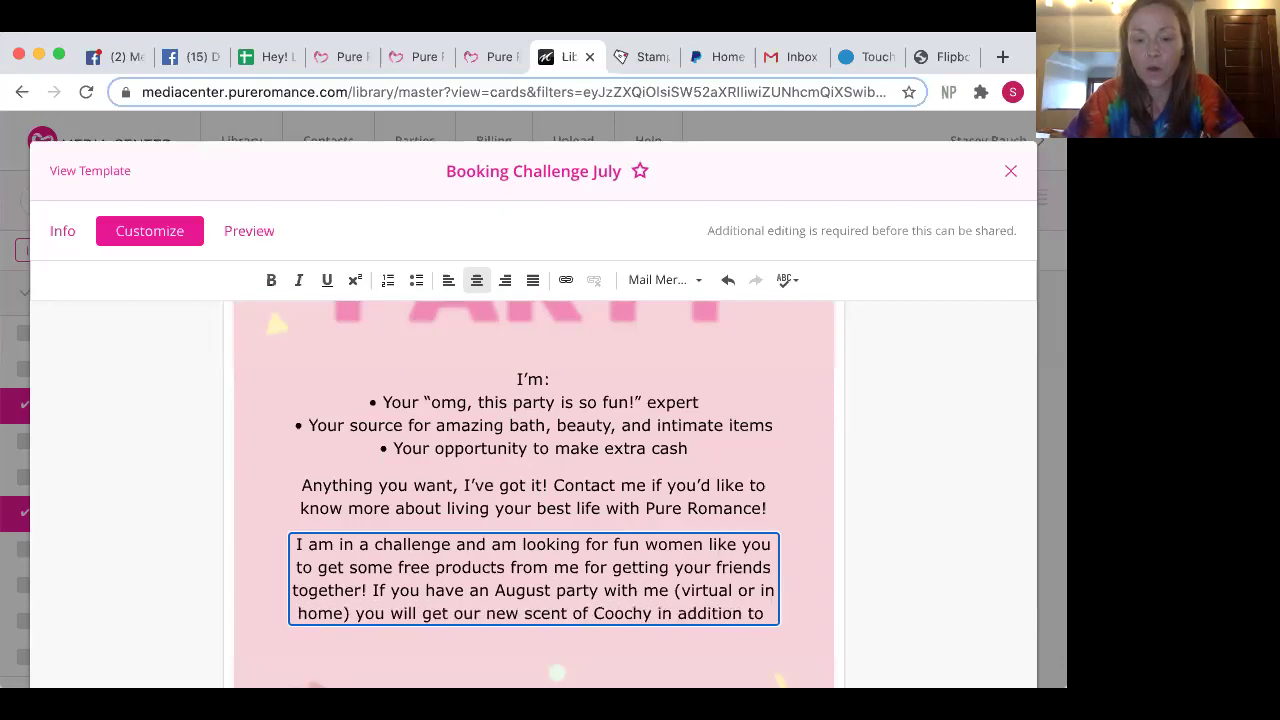
type("all of my oth")
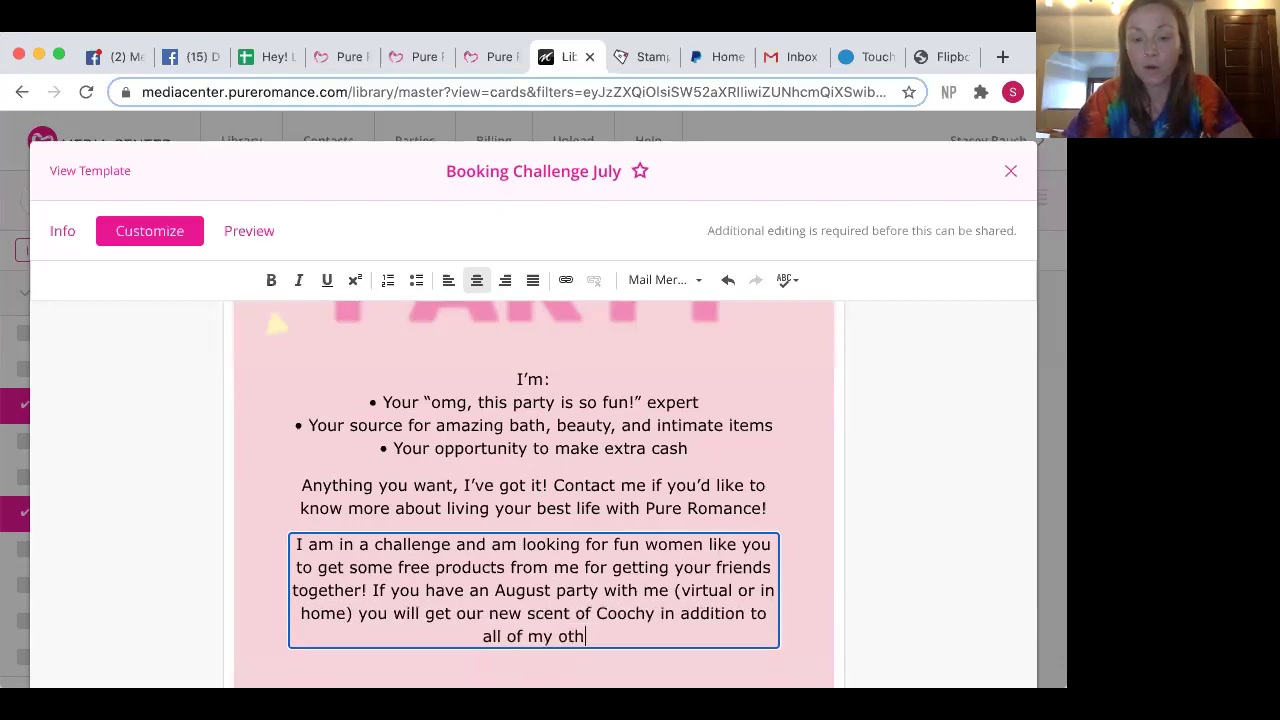
type("er hostess ")
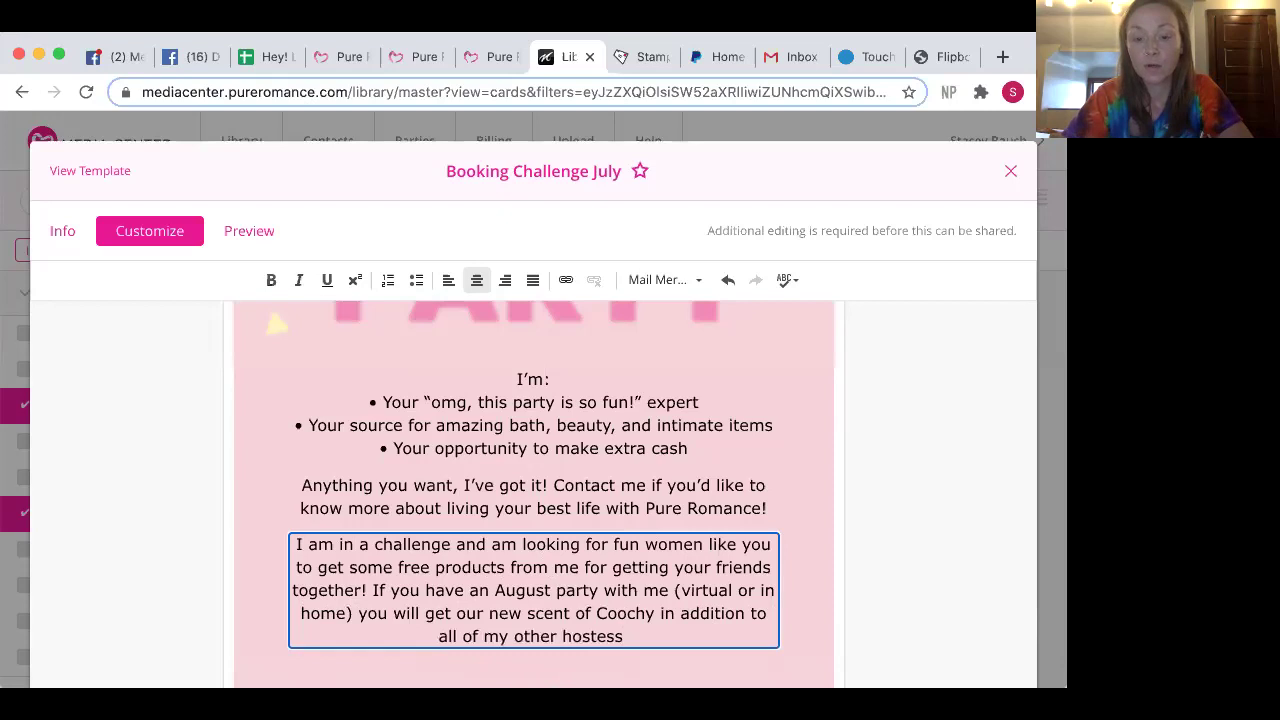
type("perks!")
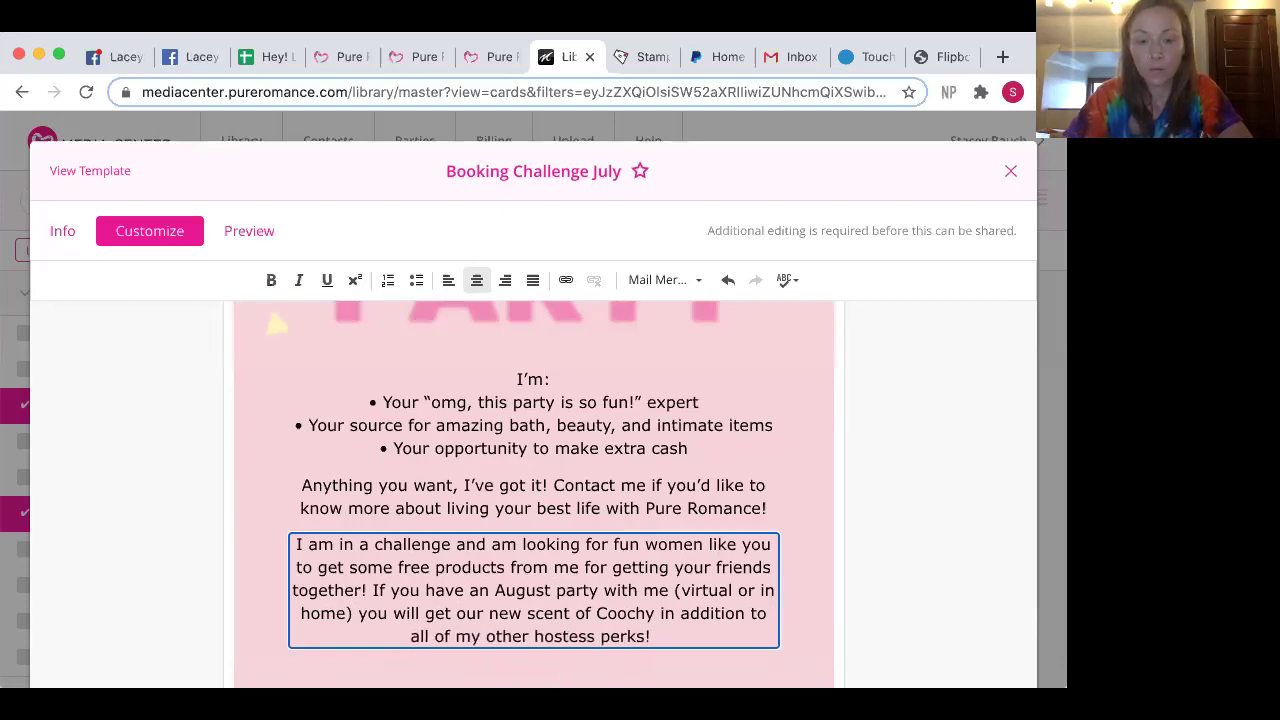
Add the question "Would you like to see my open dates?" after the hostess perks sentence.
type(" Would you l")
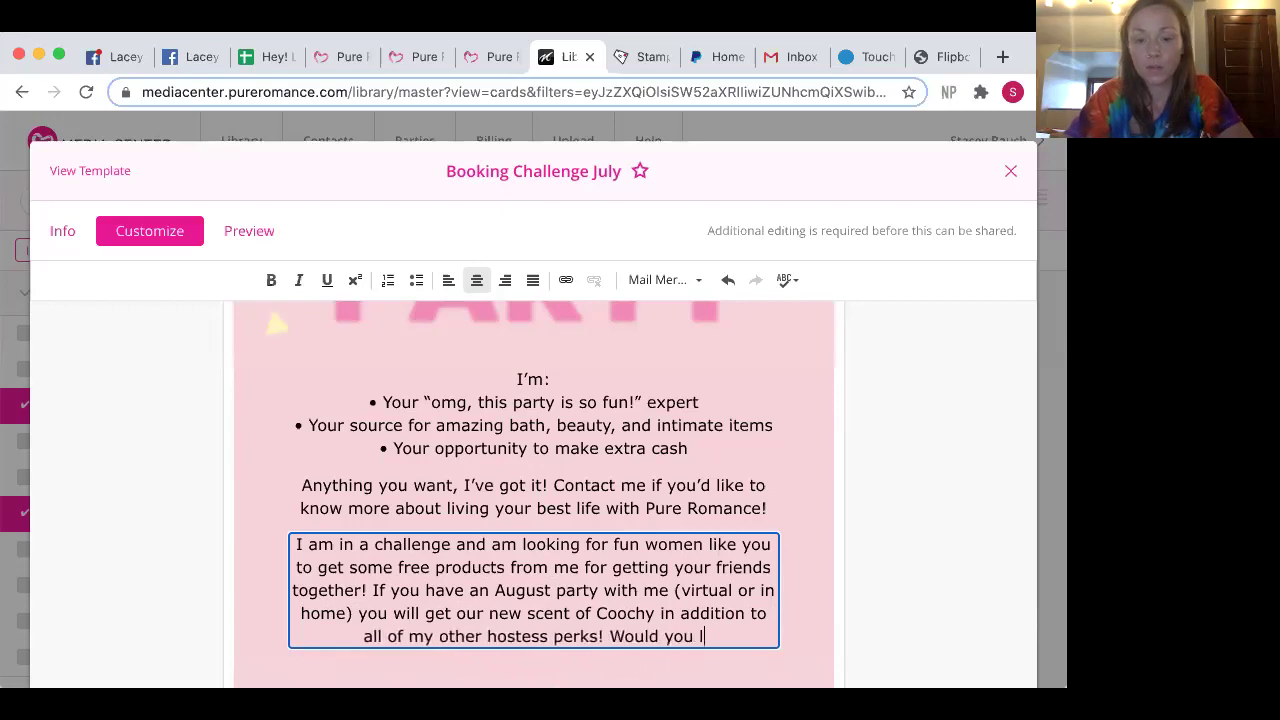
type("ike to see my open")
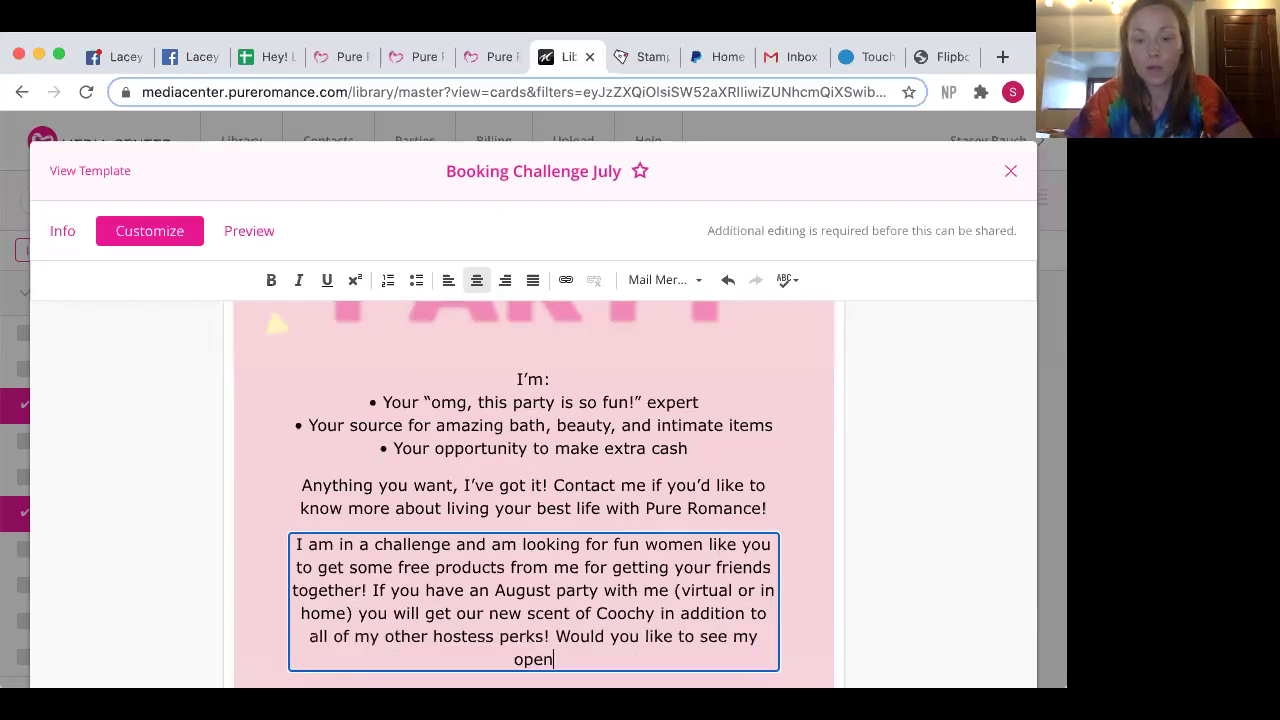
type(" dates?")
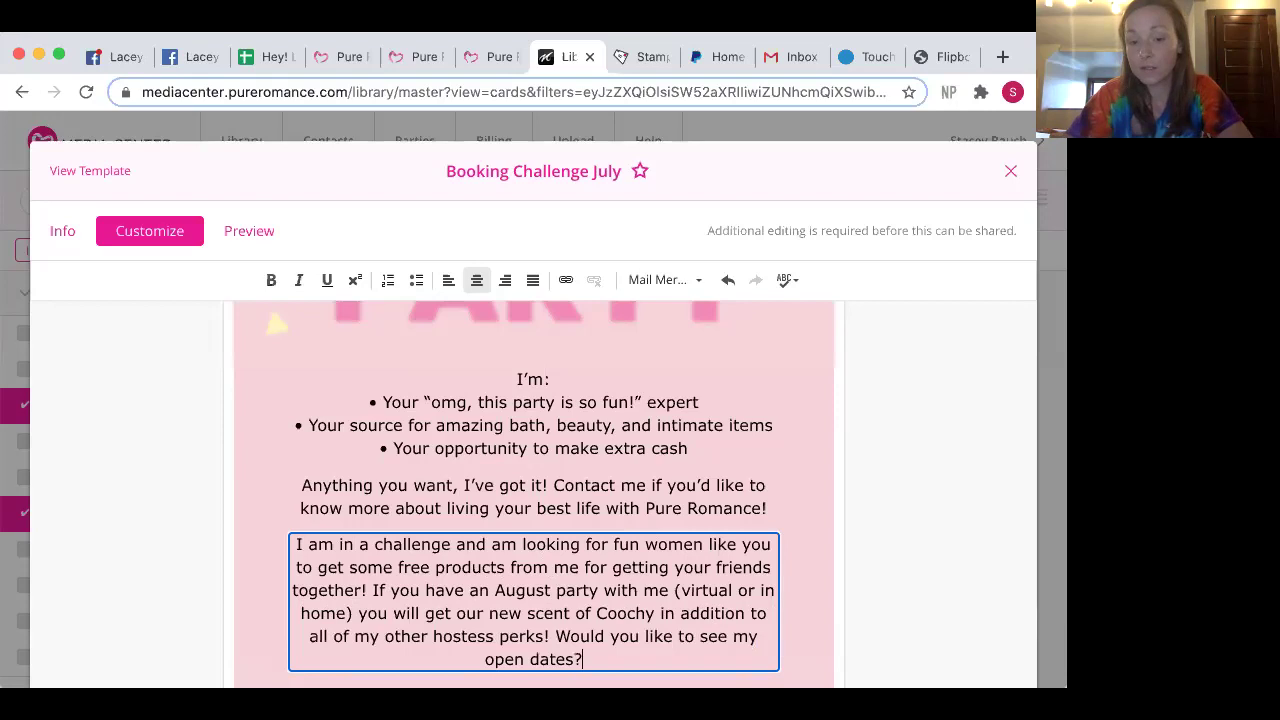
Add a separate closing line below the custom message reading "REPLY TO THIS EMAIL xo".
key("Return")
type("REPL")
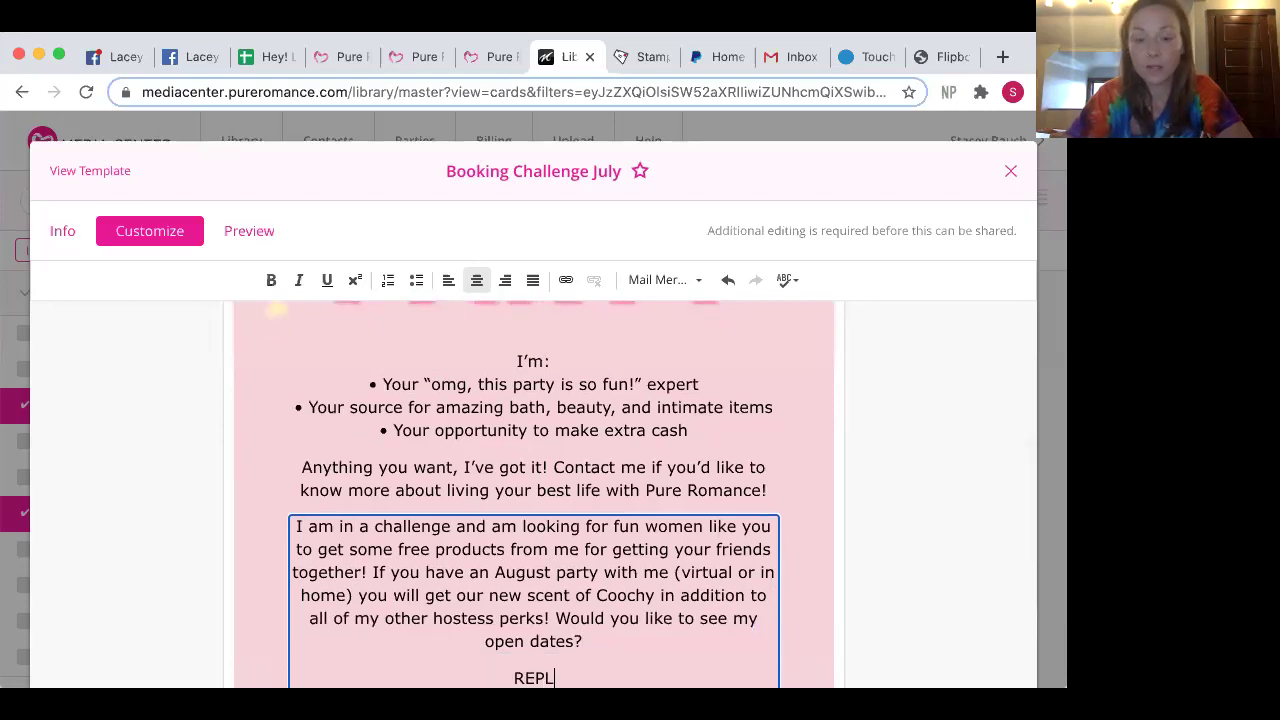
type("Y TO THIS EMAIL")
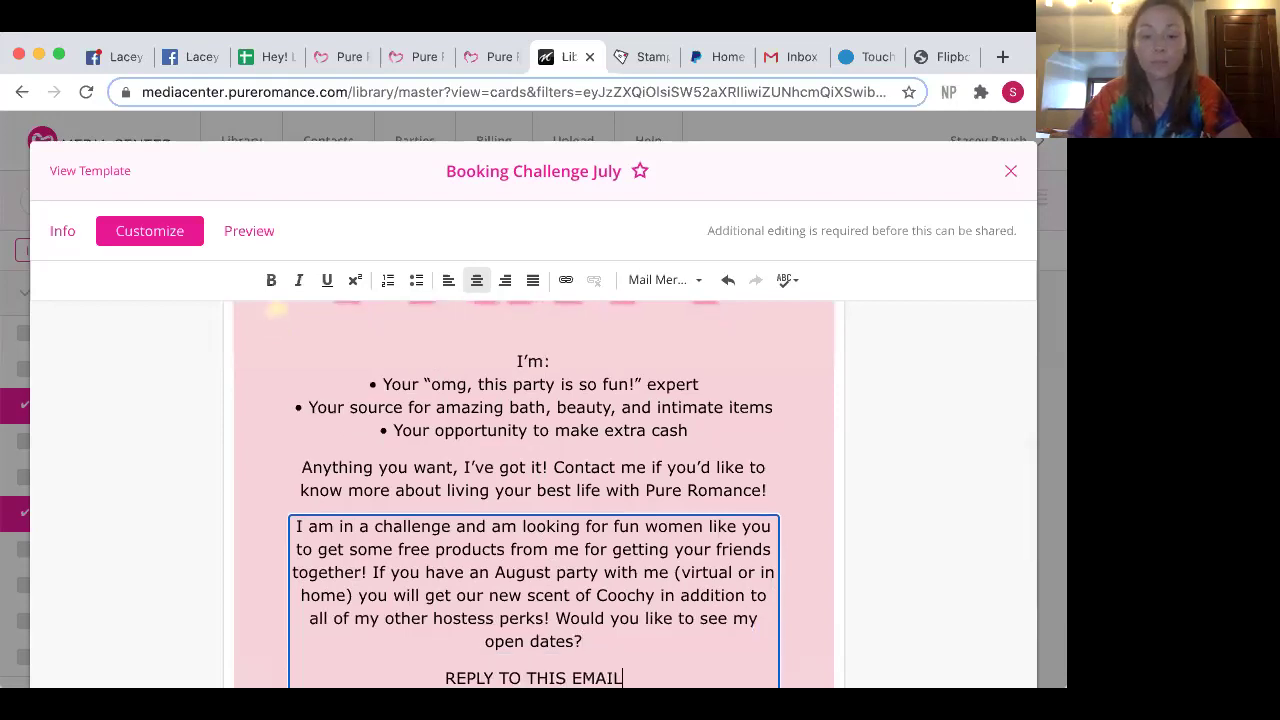
type(" to")
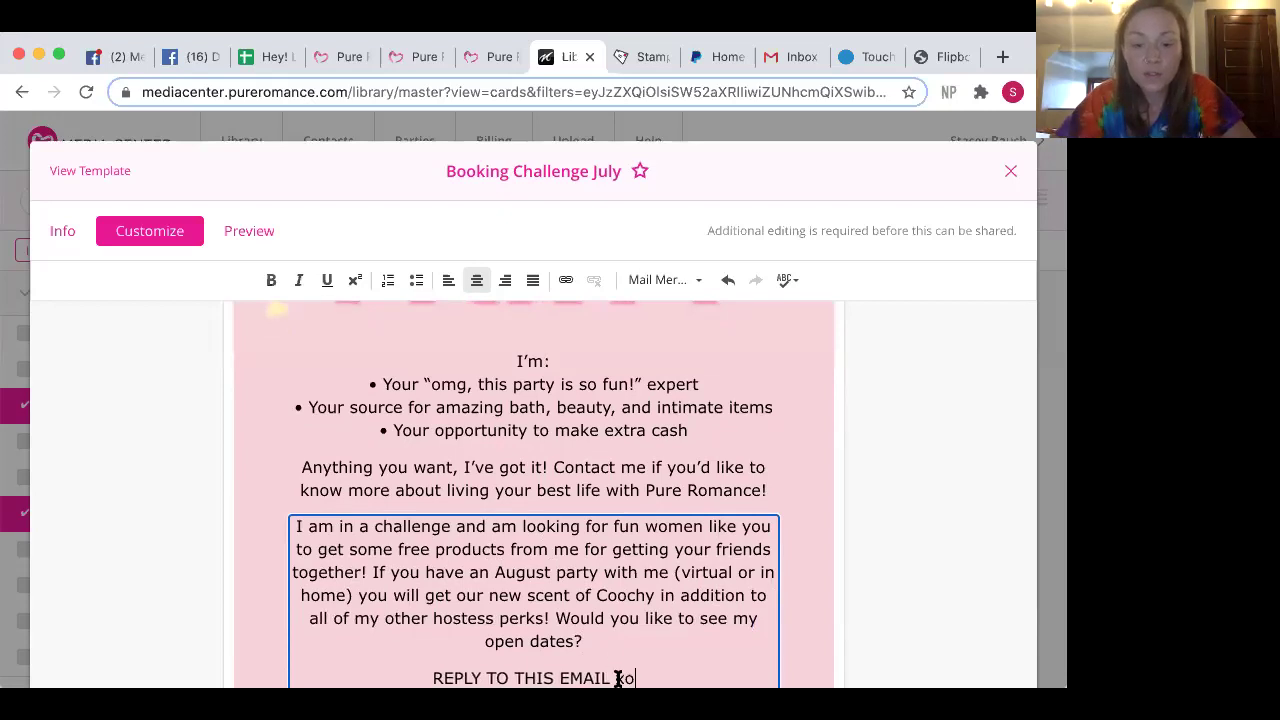
Make the words "REPLY TO THIS EMAIL" in the closing line bold, leaving out "xo".
key("ctrl+shift+Left")
scroll(434, 670, "down", 2)
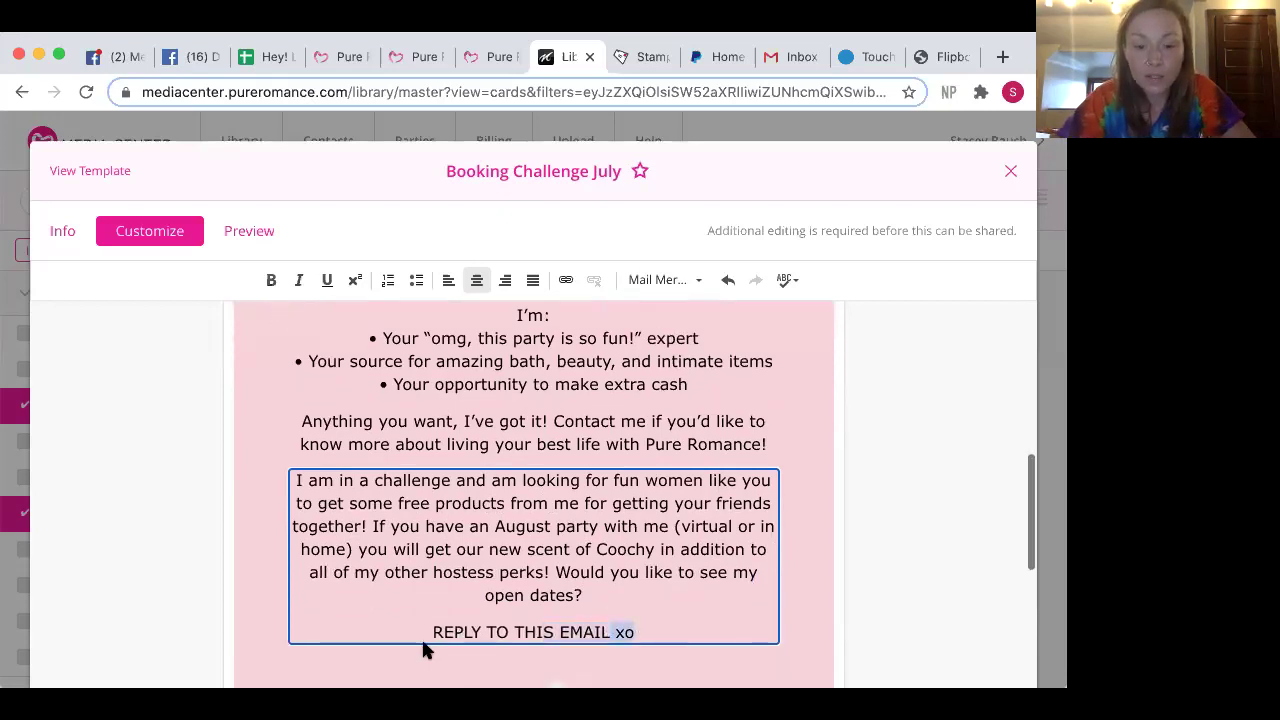
left_click(429, 583, "shift")
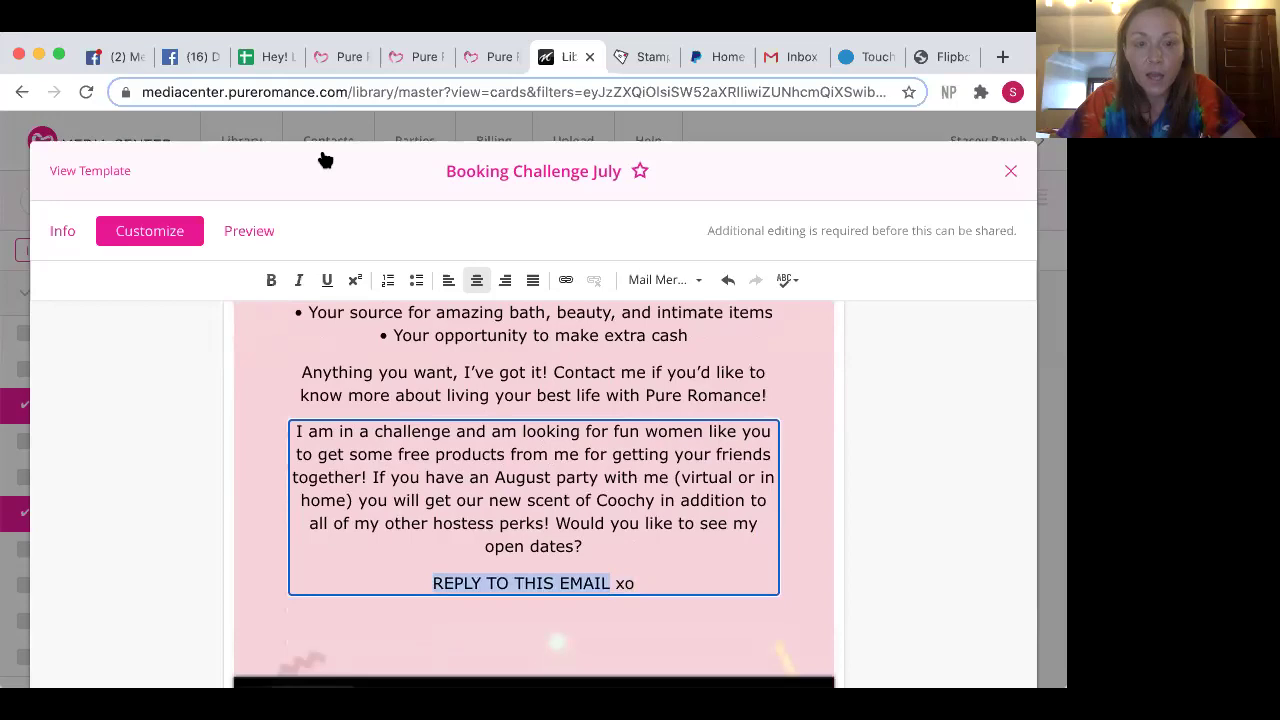
left_click(271, 282)
Make the product name "Coochy" in the custom message bold.
left_click(584, 499)
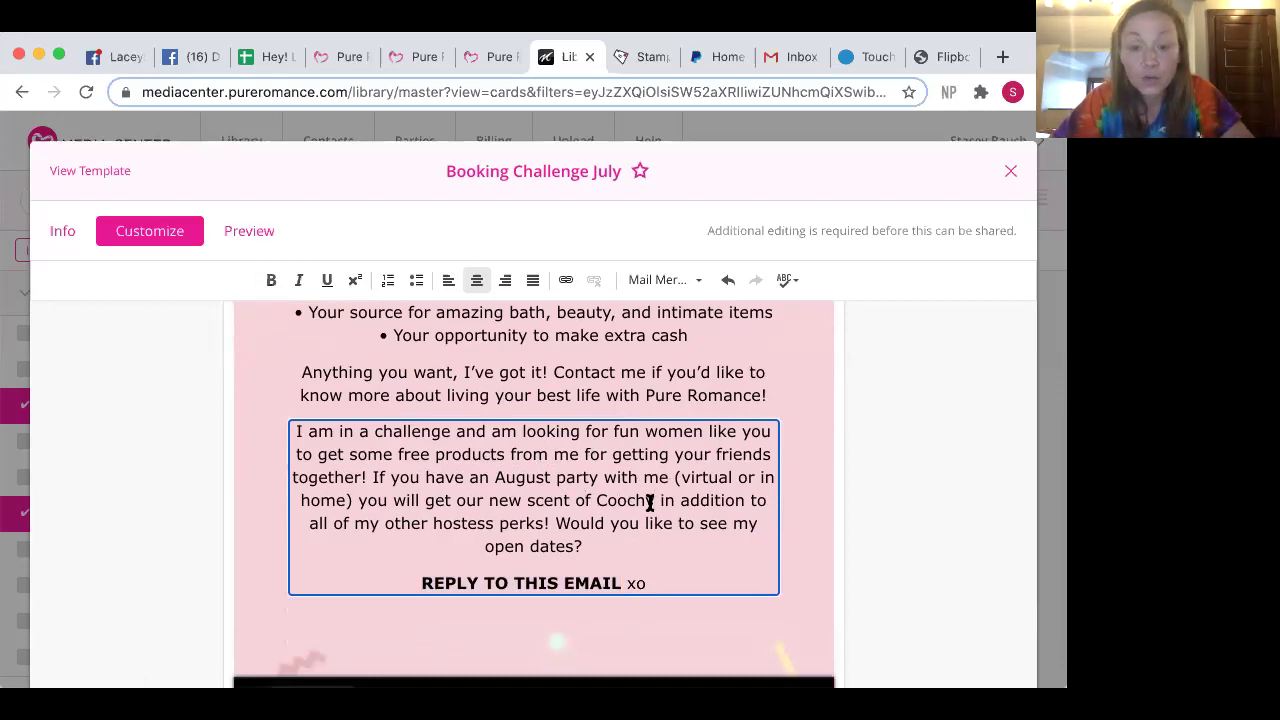
double_click(598, 500)
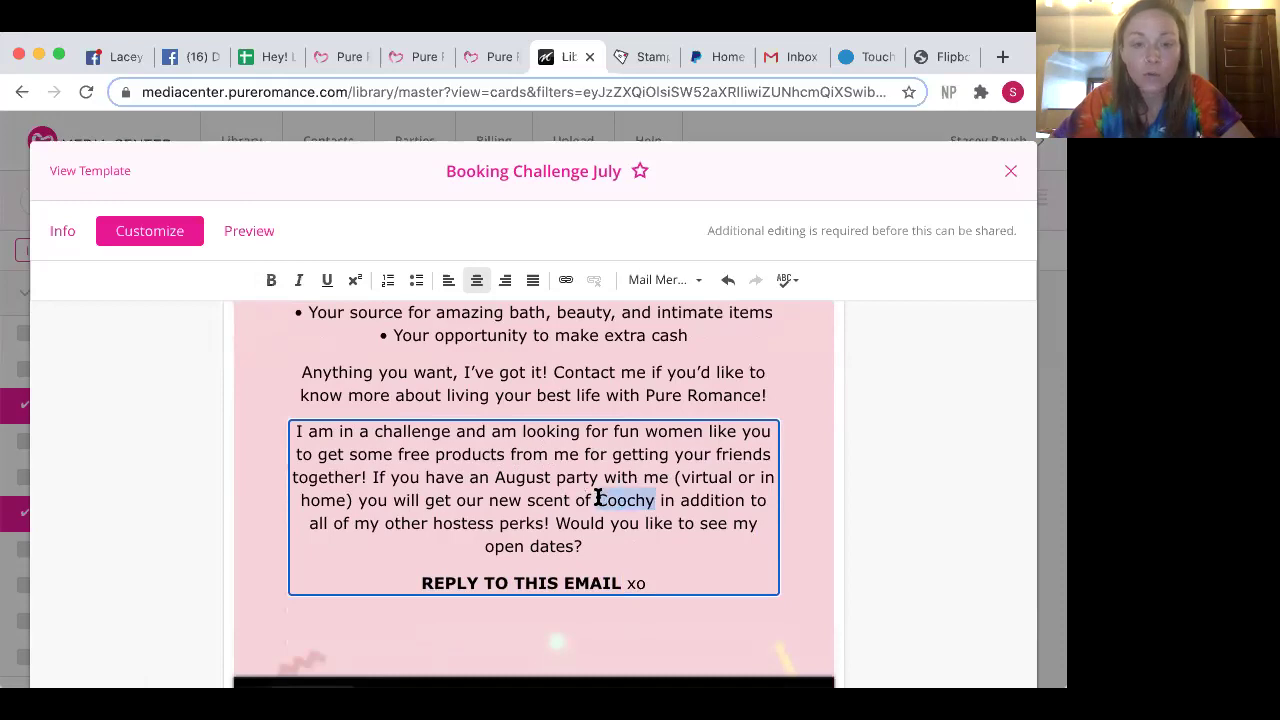
left_click(271, 280)
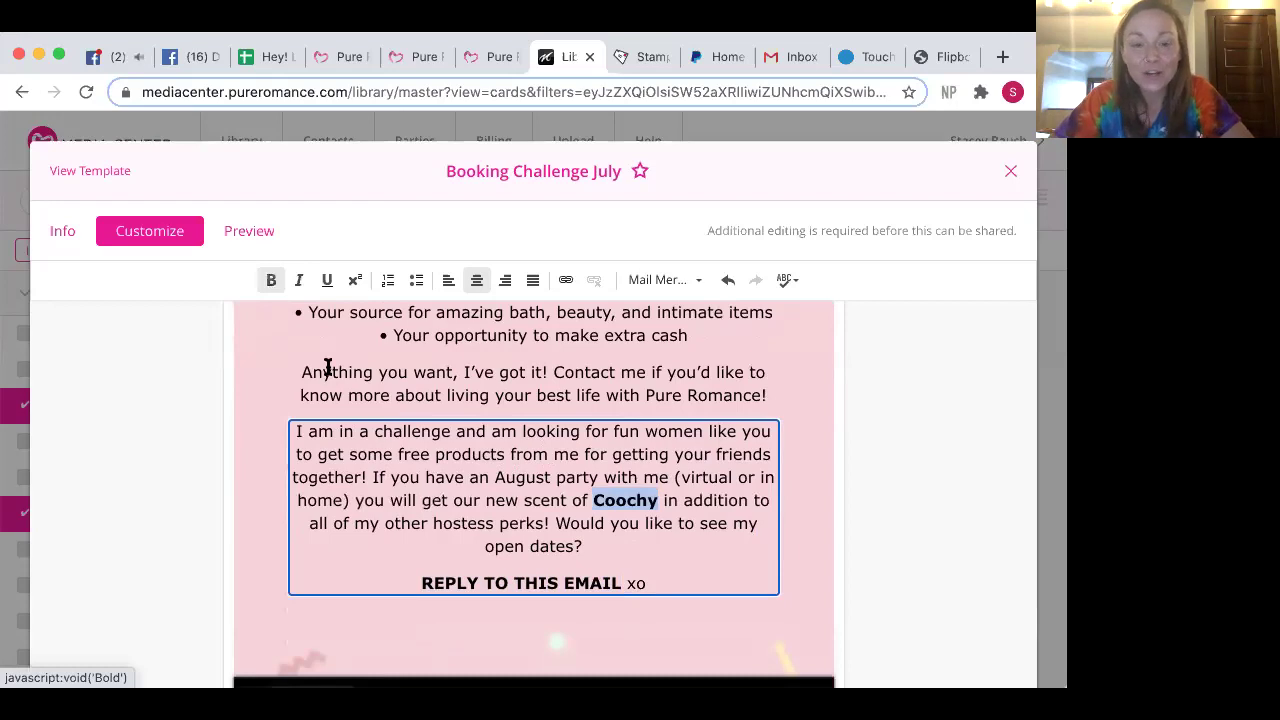
Check the custom message in the editor and in the eCard preview, and return to the campaign editor.
left_click(497, 473)
scroll(497, 473, "up", 3)
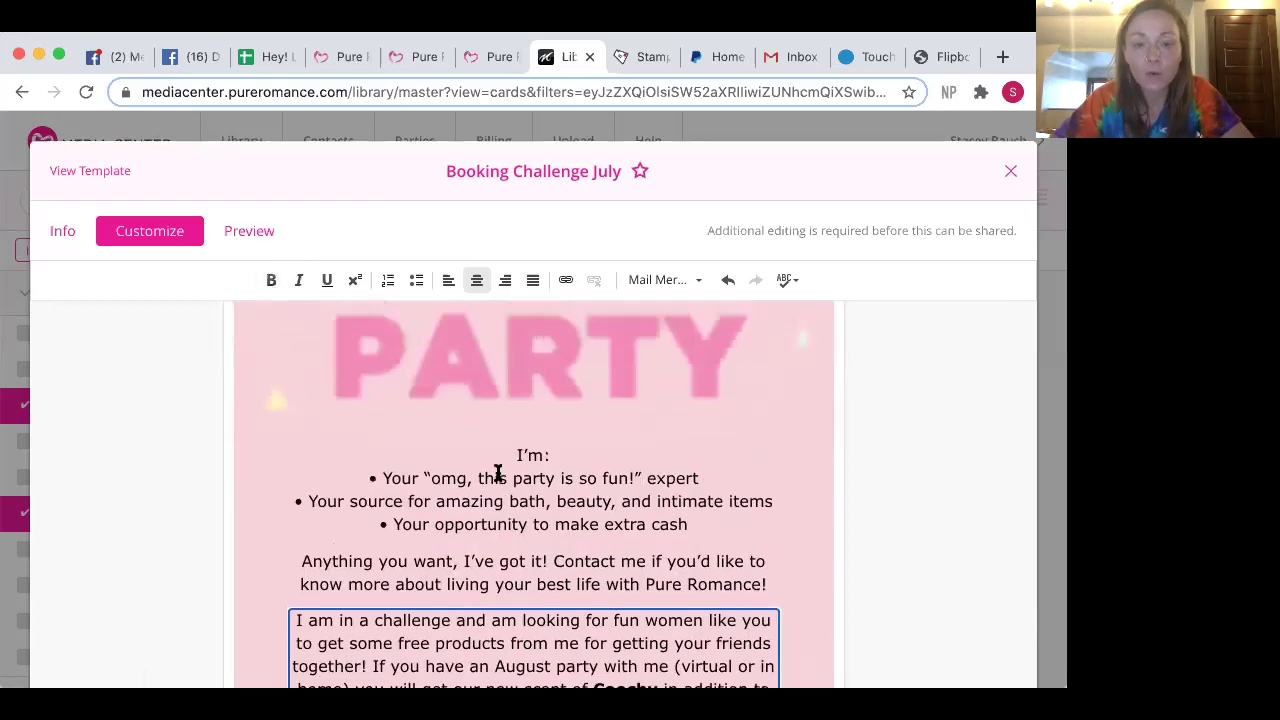
scroll(497, 473, "down", 5)
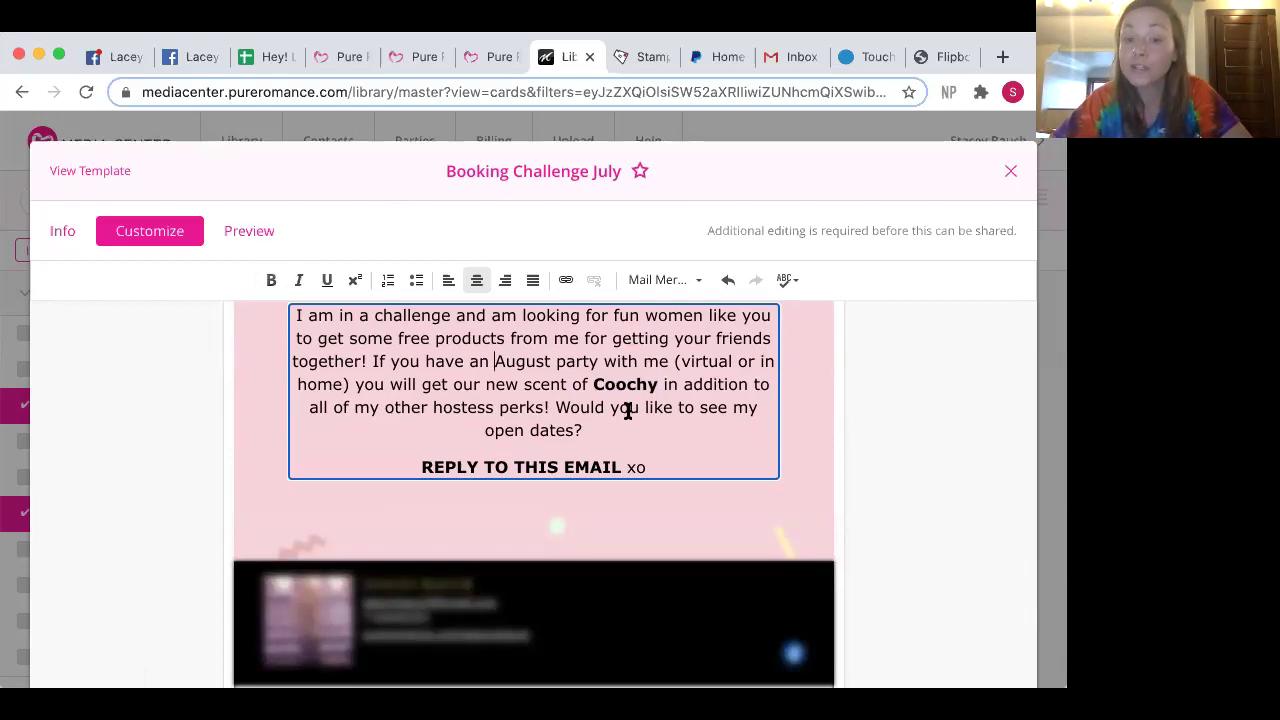
scroll(736, 427, "up", 10)
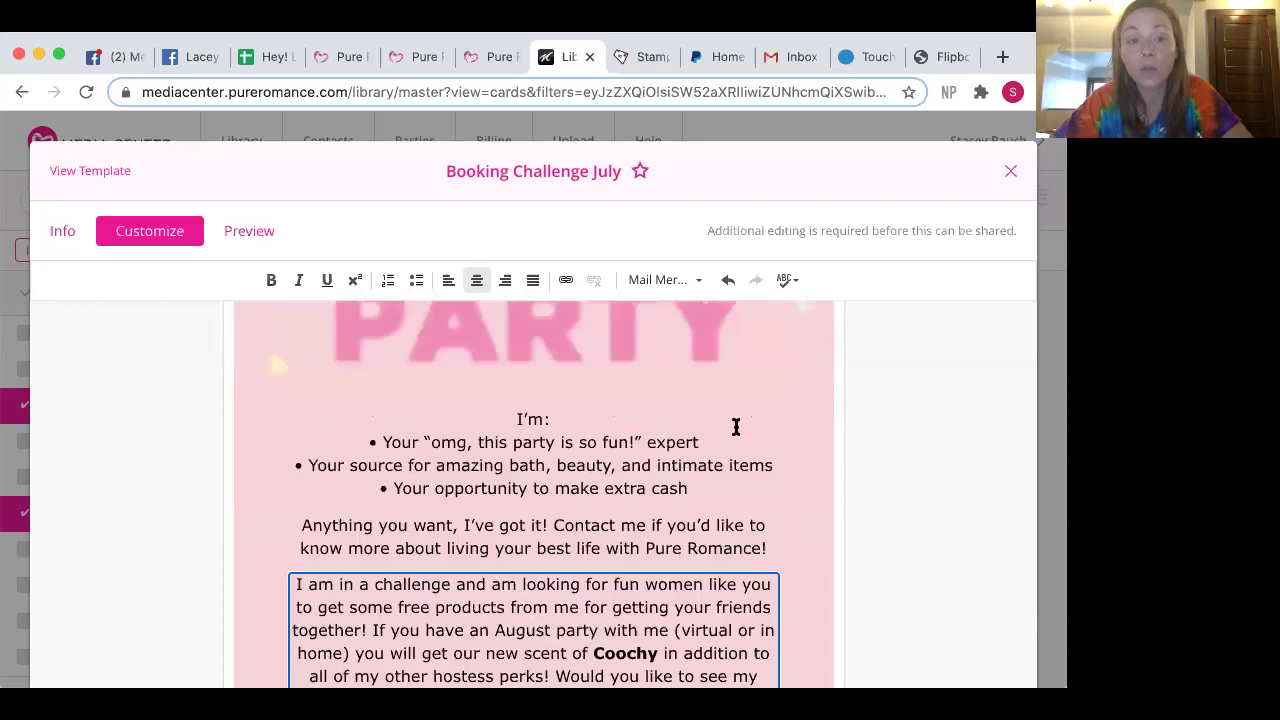
left_click(252, 230)
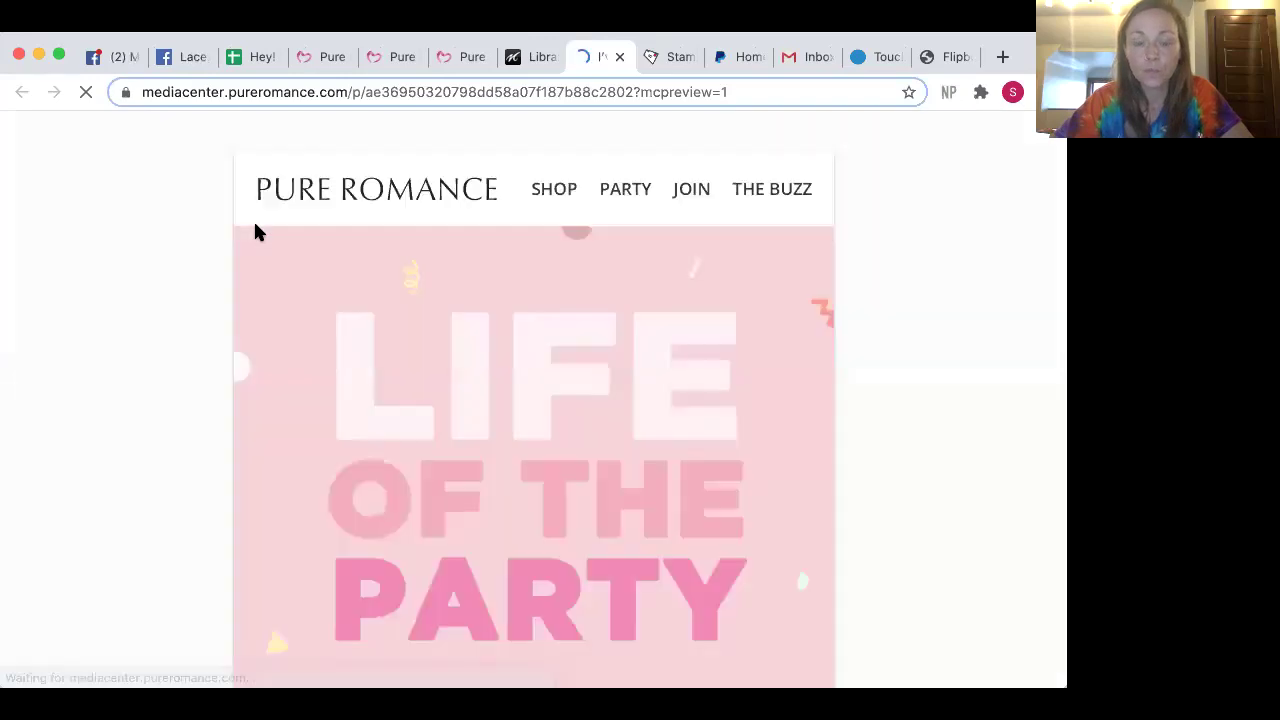
scroll(429, 262, "down", 5)
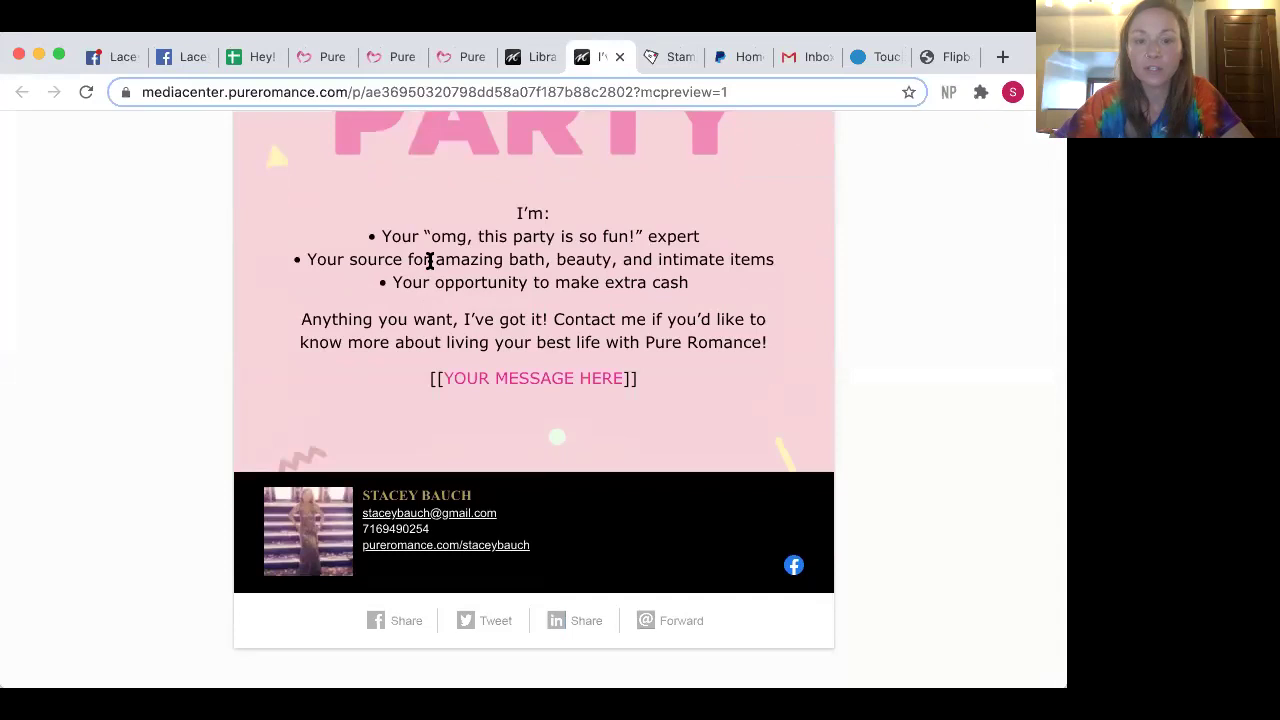
scroll(429, 262, "up", 6)
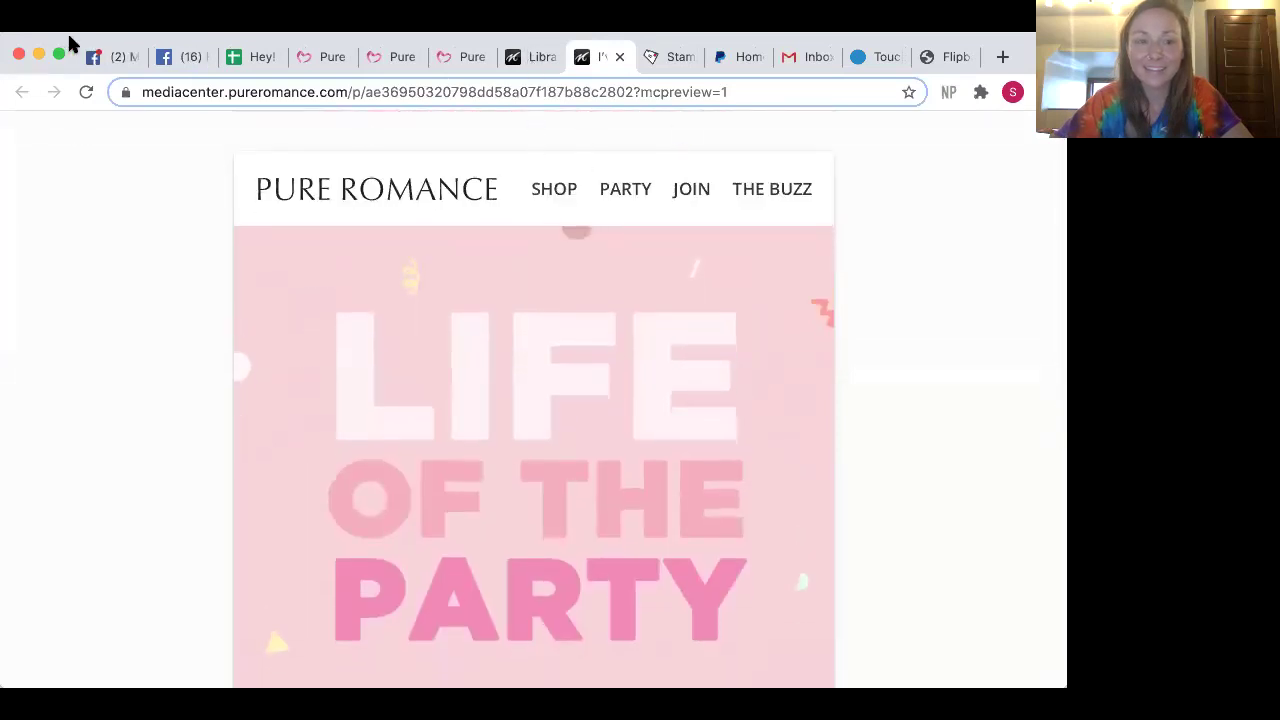
left_click(539, 60)
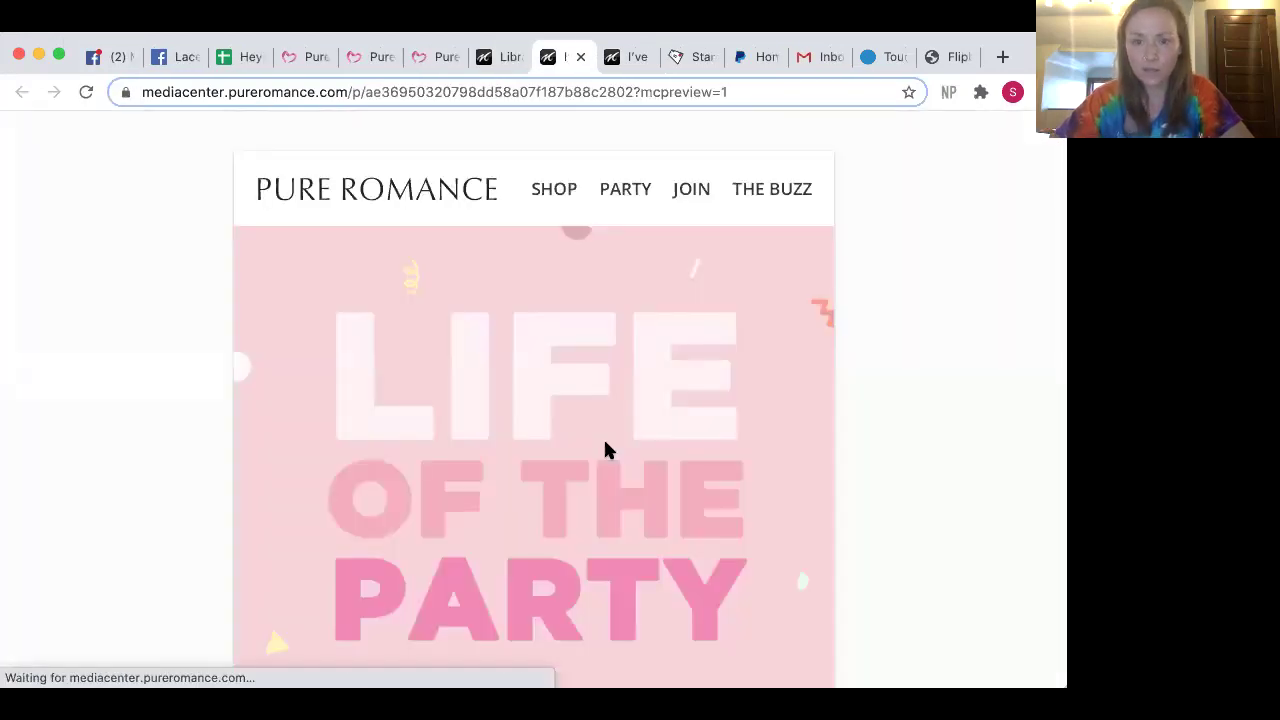
Preview the eCard again, checking the layout and custom message from heading to signature, and return to the campaign.
scroll(605, 449, "down", 7)
scroll(605, 447, "up", 2)
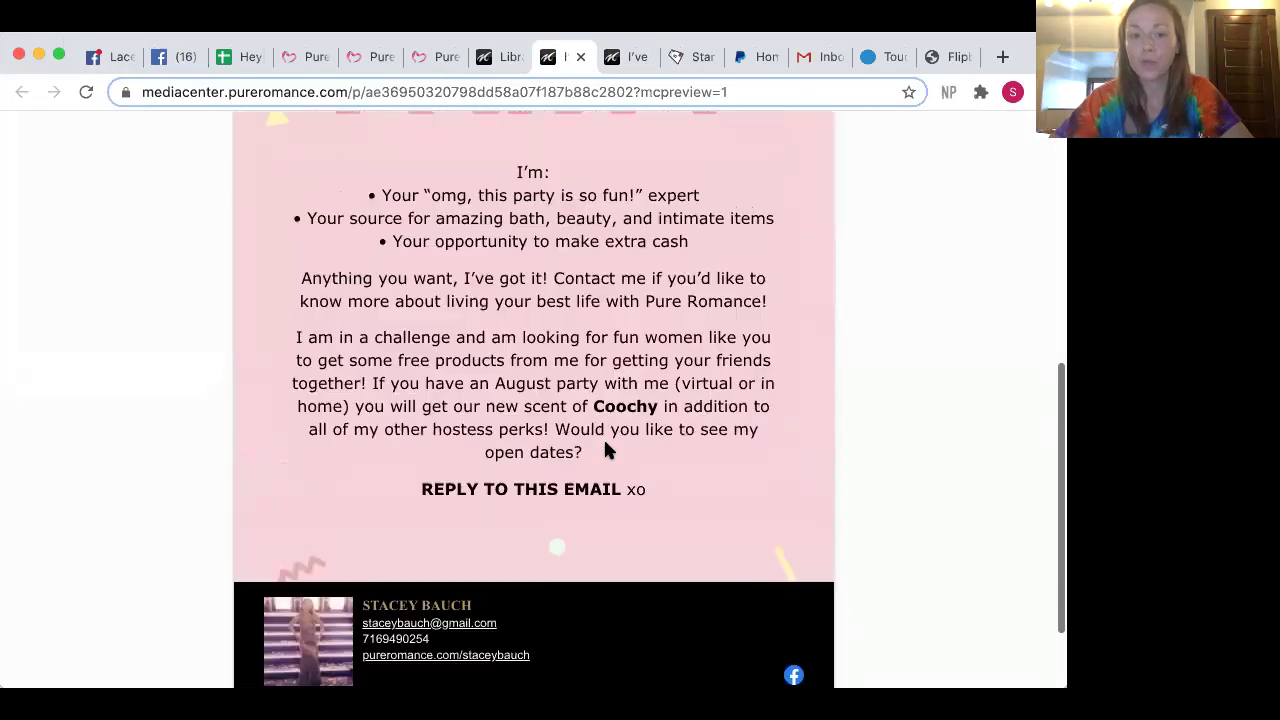
scroll(605, 449, "up", 8)
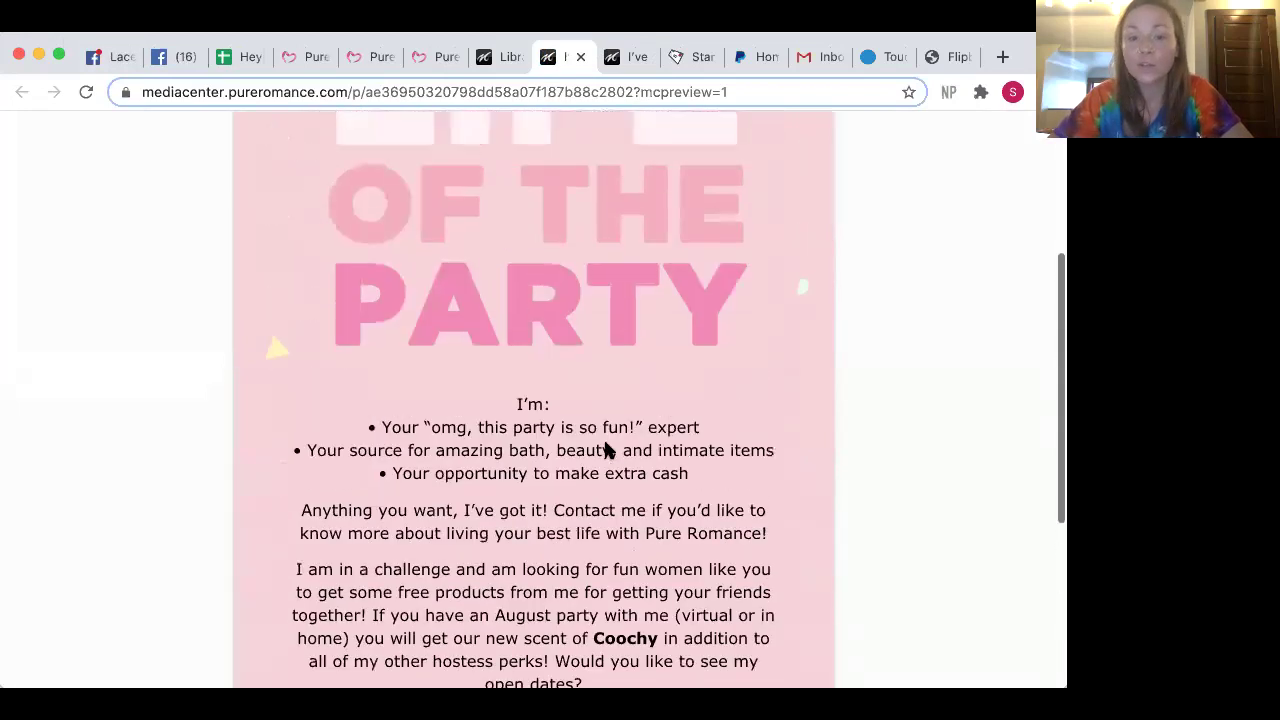
scroll(605, 449, "down", 8)
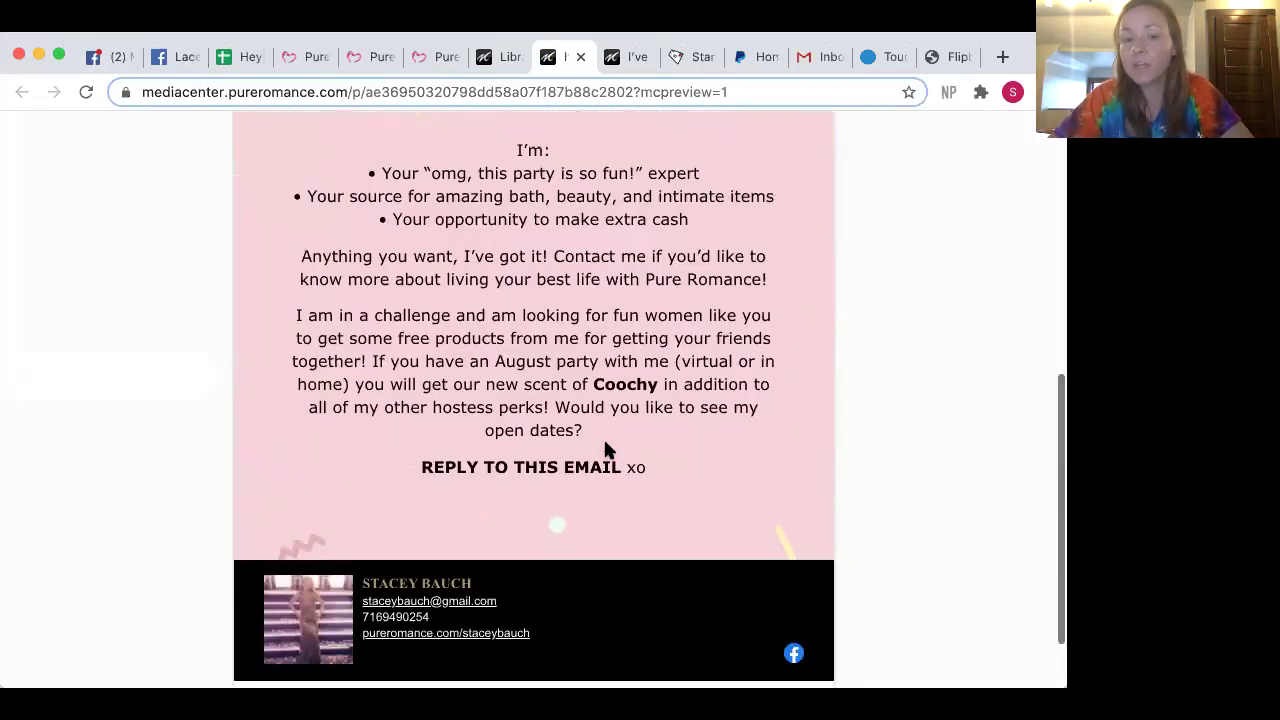
scroll(603, 449, "up", 10)
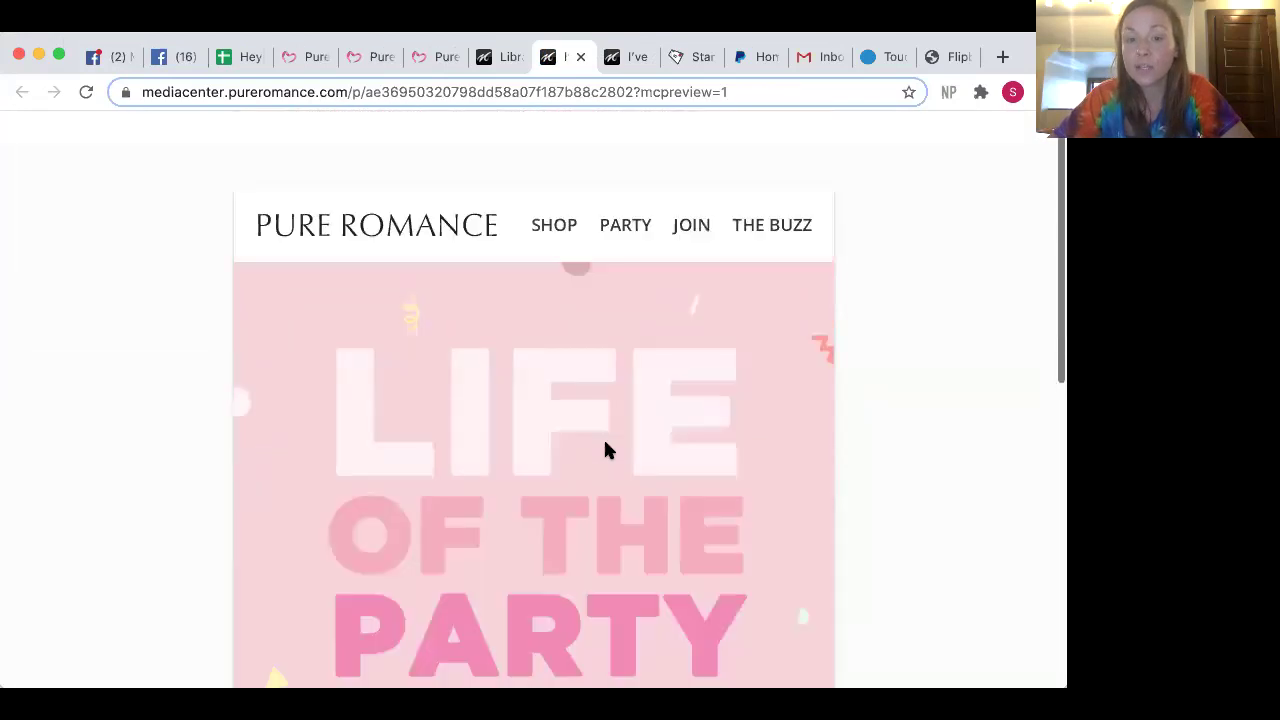
scroll(603, 449, "down", 1)
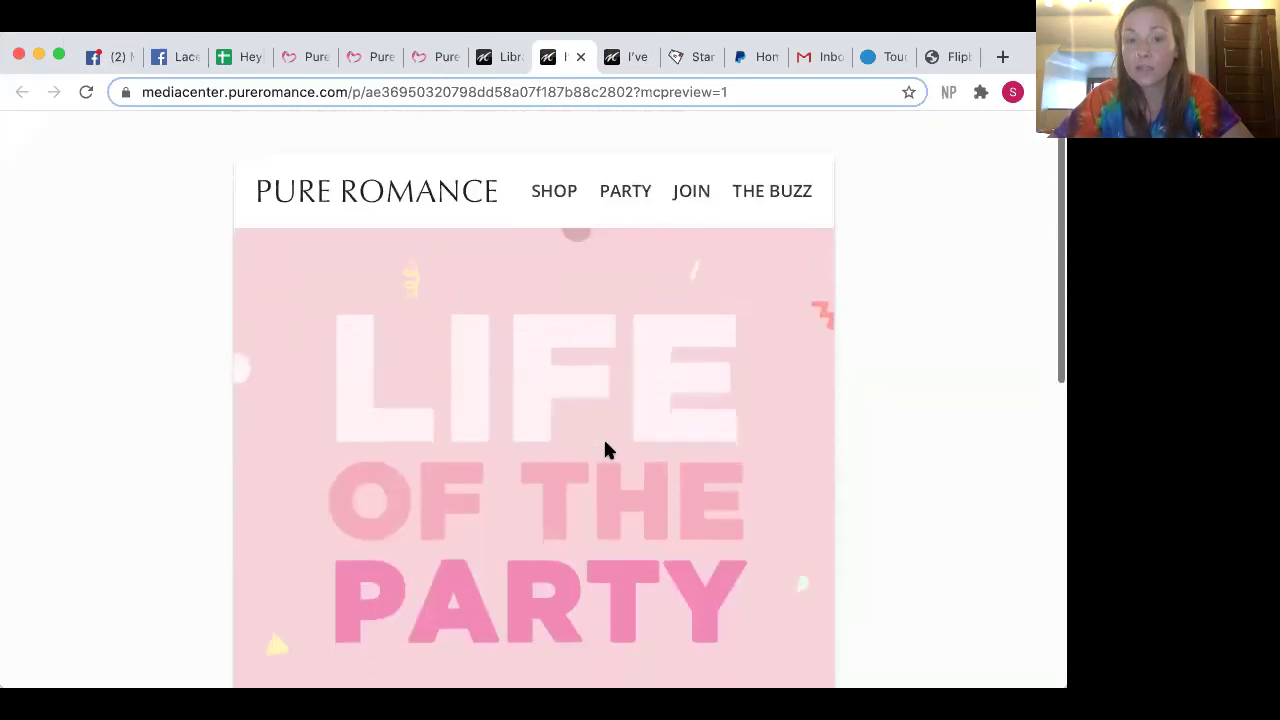
left_click(500, 60)
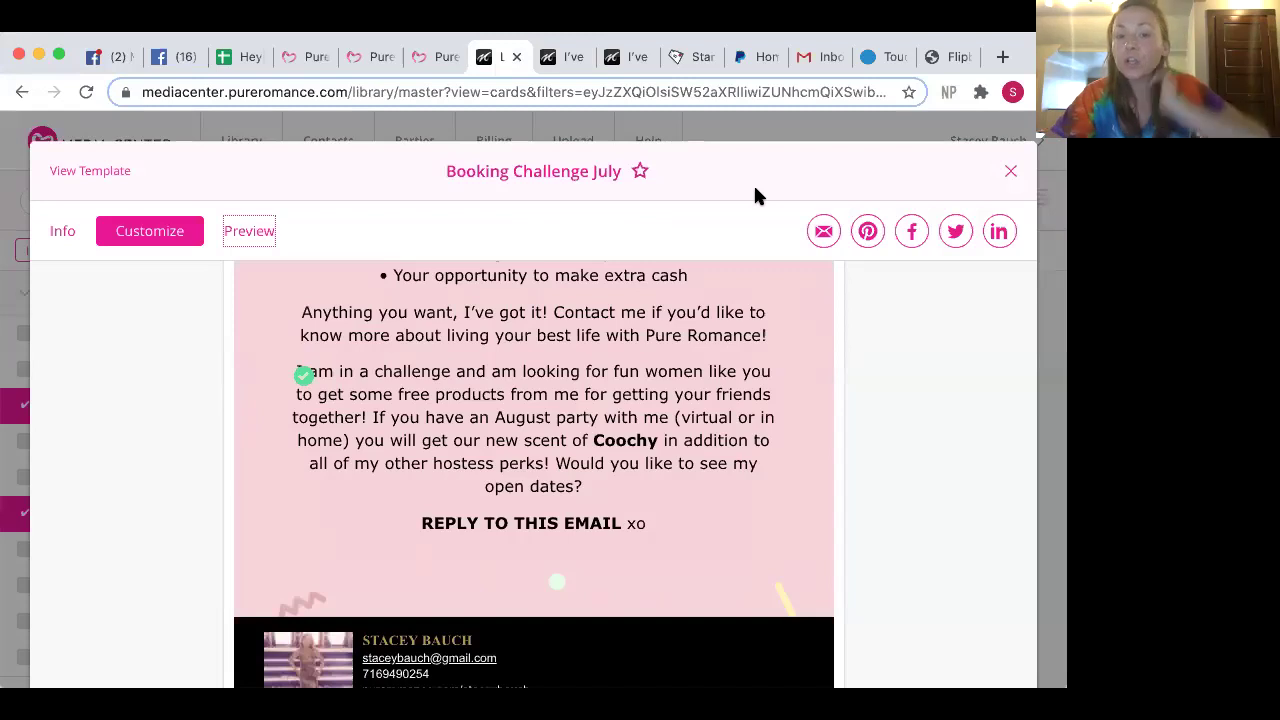
Open the campaign's email recipients and bring up the search for saved contacts.
left_click(824, 233)
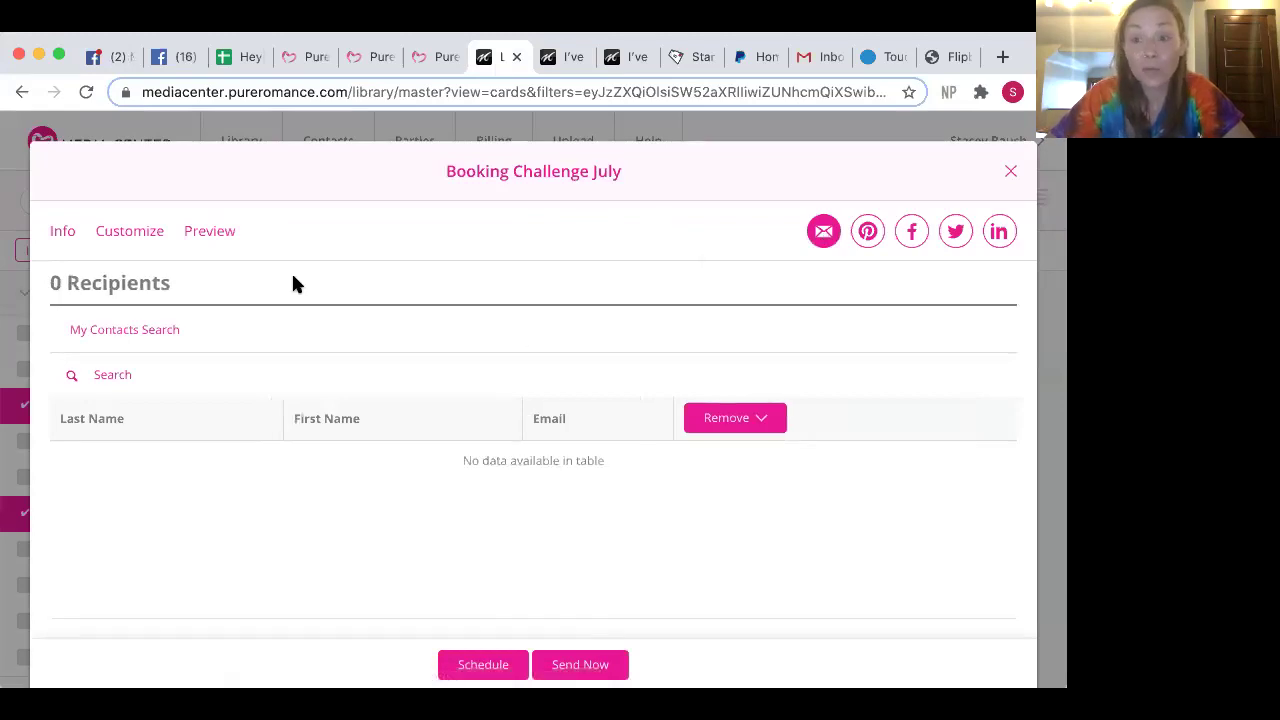
left_click(148, 333)
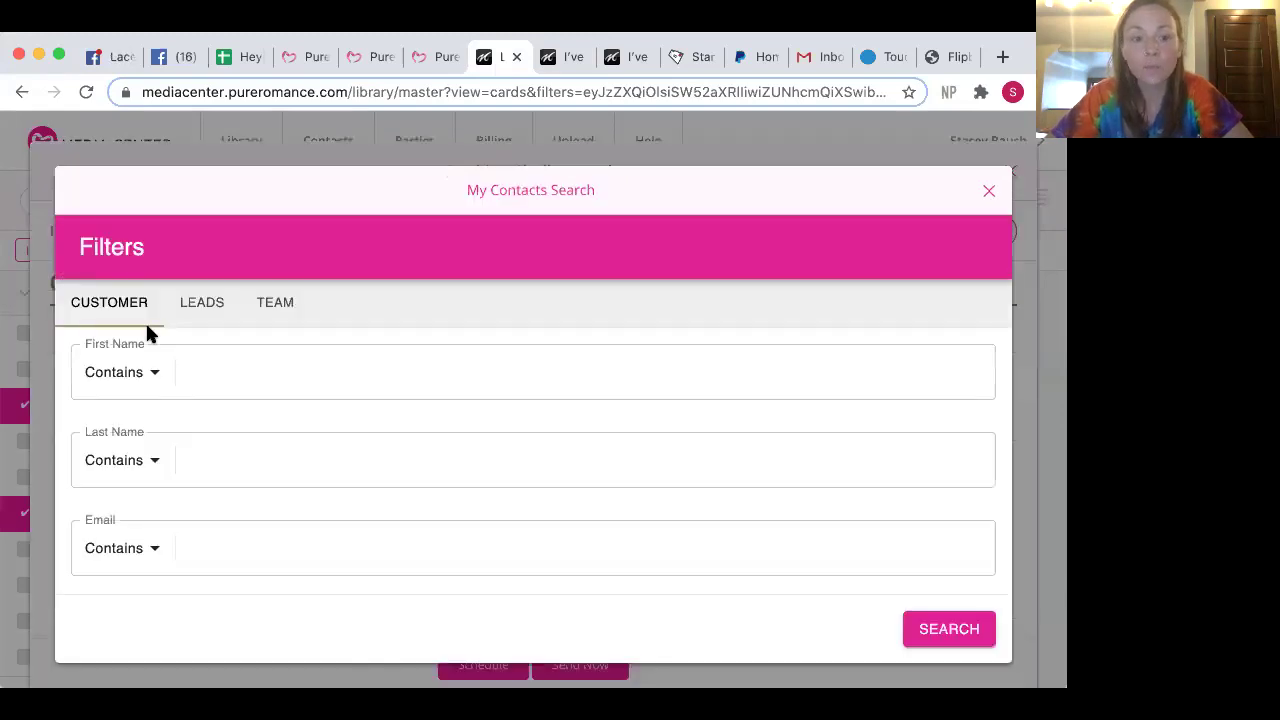
left_click(989, 193)
scroll(117, 337, "down", 1)
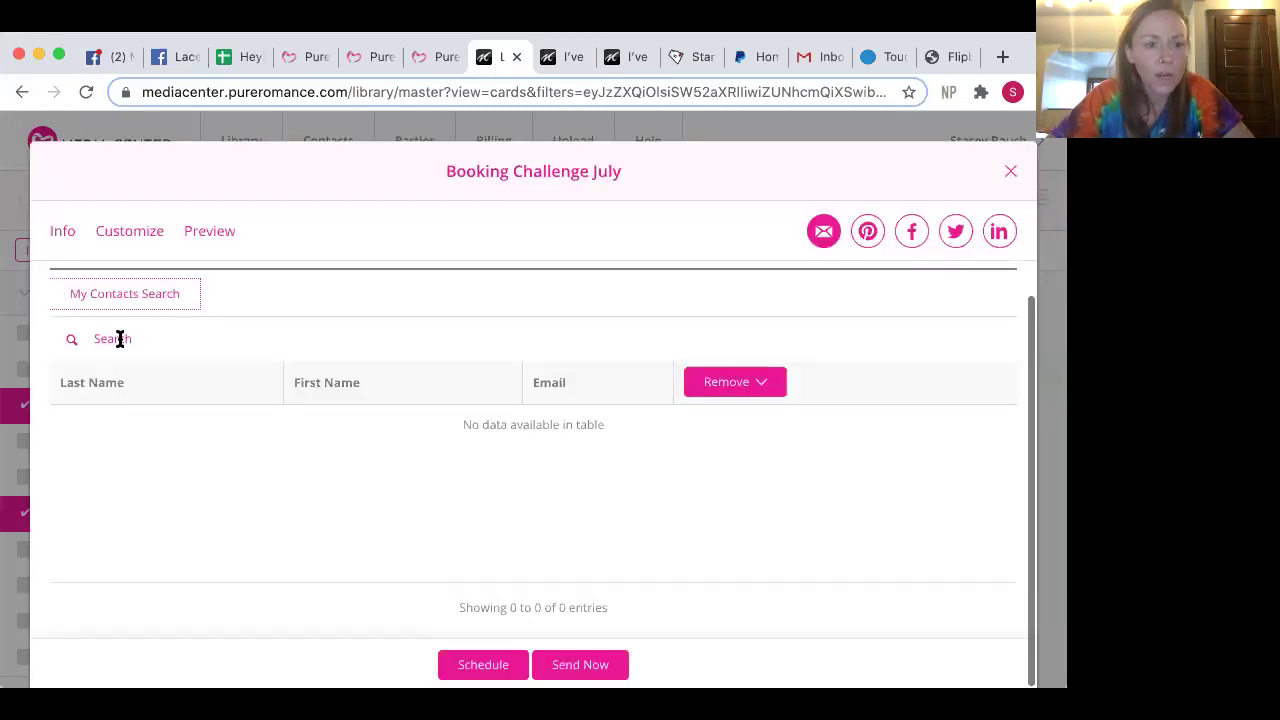
left_click(112, 339)
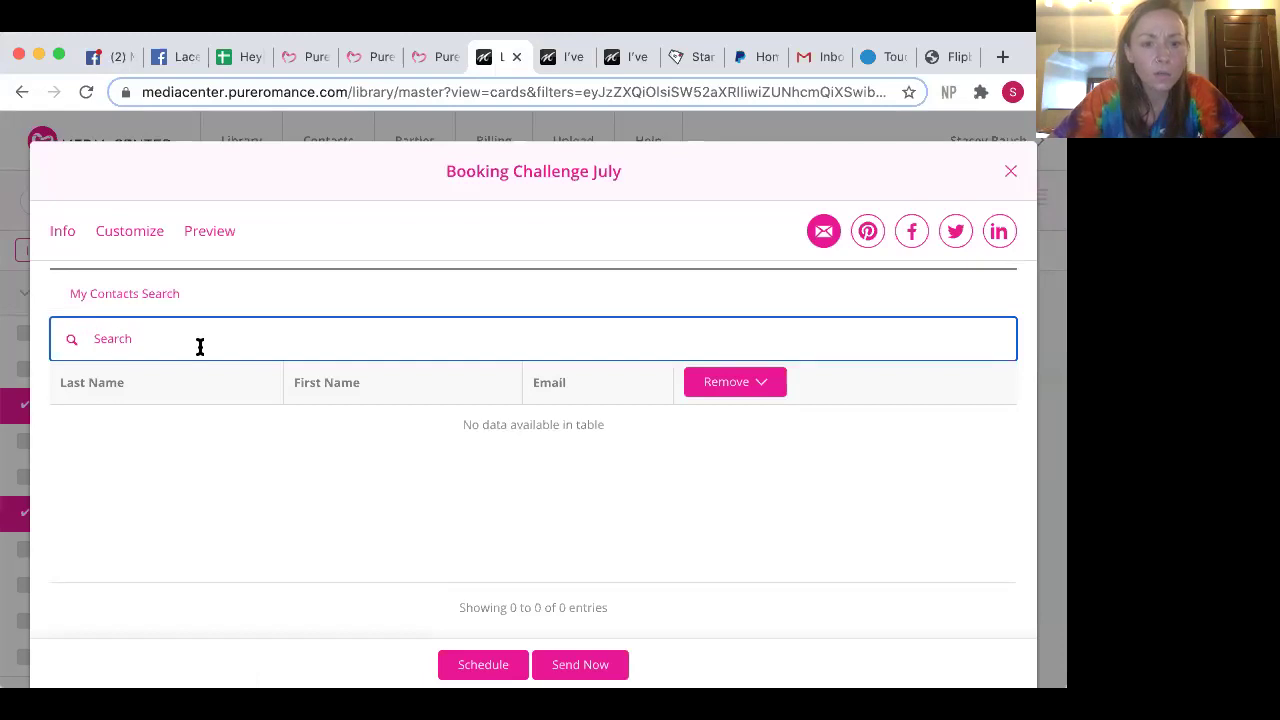
left_click(154, 293)
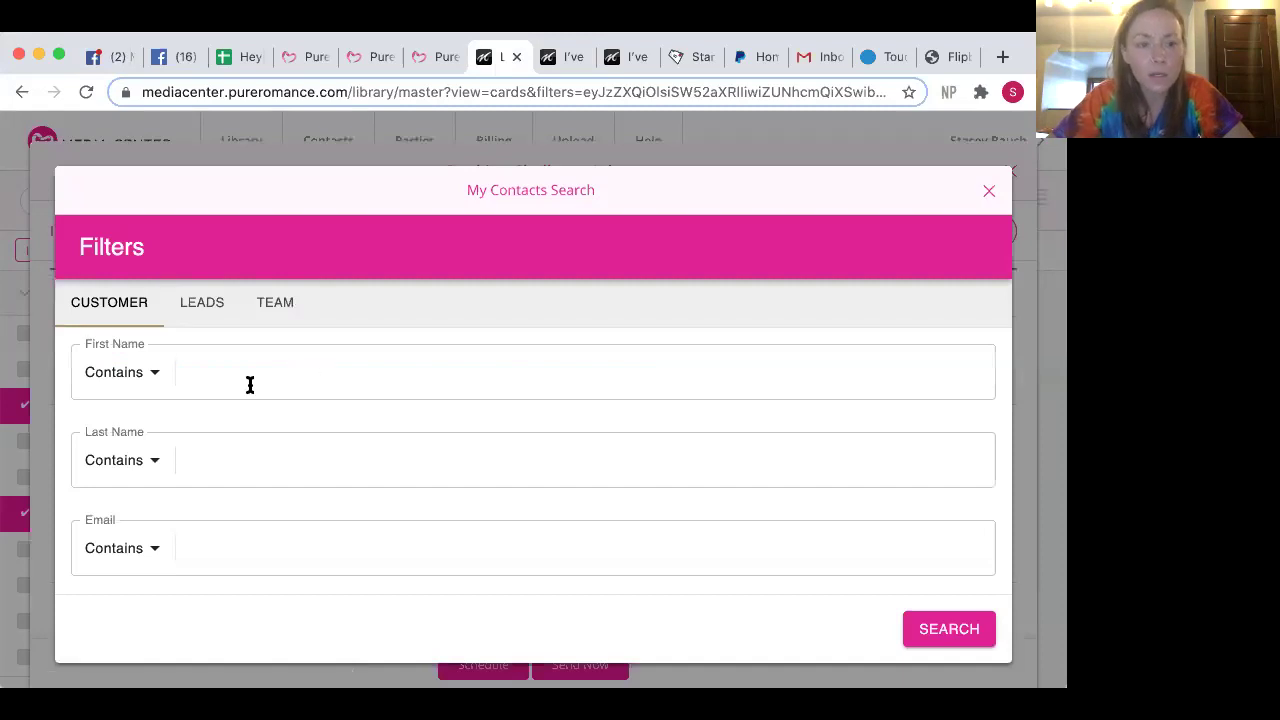
Search the customer contacts with every filter left blank.
scroll(272, 385, "down", 2)
scroll(300, 417, "down", 6)
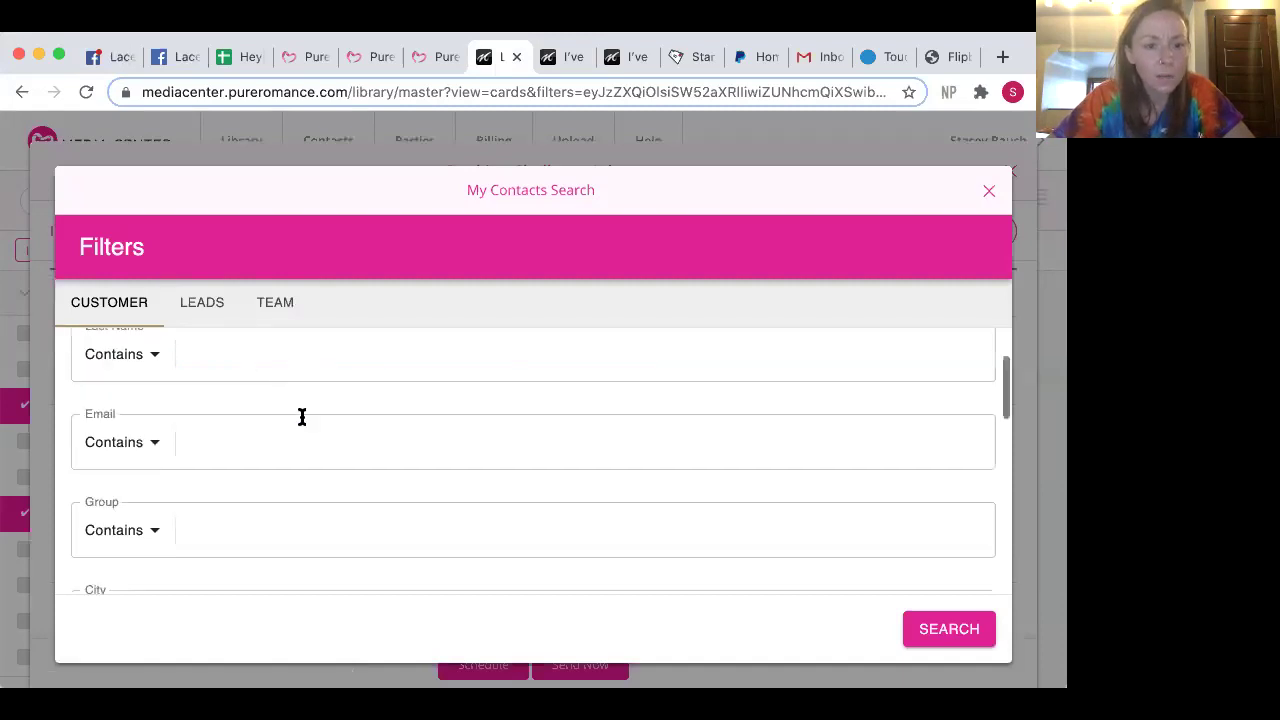
scroll(302, 416, "up", 2)
scroll(302, 416, "up", 5)
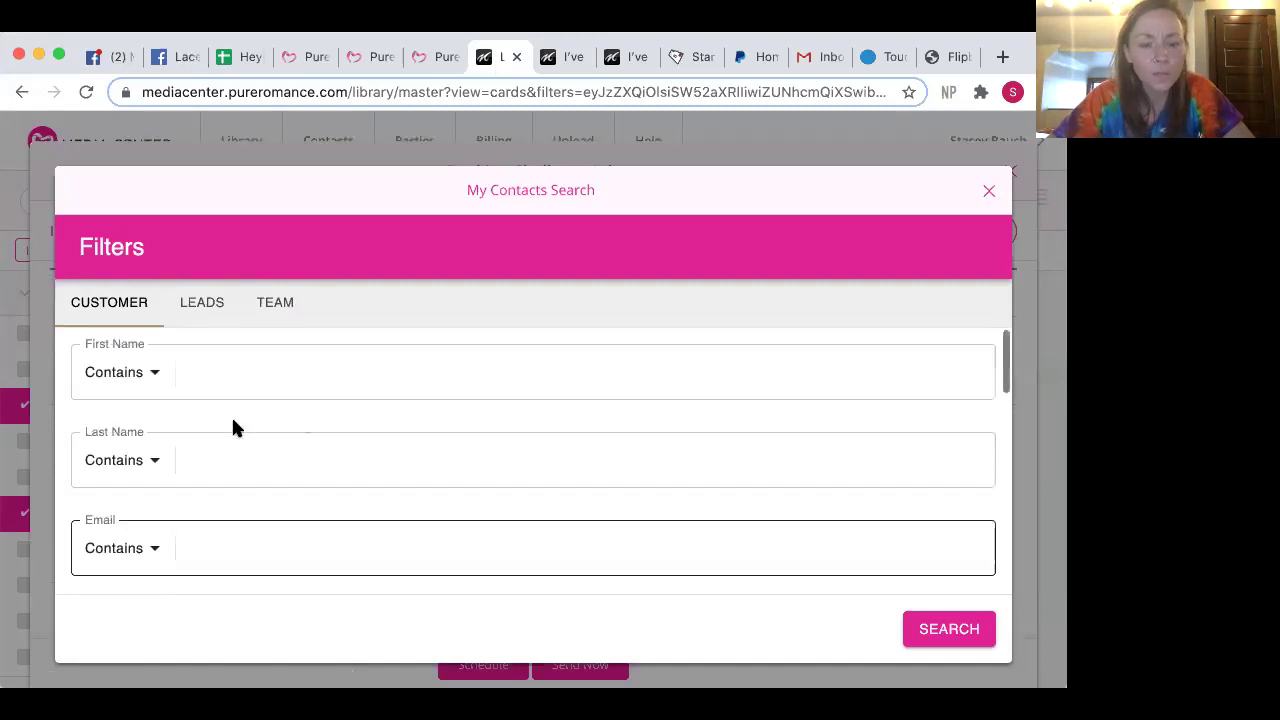
left_click(259, 375)
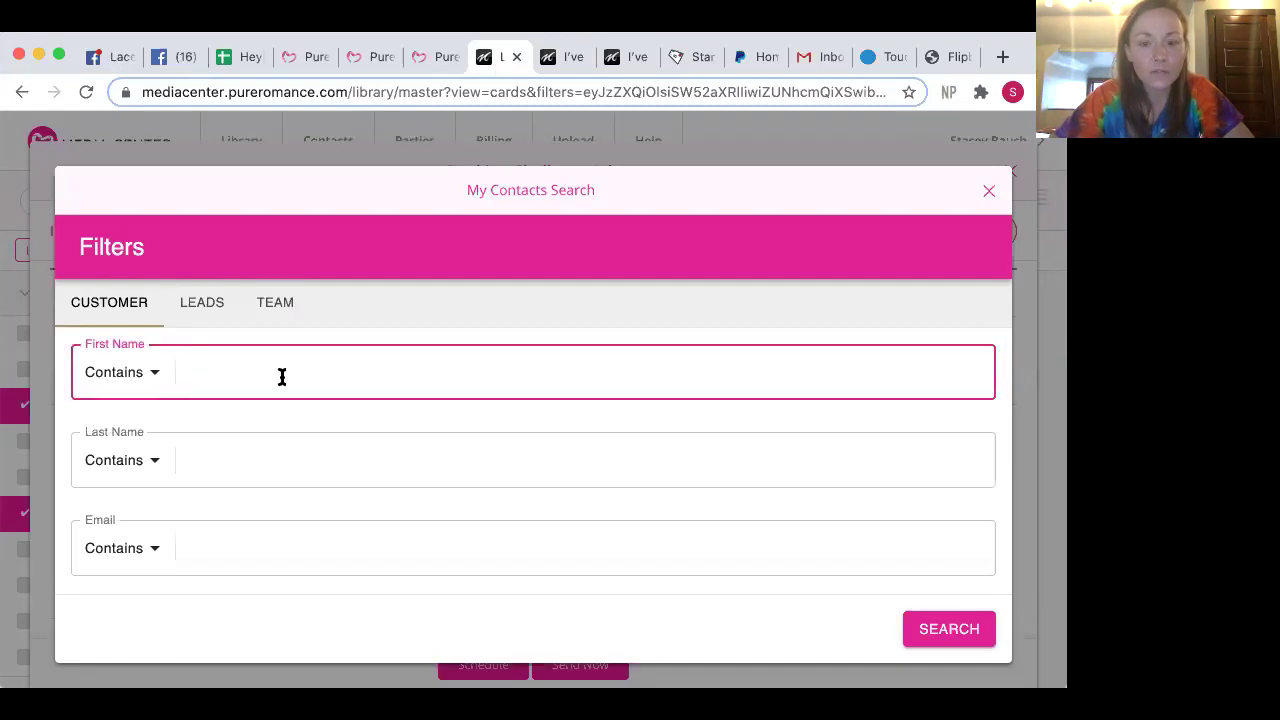
left_click(930, 629)
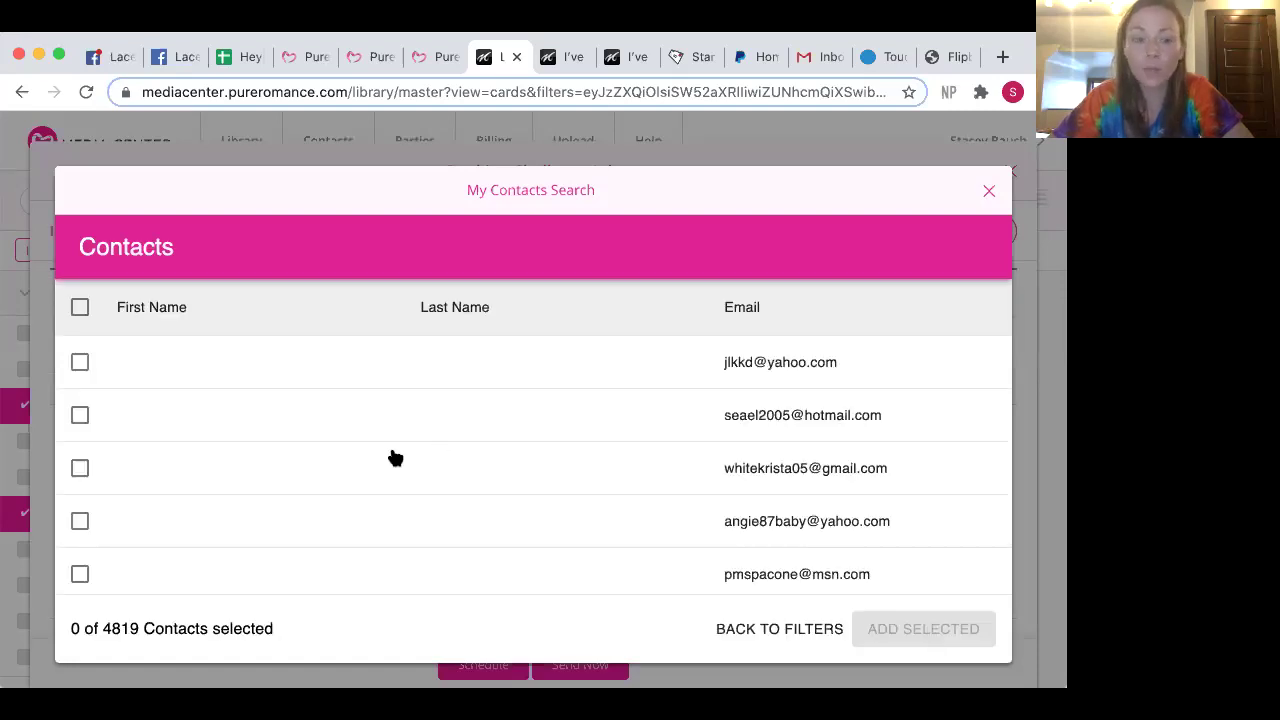
Select all contacts in the search results and add them to the campaign as recipients.
left_click(80, 308)
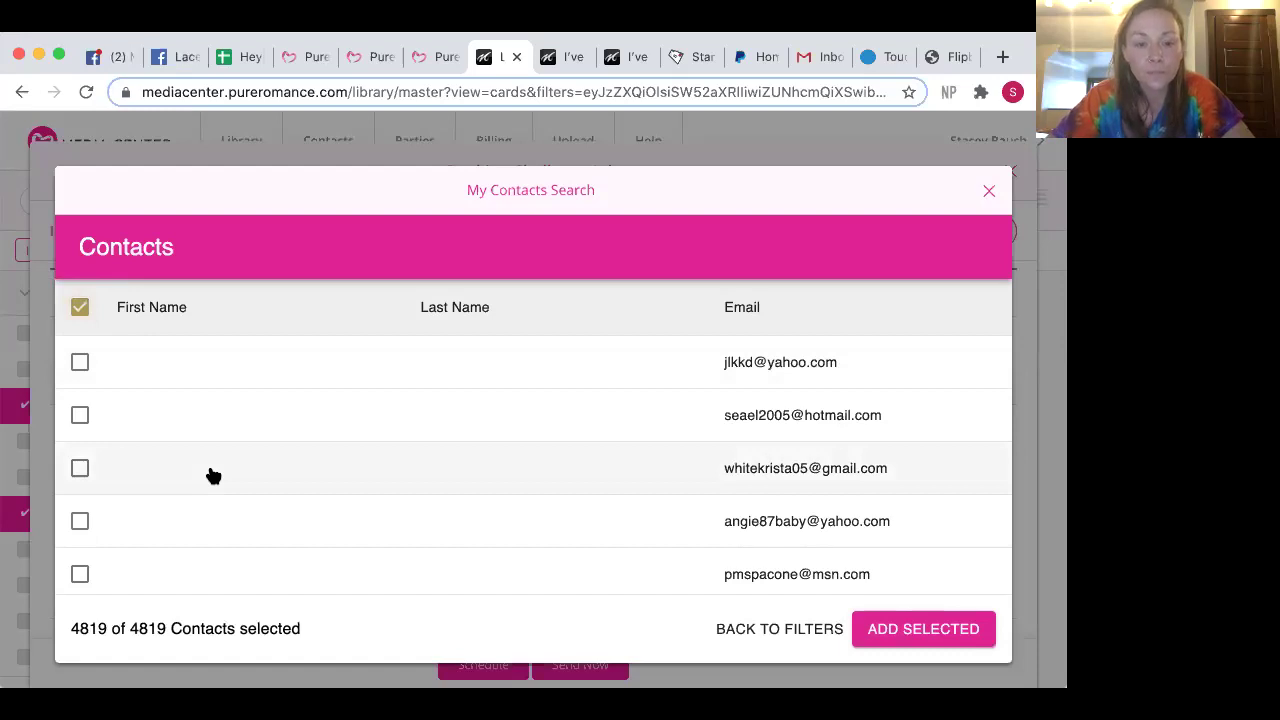
left_click(918, 638)
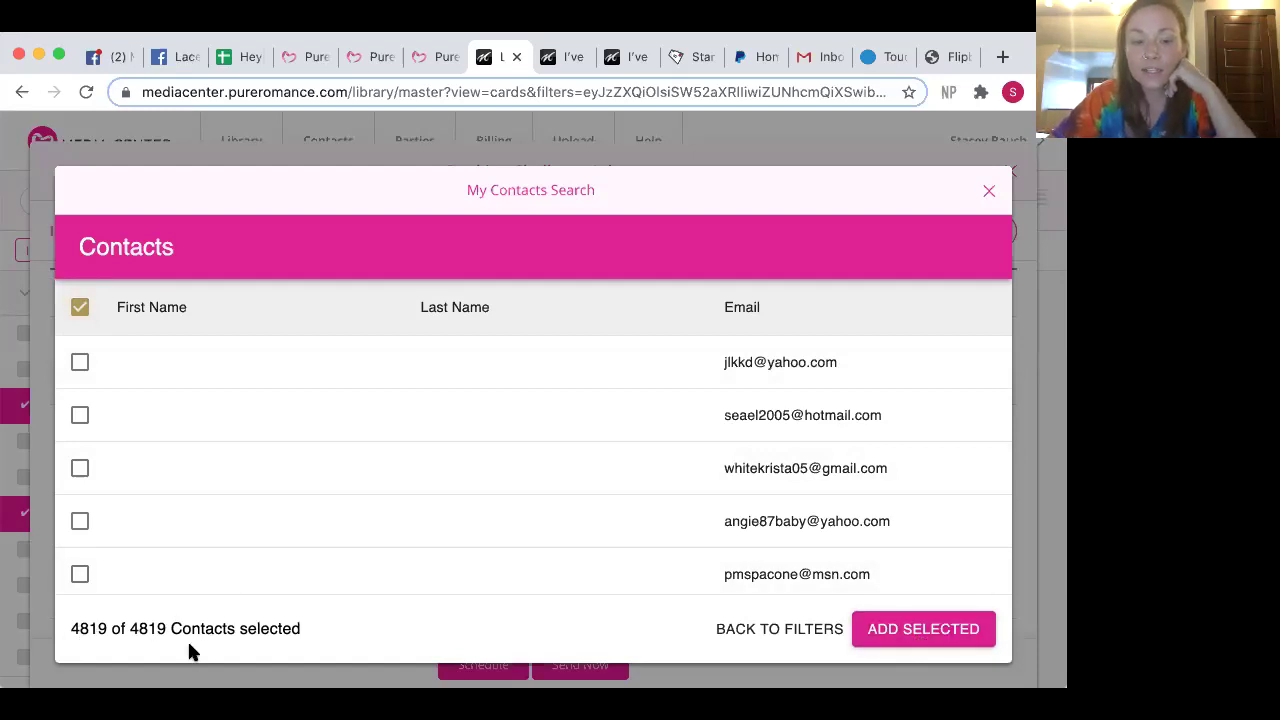
left_click(911, 638)
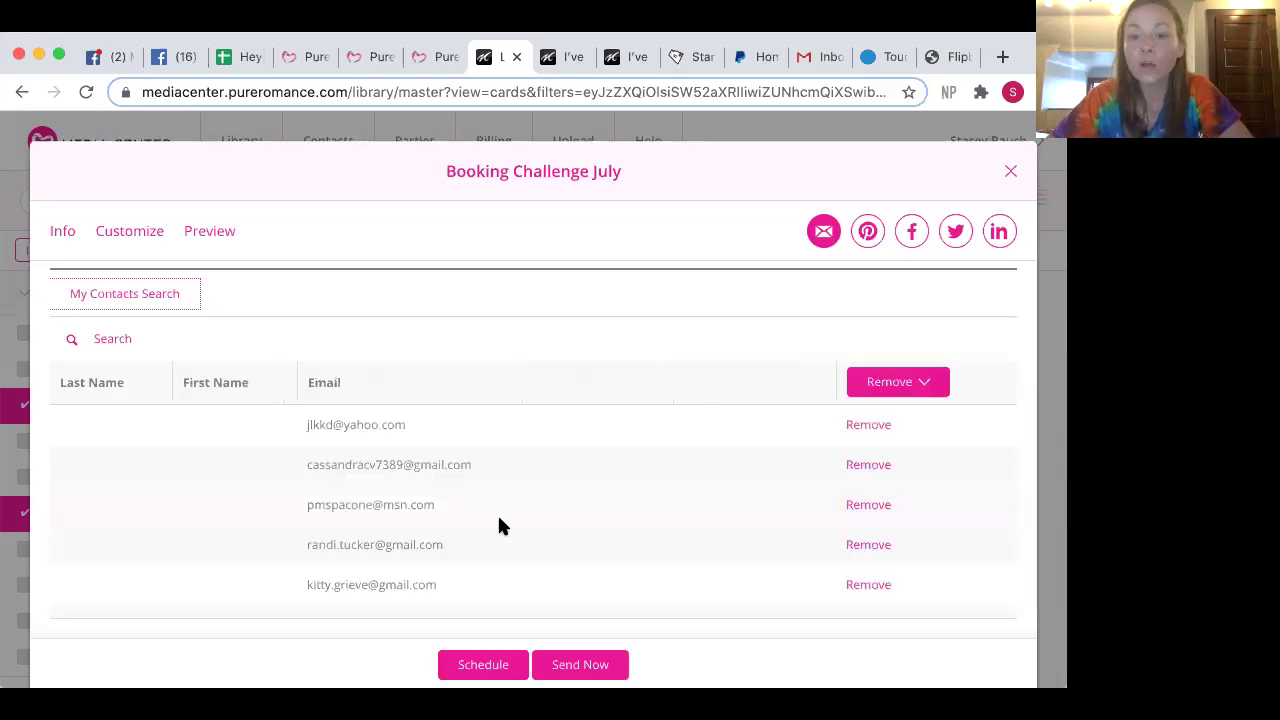
scroll(501, 527, "down", 10)
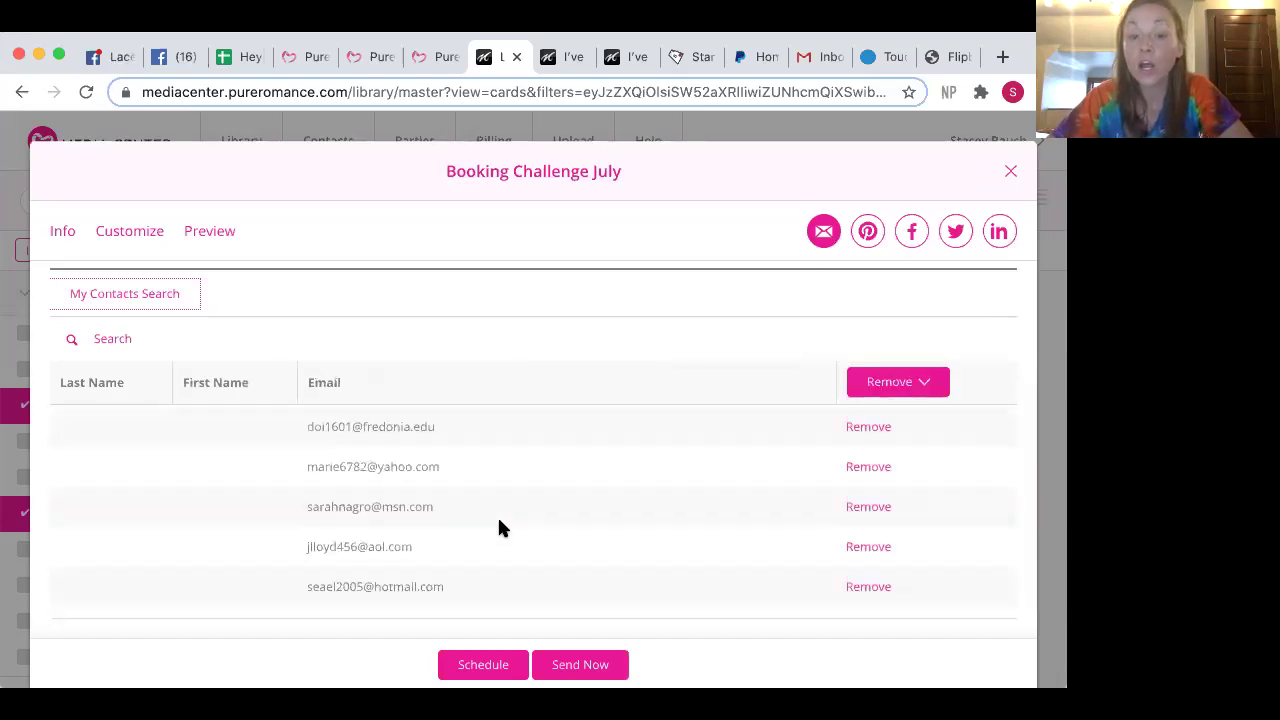
scroll(501, 527, "up", 10)
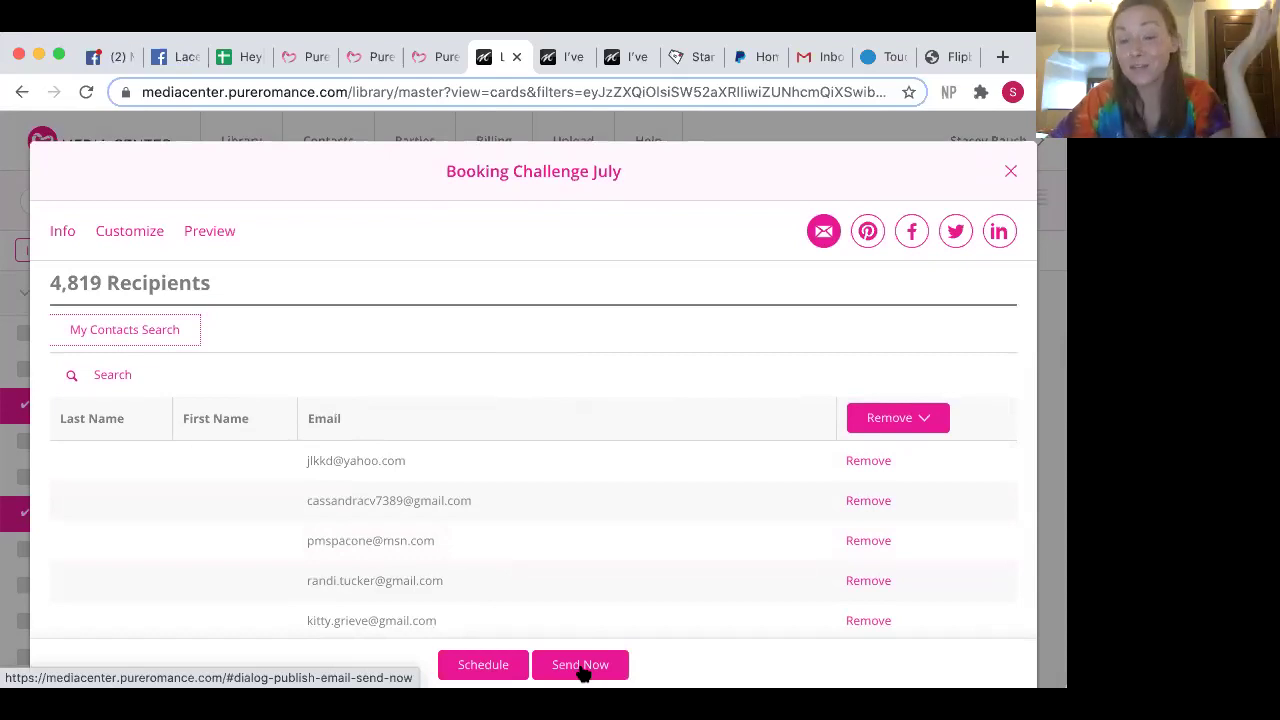
Send the Booking Challenge July email immediately to all added recipients and dismiss the success message.
left_click(581, 668)
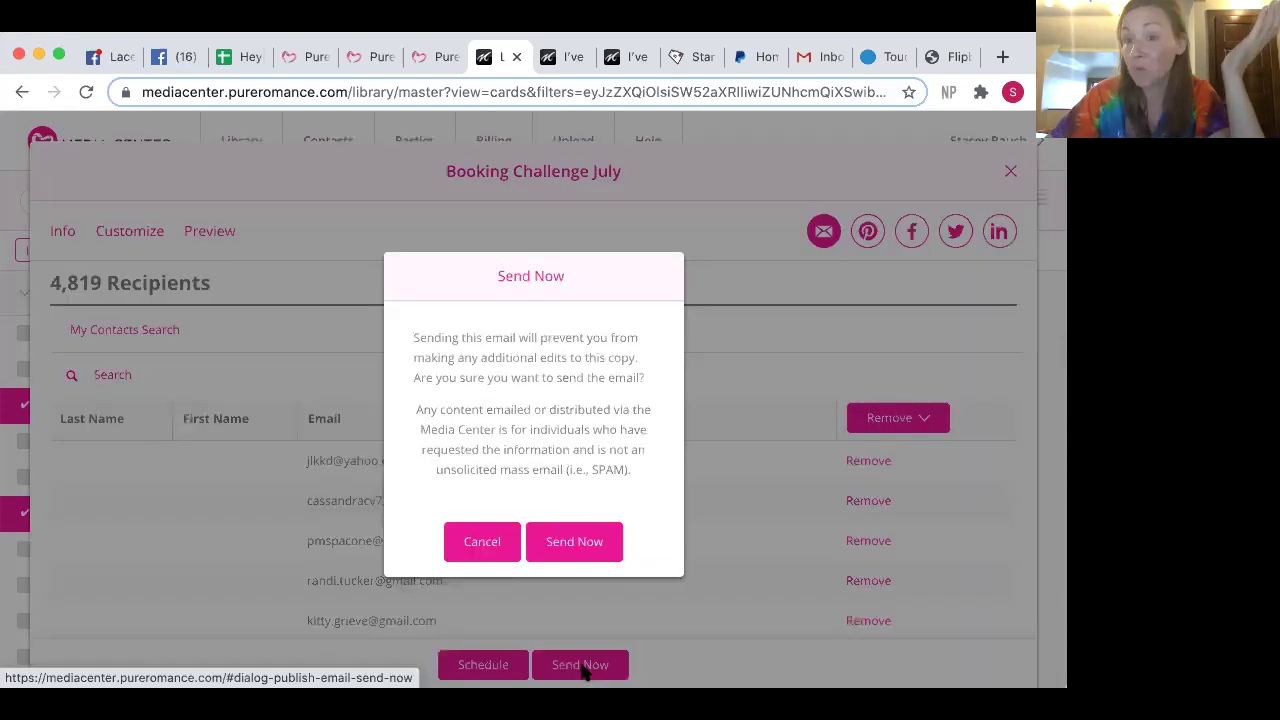
left_click(590, 553)
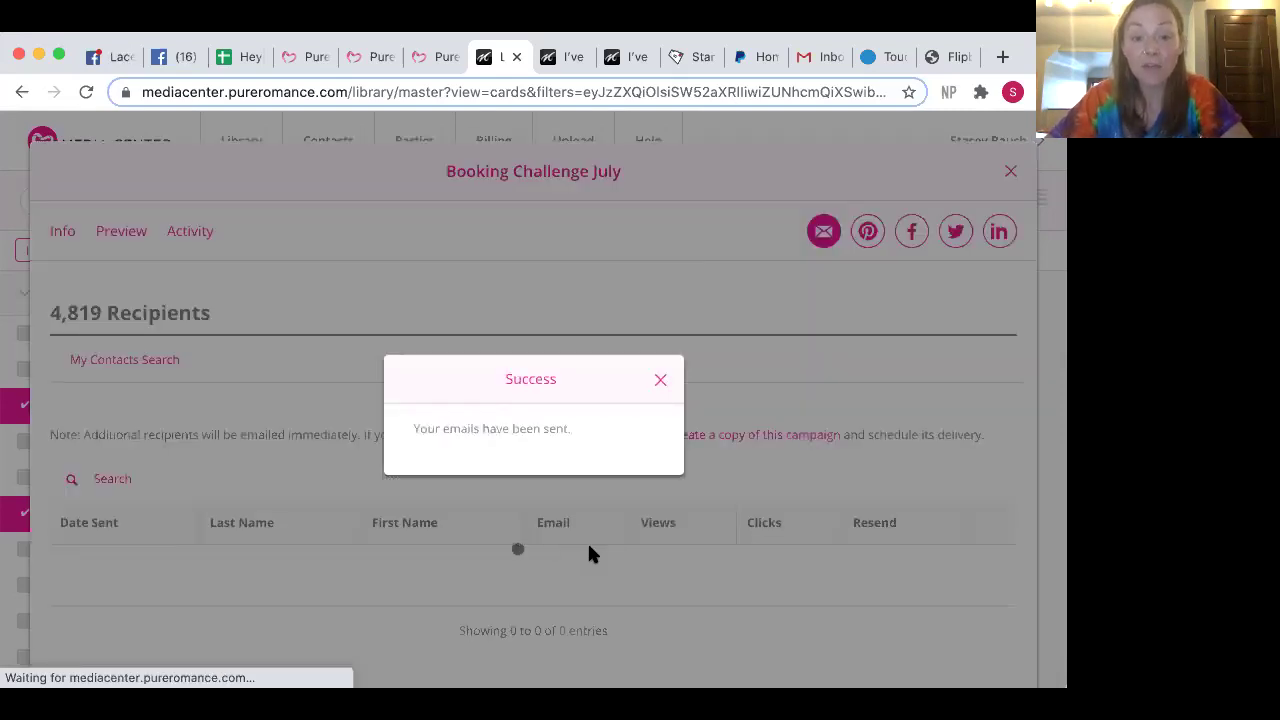
left_click(660, 382)
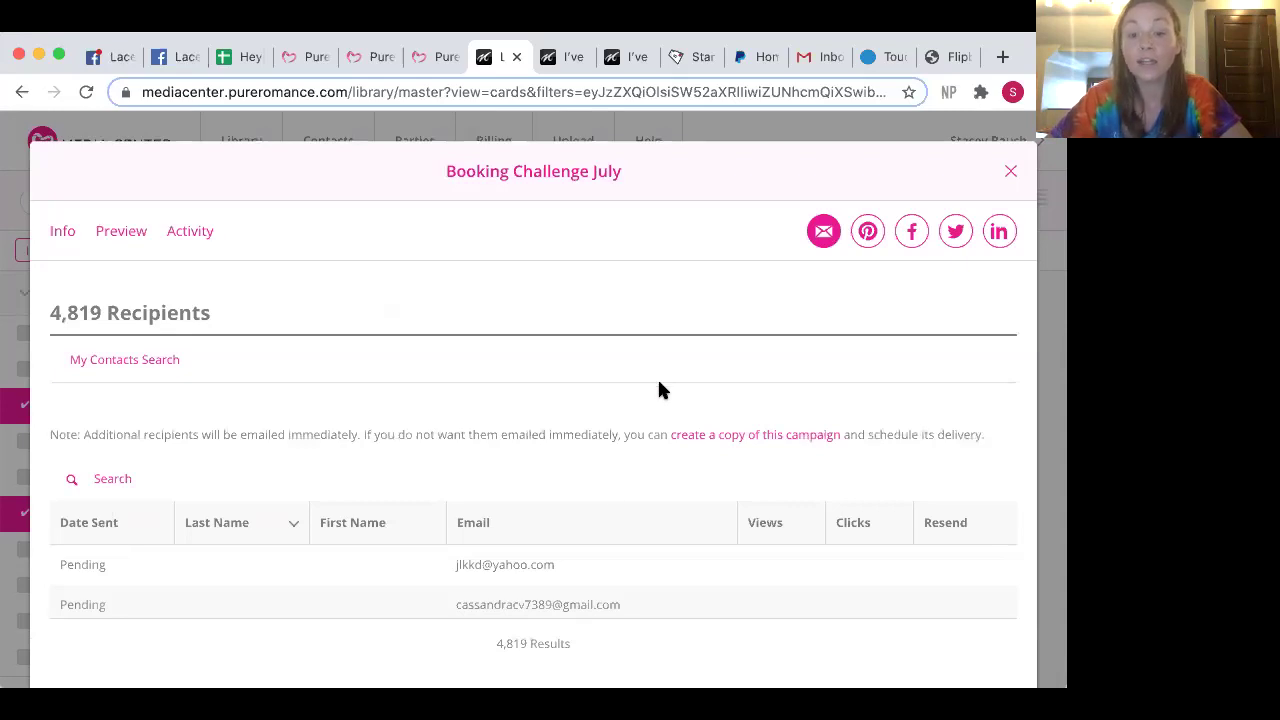
Examine the sent campaign's recipient list and its activity report, covering views, clicks and email deliverability.
scroll(624, 524, "down", 1)
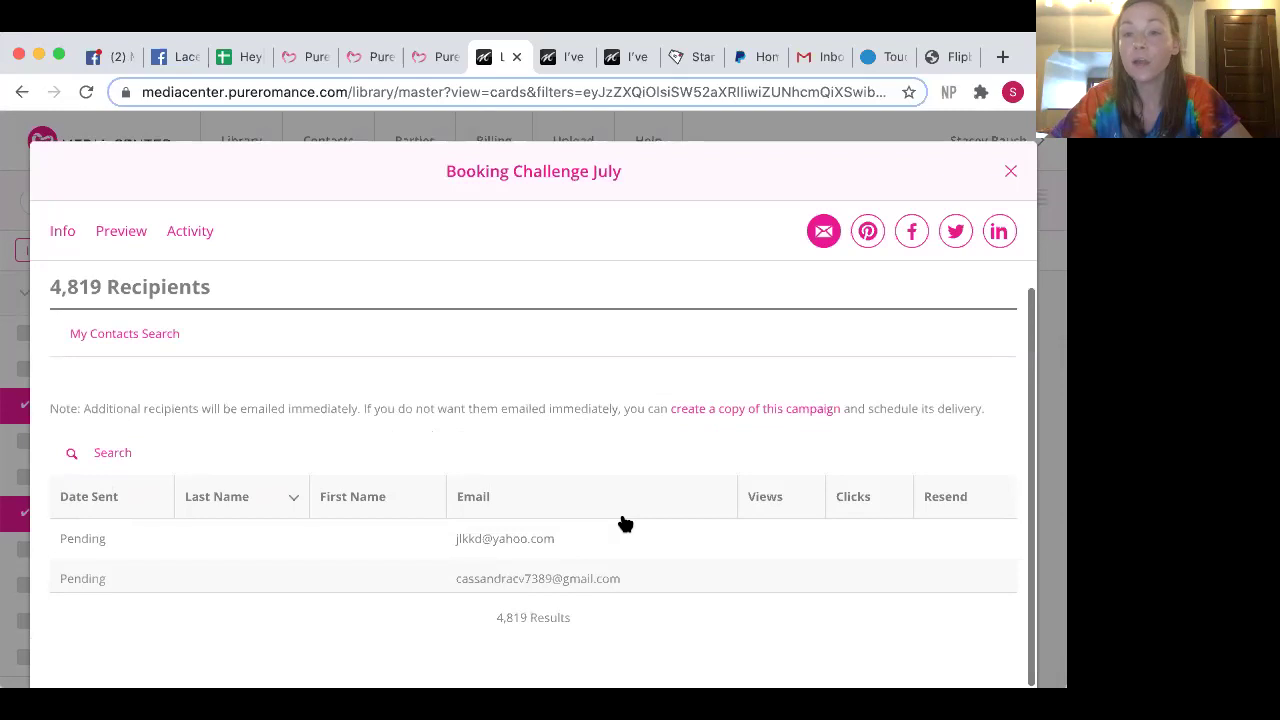
scroll(624, 524, "up", 1)
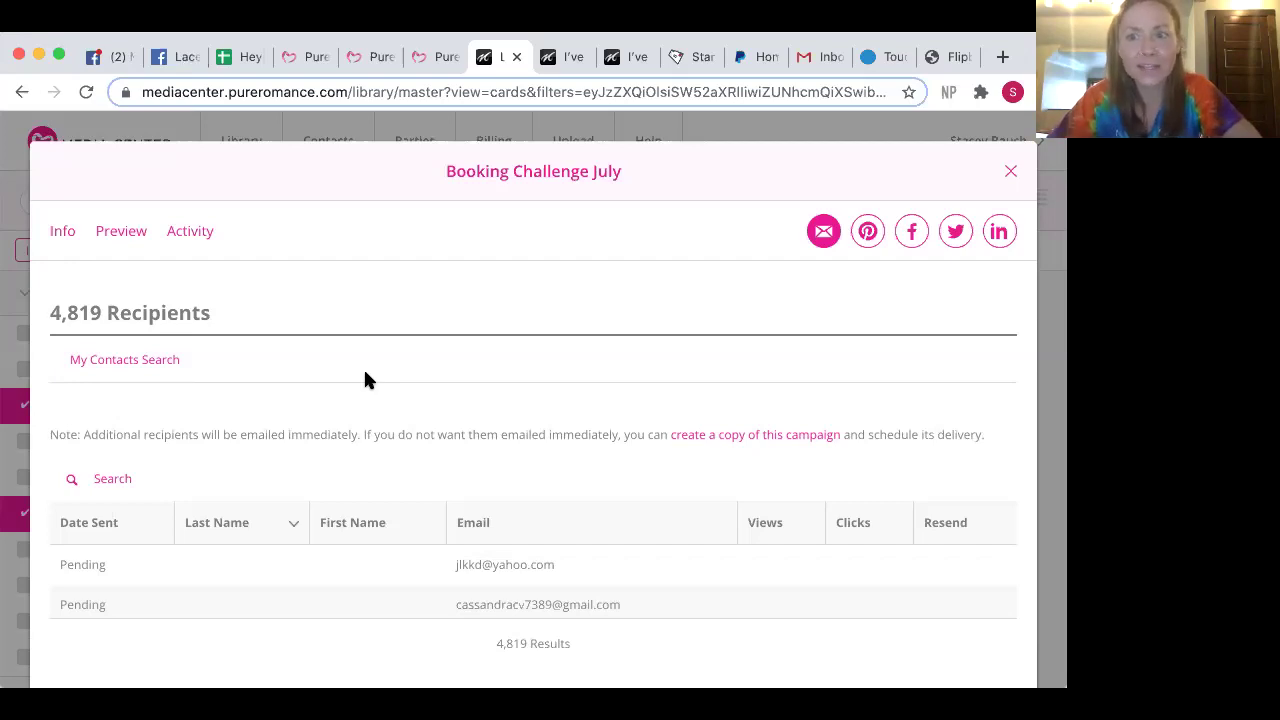
left_click(190, 236)
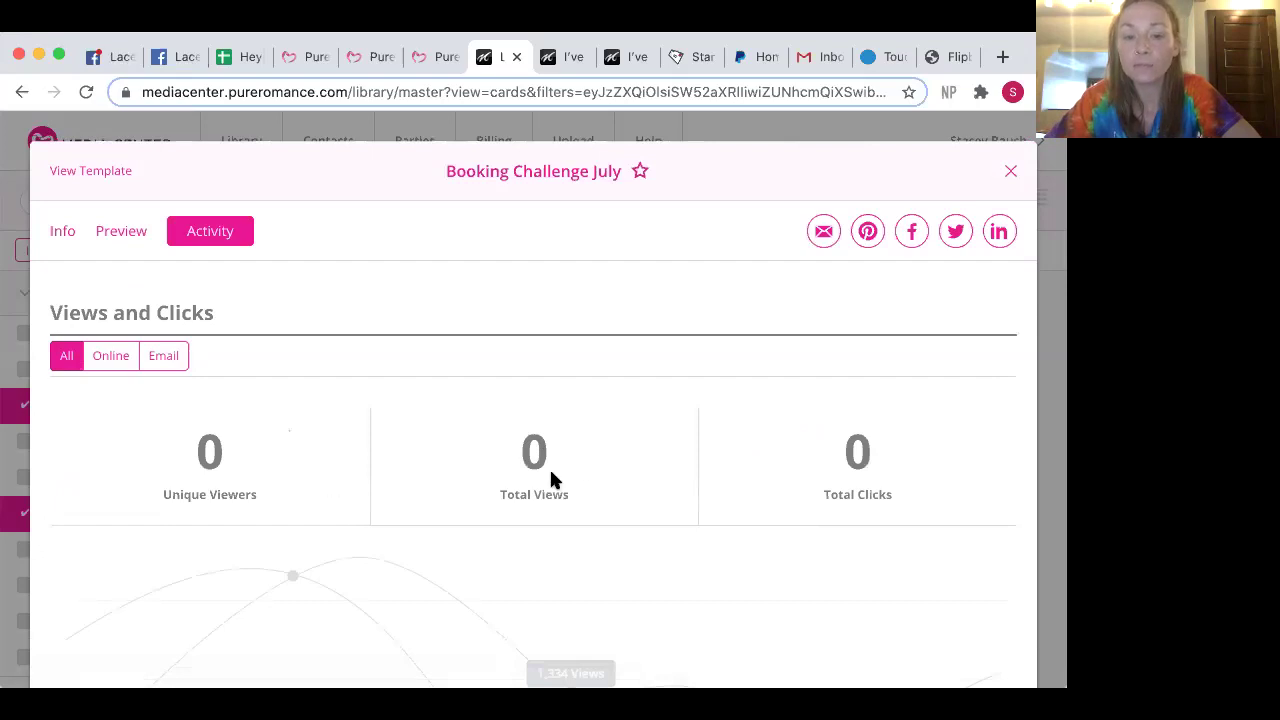
scroll(788, 478, "down", 5)
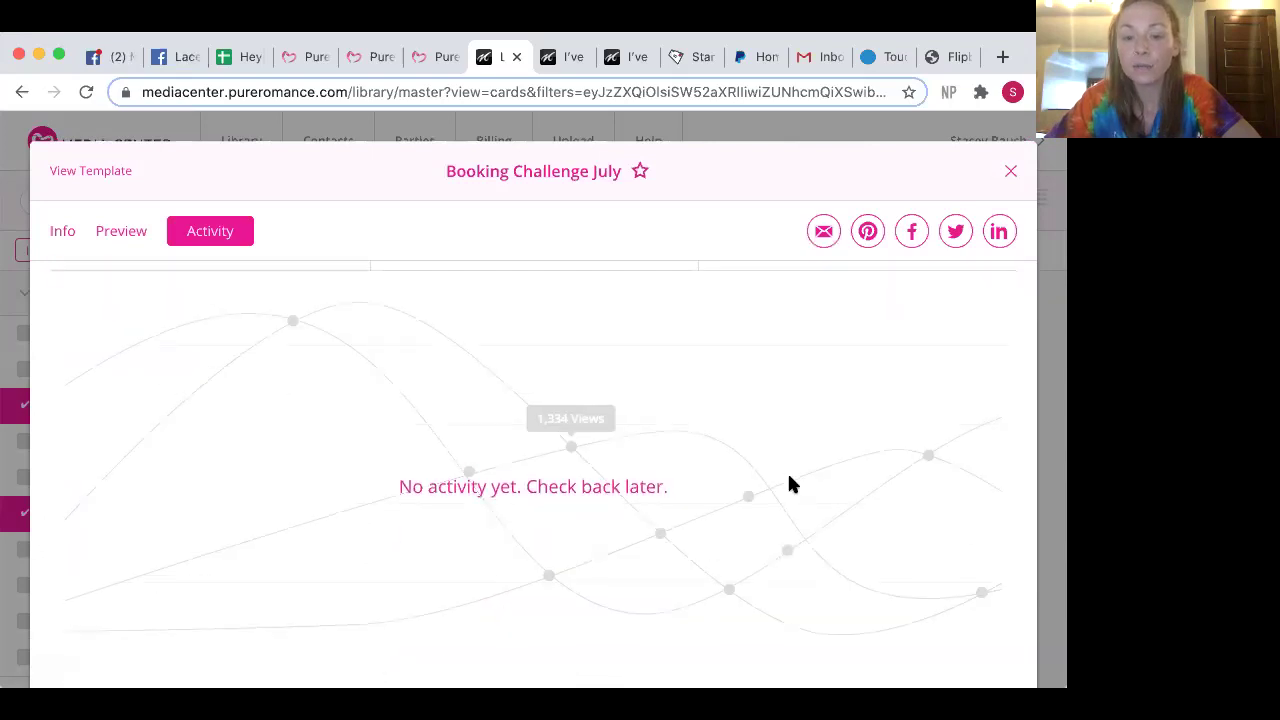
scroll(789, 484, "down", 1)
scroll(789, 484, "down", 7)
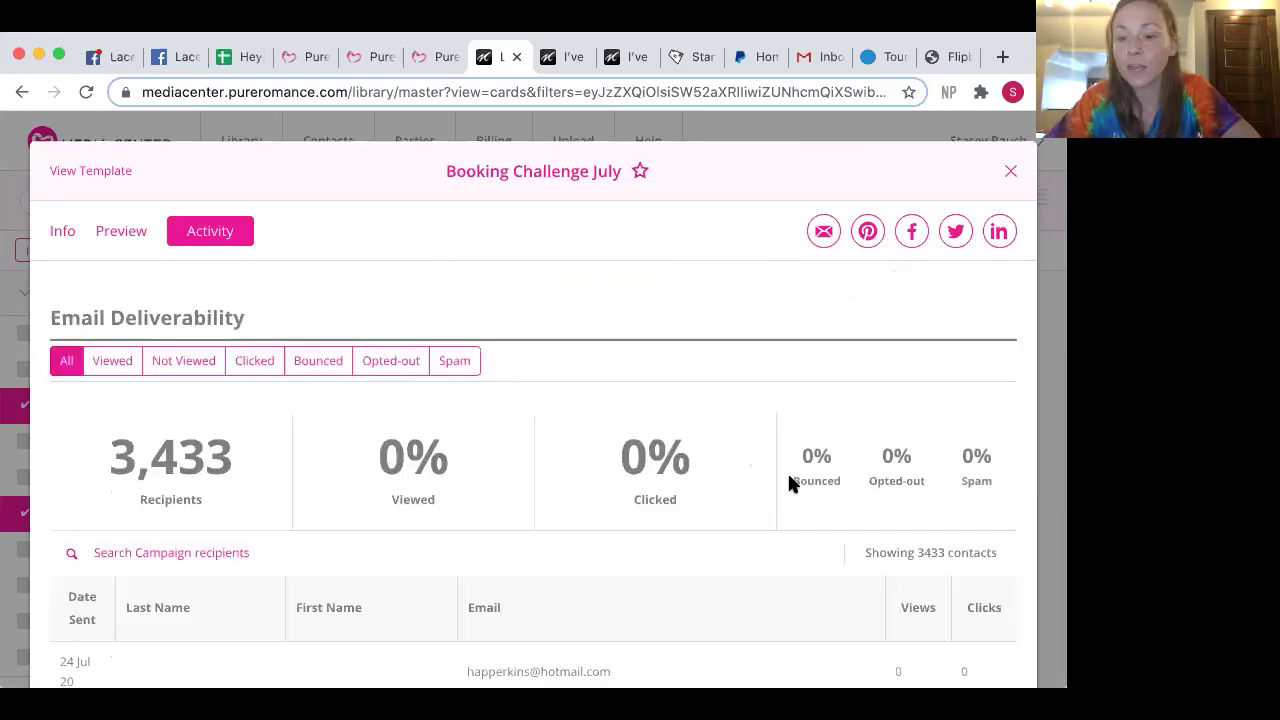
scroll(788, 478, "down", 1)
scroll(651, 405, "up", 8)
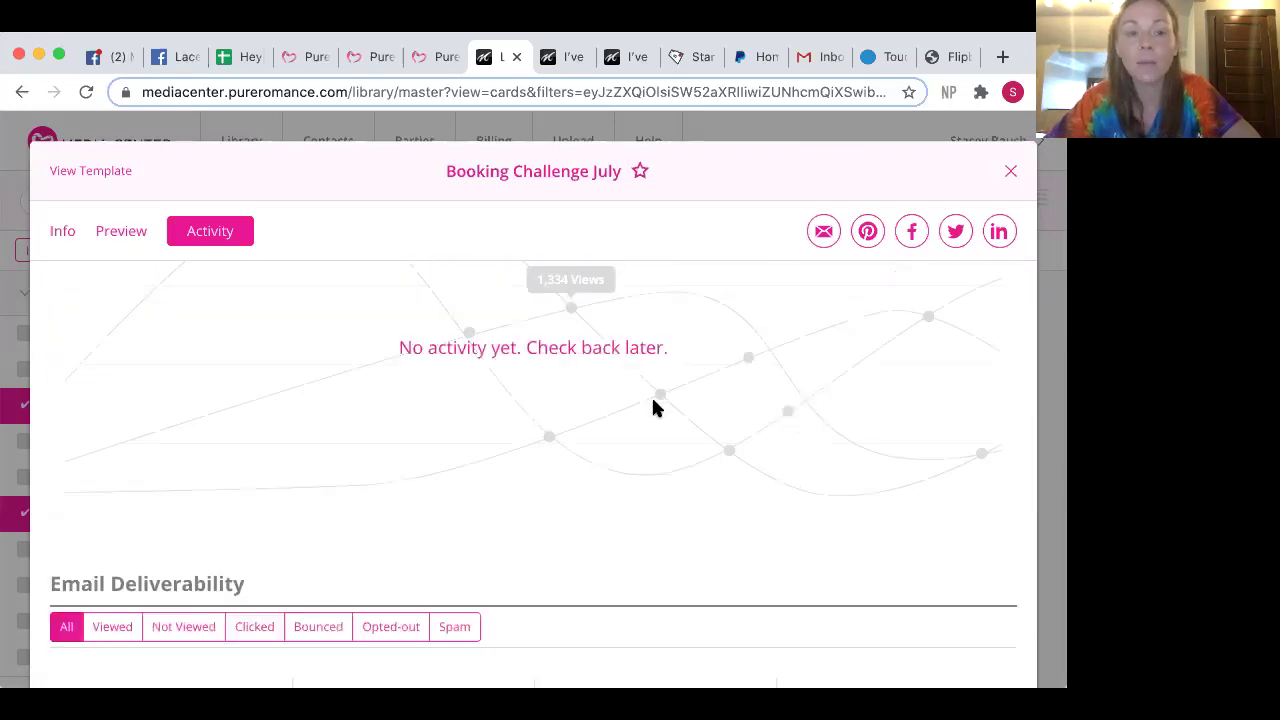